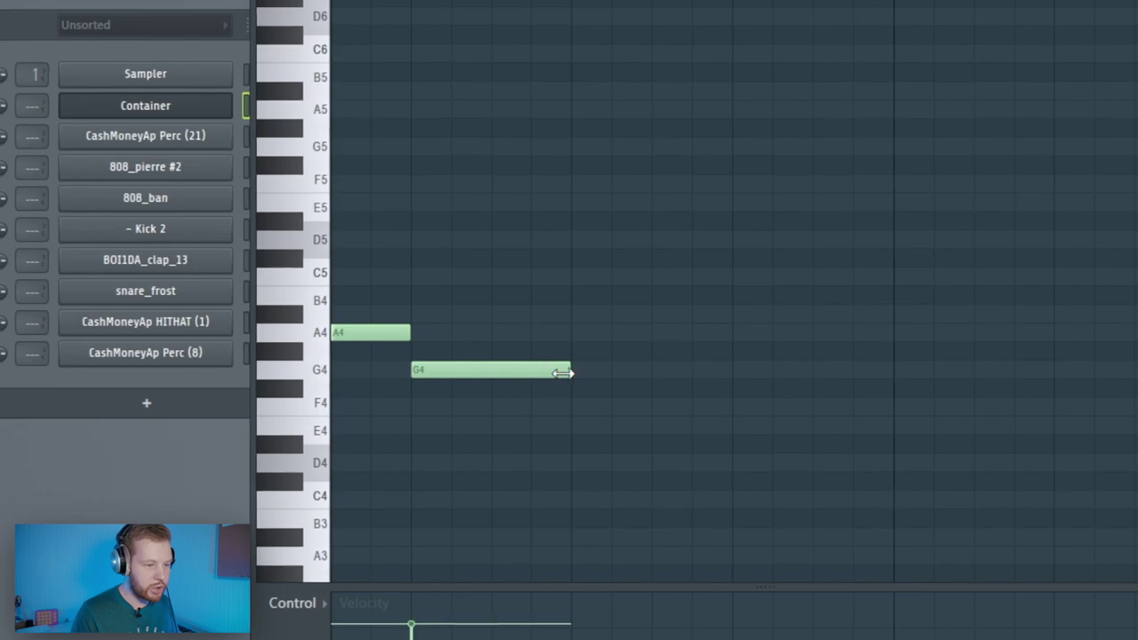
- Complete the two-bar Container melody after A4 with G4, A#4, D5 and a longer A#4, plus a D4 starting bar 2
{"action": "left_click_drag", "start_coordinate": [525, 243], "coordinate": [570, 241]}
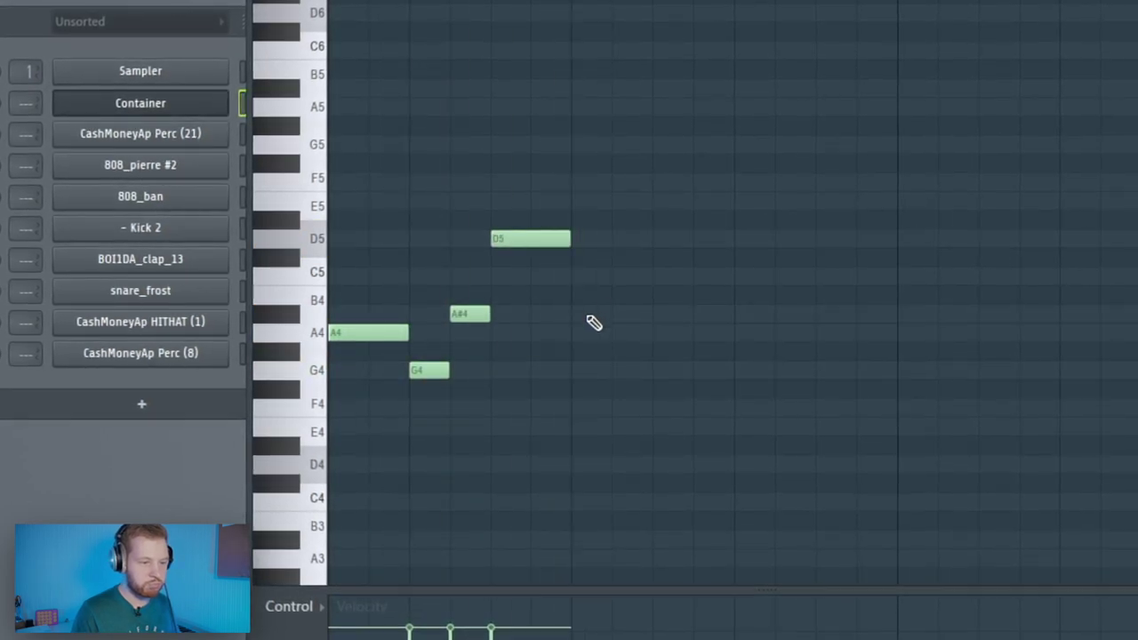
{"action": "left_click", "coordinate": [592, 314]}
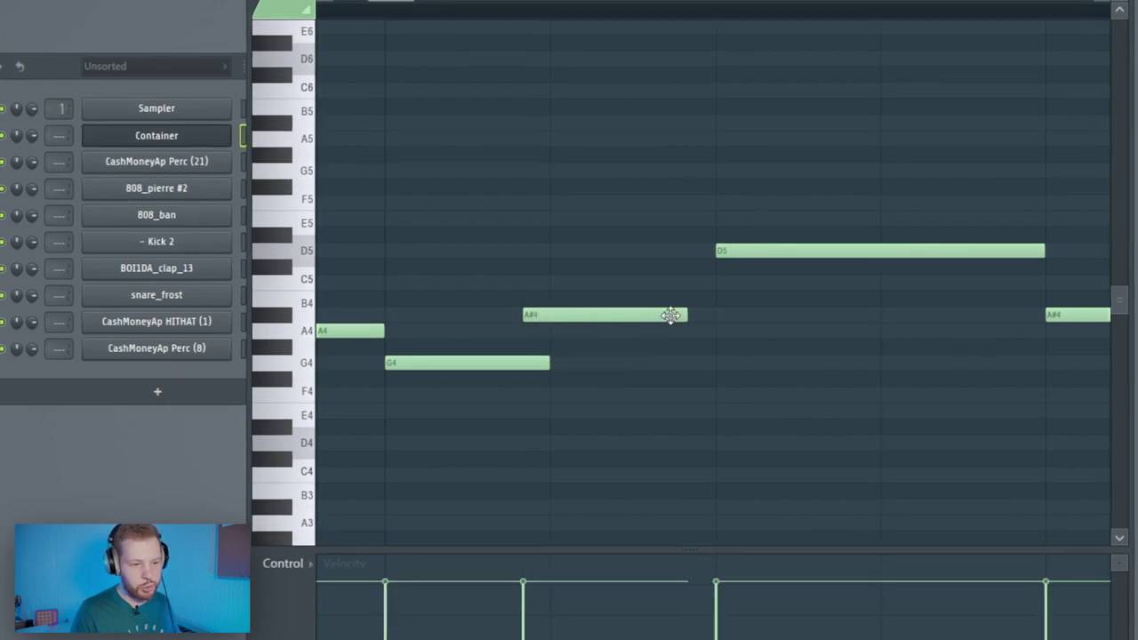
{"action": "key", "text": "space"}
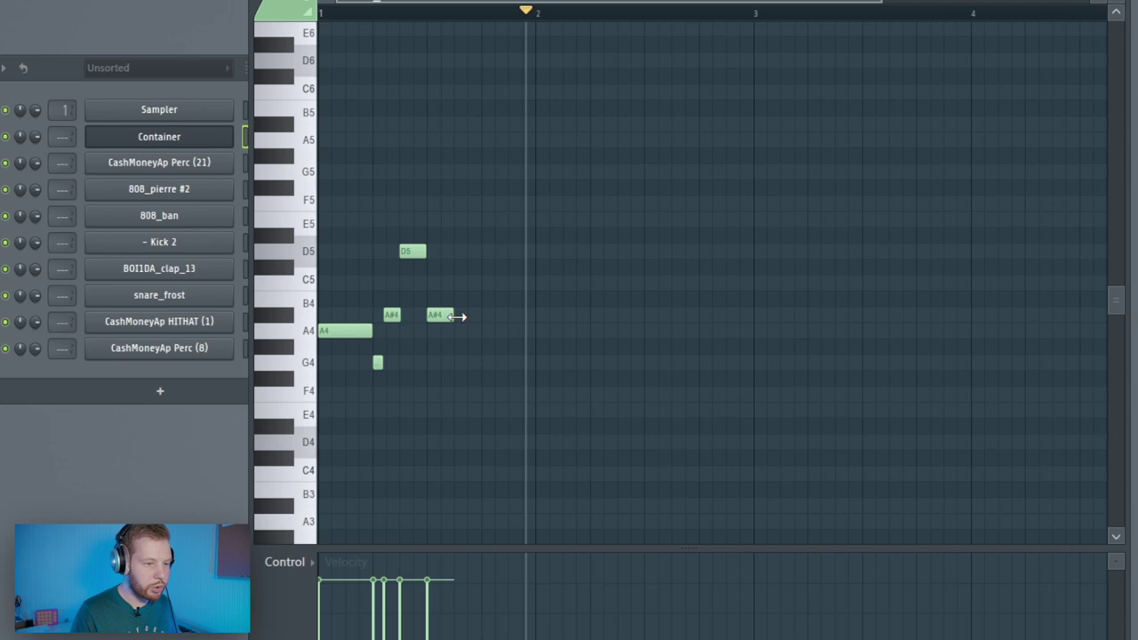
{"action": "left_click_drag", "start_coordinate": [595, 426], "coordinate": [580, 440]}
{"action": "key", "text": "space"}
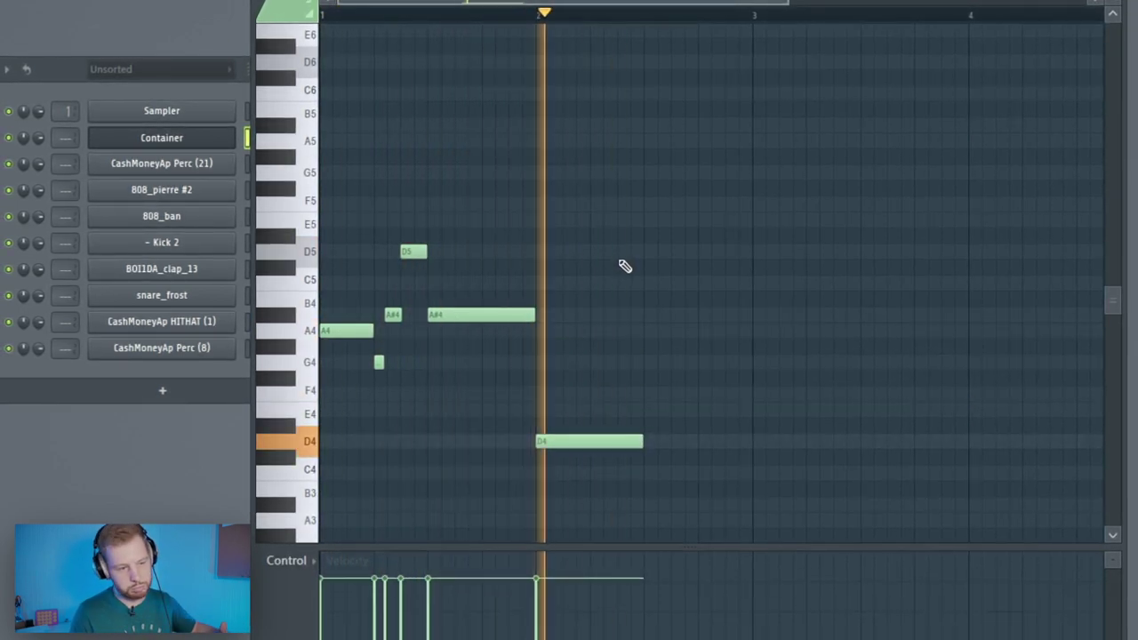
{"action": "key", "text": "space"}
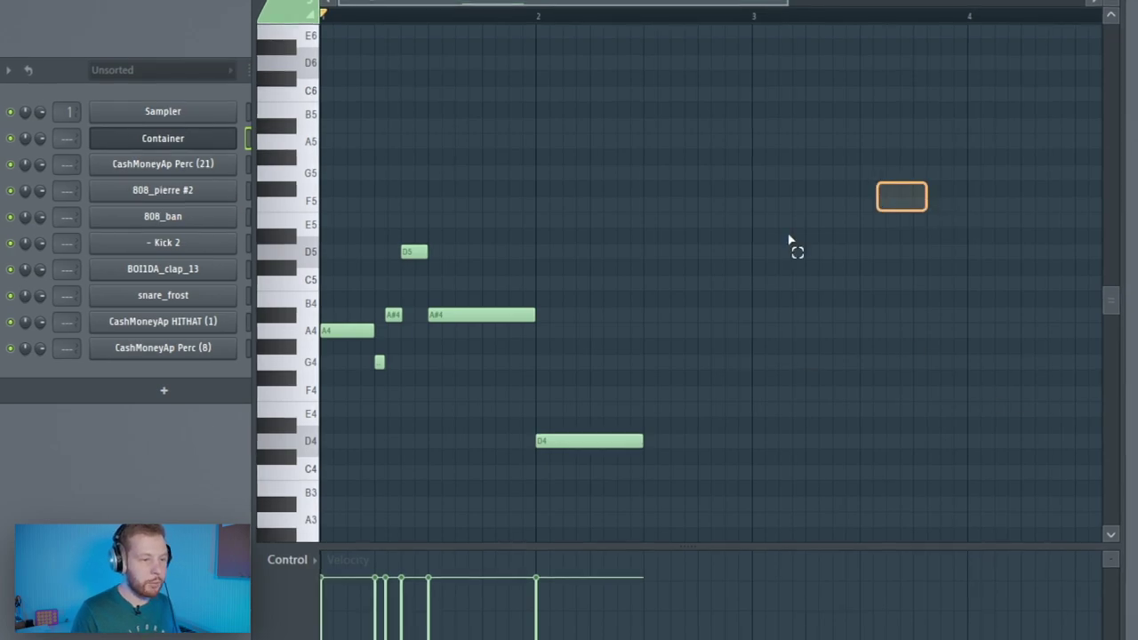
- Select the whole two-bar melody and duplicate it until four repeats fill eight bars
{"action": "left_click_drag", "start_coordinate": [860, 209], "coordinate": [328, 465]}
{"action": "scroll", "coordinate": [328, 464], "scroll_direction": "down", "scroll_amount": 2}
{"action": "left_click_drag", "start_coordinate": [358, 254], "coordinate": [672, 295]}
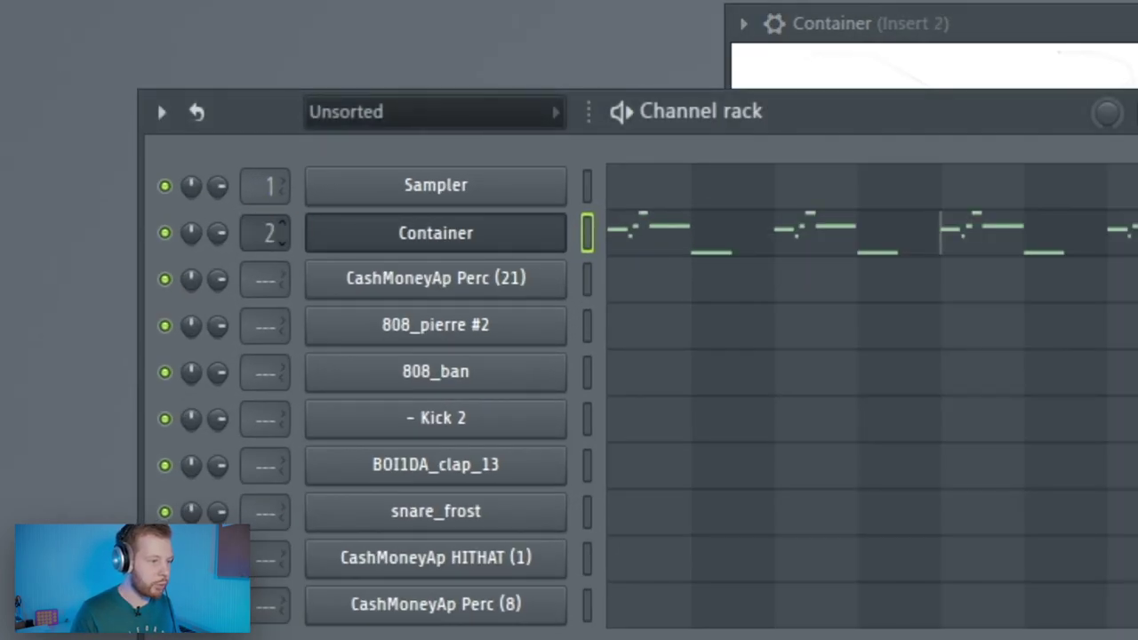
- Route the Container channel to mixer insert 2 and load RC-20 Retro Color into that insert's first effect slot
{"action": "left_click_drag", "start_coordinate": [270, 233], "coordinate": [270, 224]}
{"action": "left_click", "coordinate": [940, 55]}
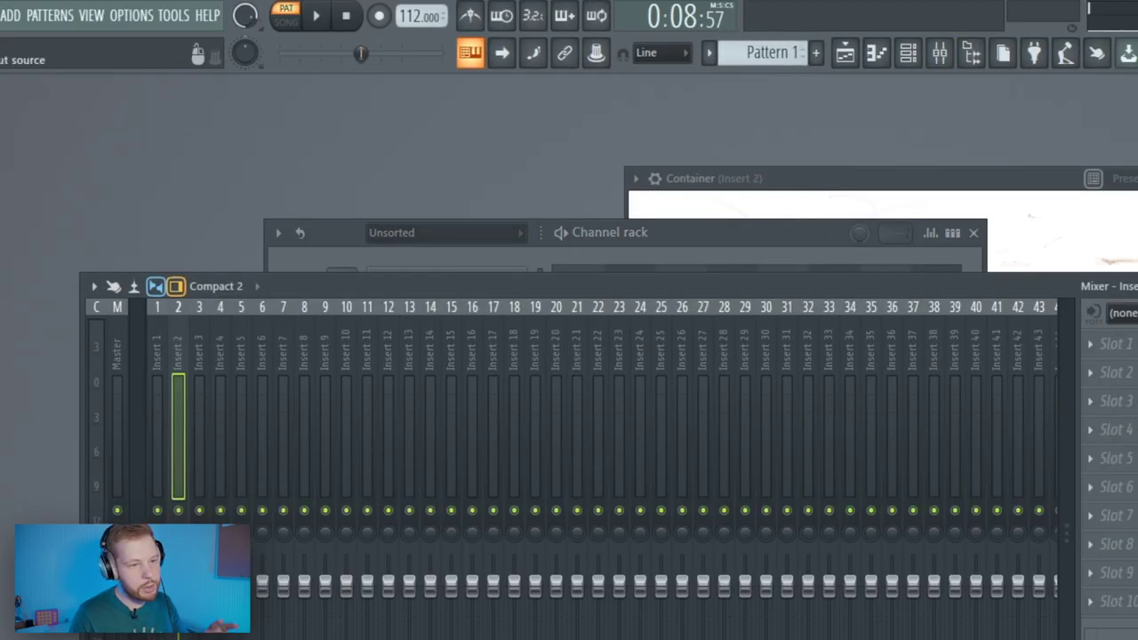
{"action": "left_click", "coordinate": [1116, 344]}
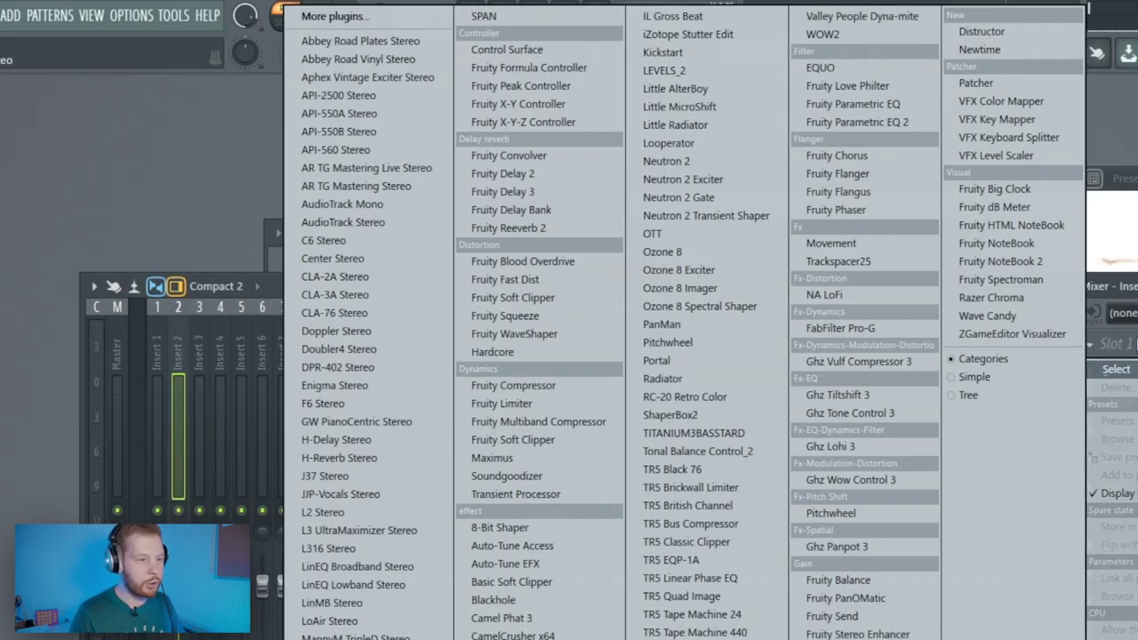
{"action": "left_click", "coordinate": [702, 396]}
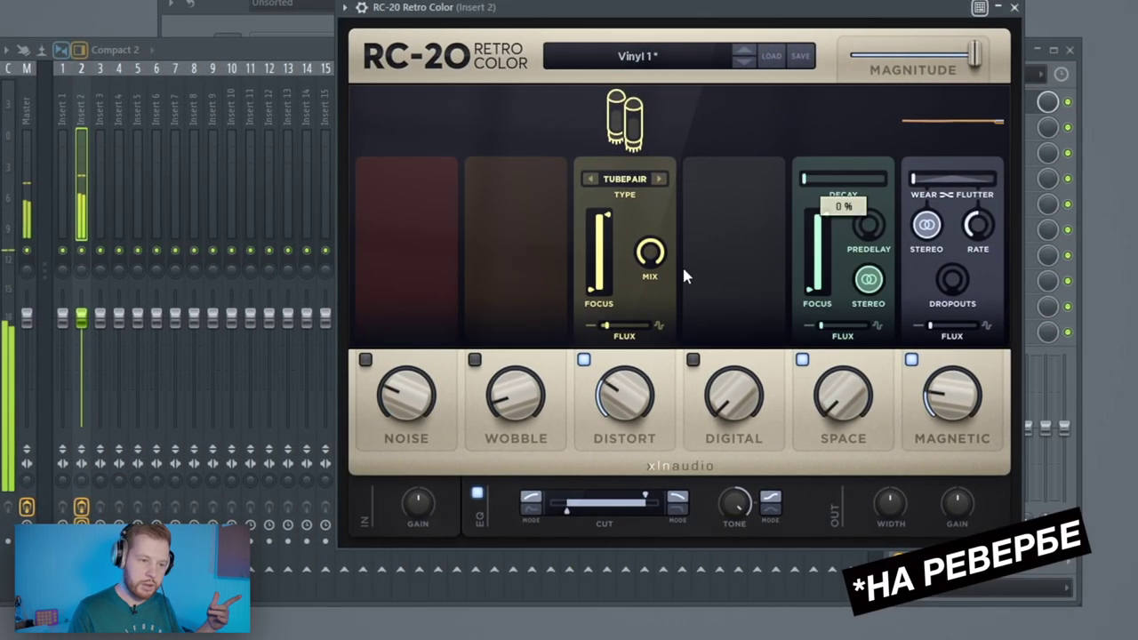
- Raise RC-20's Space to about halfway, set the EQ high cut to 1647 Hz and raise the low cut
{"action": "left_click_drag", "start_coordinate": [862, 401], "coordinate": [875, 255]}
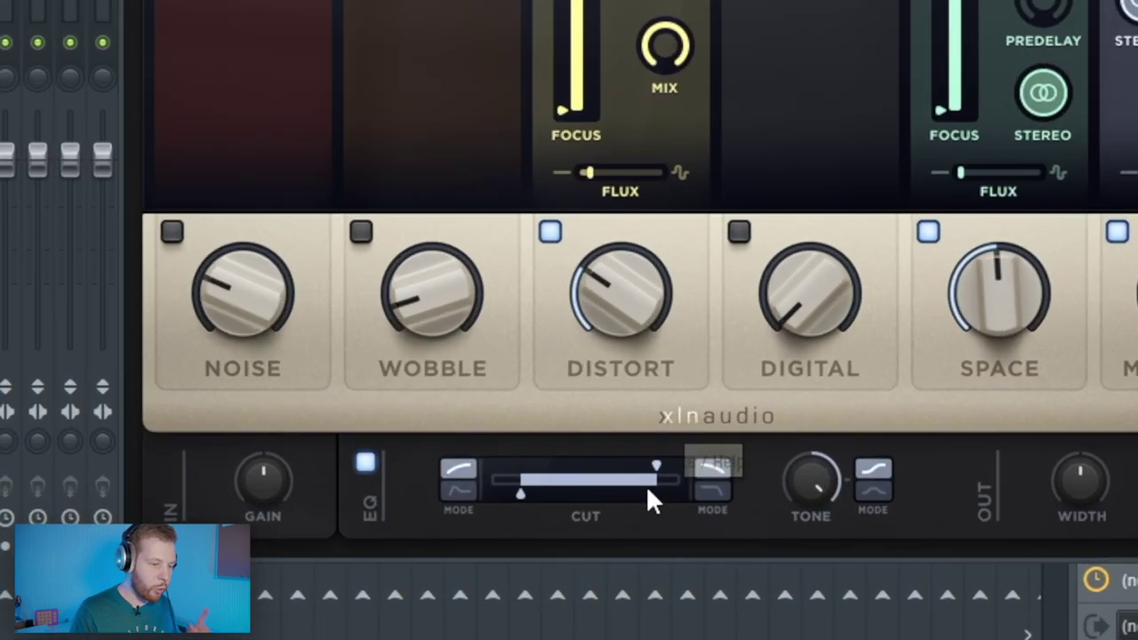
{"action": "left_click_drag", "start_coordinate": [643, 499], "coordinate": [641, 499]}
{"action": "left_click_drag", "start_coordinate": [662, 458], "coordinate": [602, 477]}
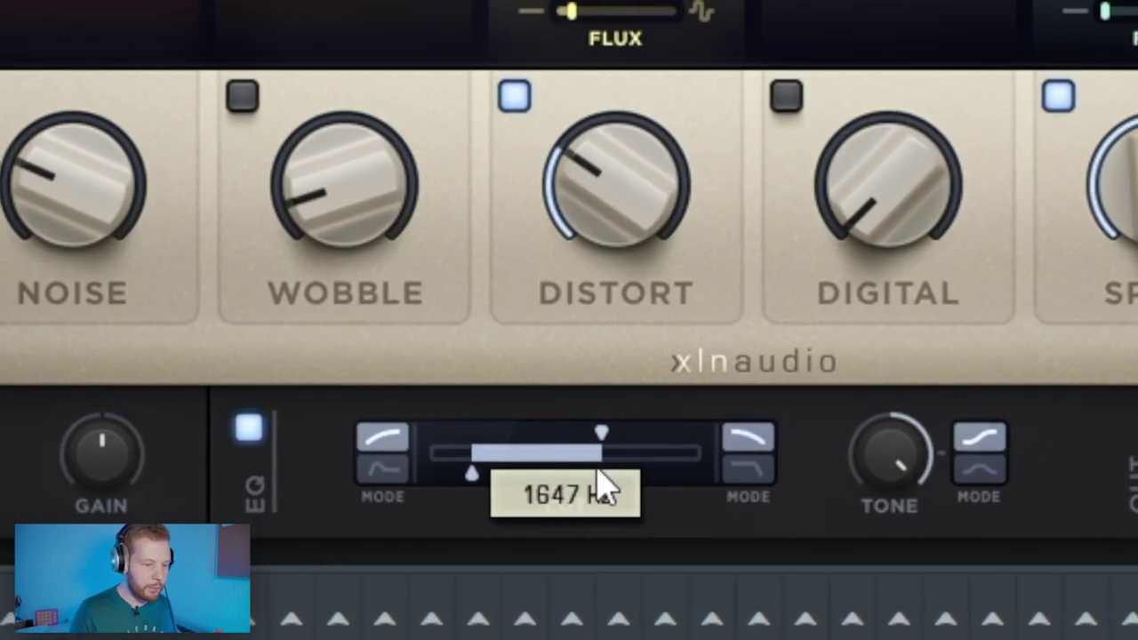
{"action": "left_click_drag", "start_coordinate": [470, 480], "coordinate": [523, 480]}
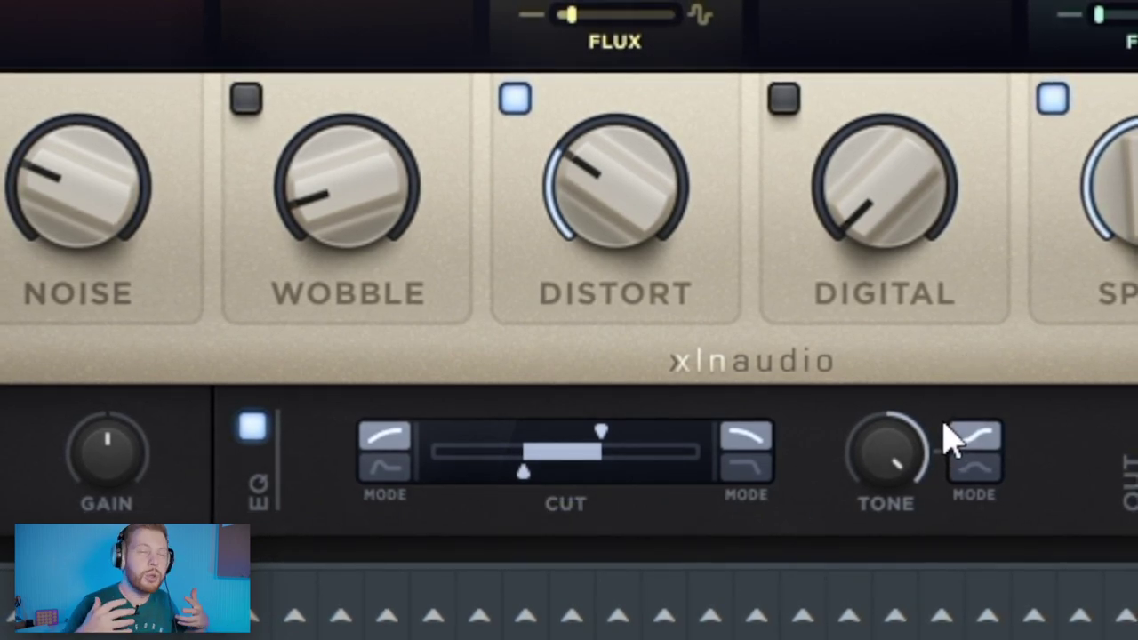
{"action": "left_click_drag", "start_coordinate": [574, 452], "coordinate": [583, 475]}
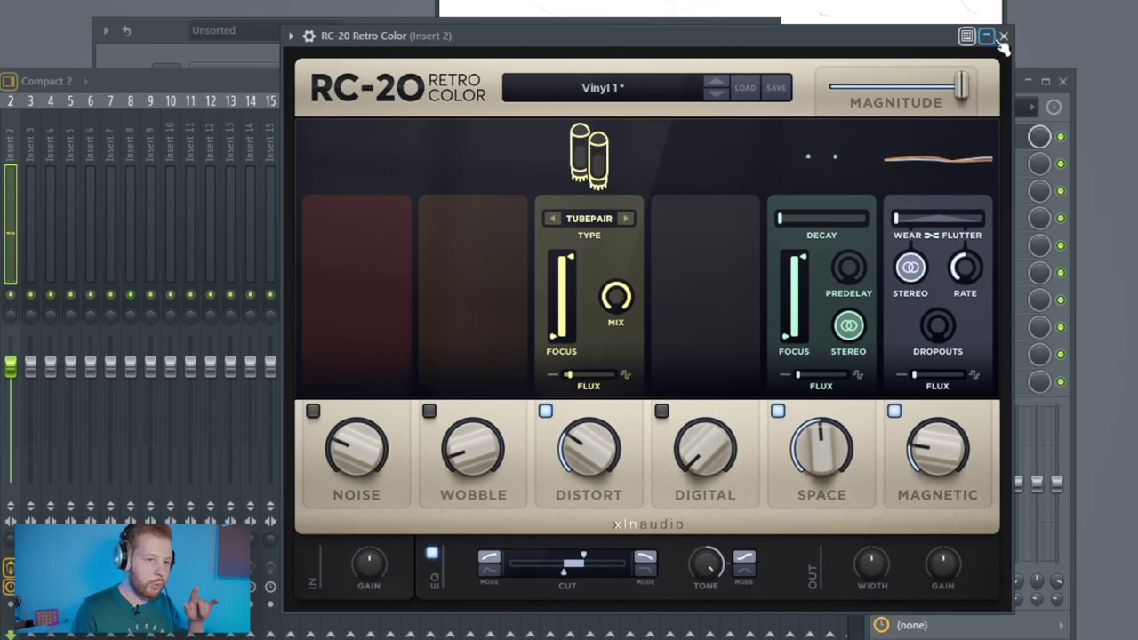
{"action": "left_click", "coordinate": [1002, 37]}
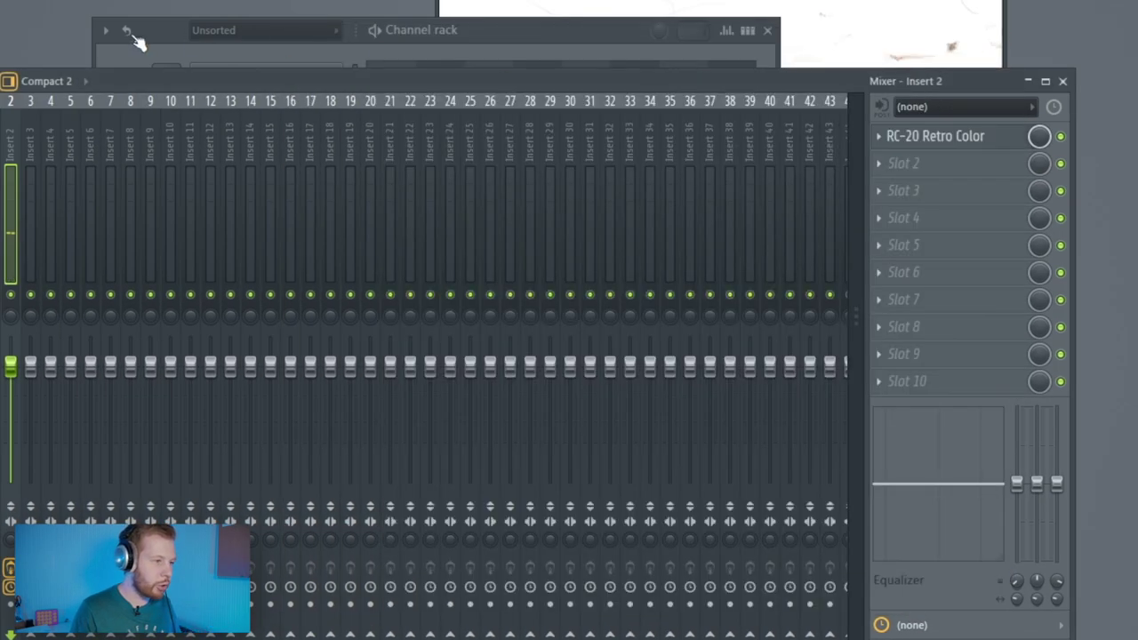
- Add a C5 note on beat three of bar 1 for BOI1DA_clap_13 and repeat it in every bar through bar 8
{"action": "left_click", "coordinate": [511, 31]}
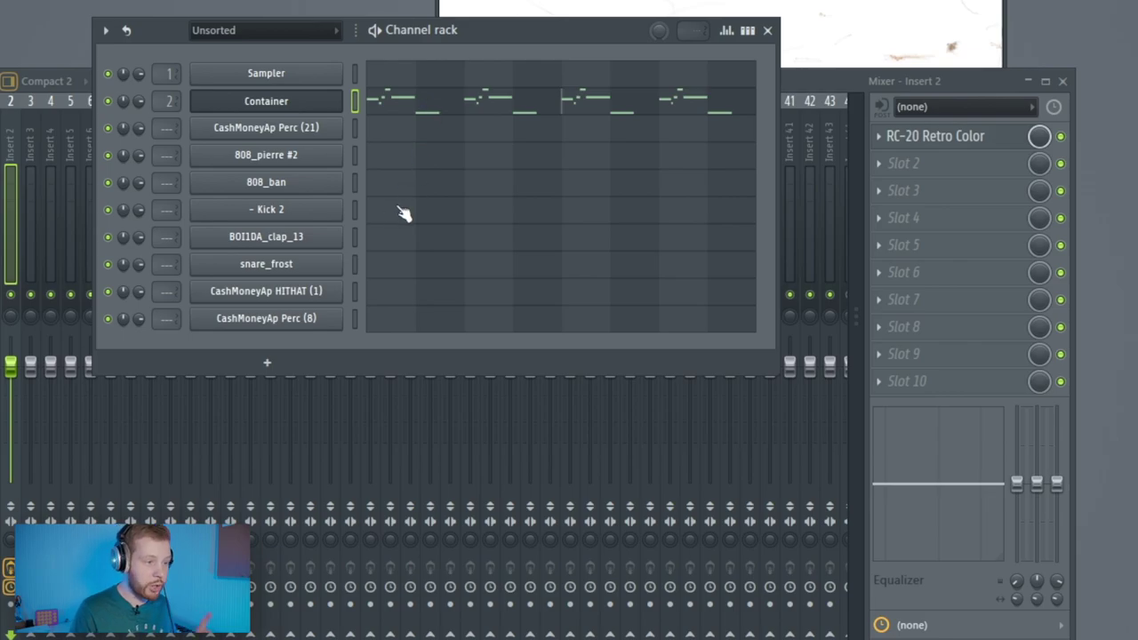
{"action": "left_click", "coordinate": [403, 245]}
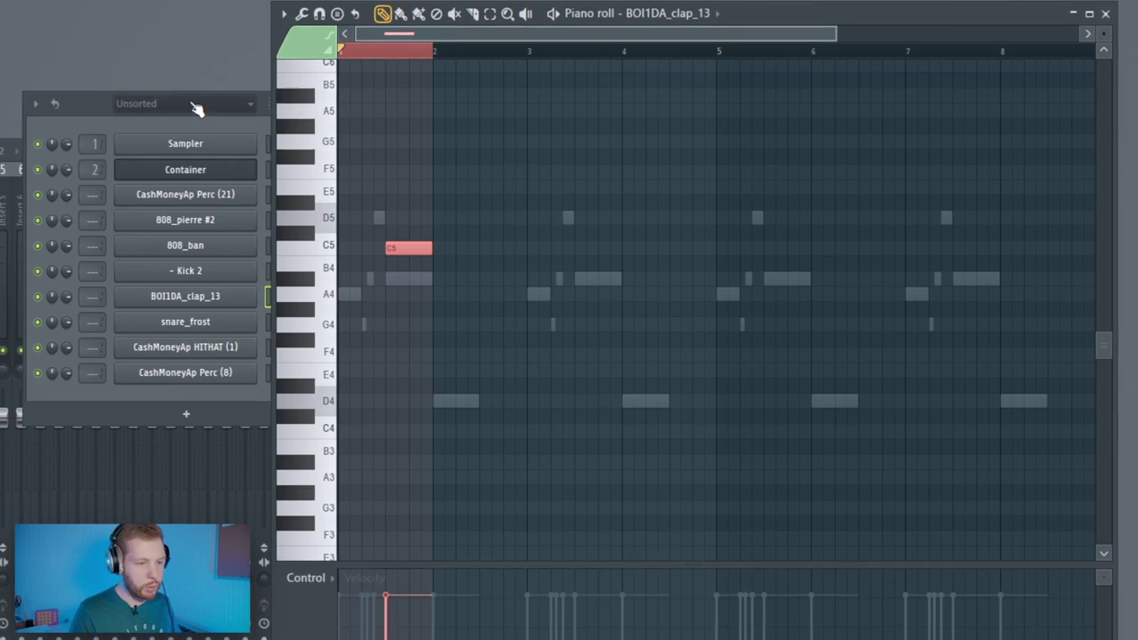
{"action": "key", "text": "ctrl+b"}
{"action": "key", "text": "ctrl+b"}
{"action": "key", "text": "ctrl+b"}
{"action": "key", "text": "ctrl+b"}
{"action": "key", "text": "ctrl+b"}
{"action": "key", "text": "ctrl+b"}
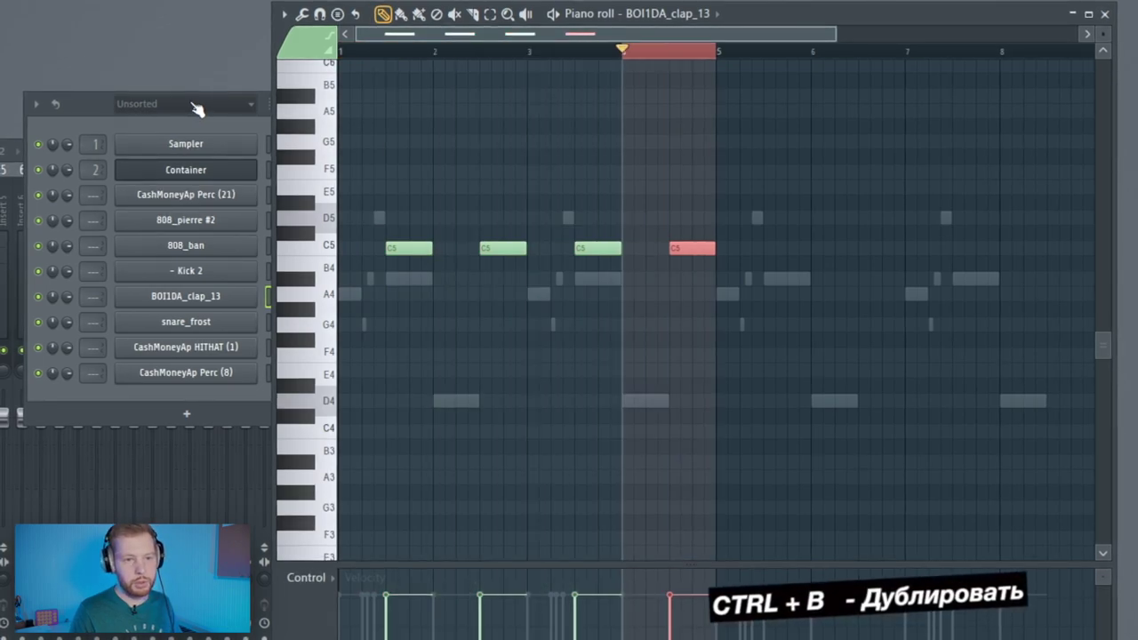
{"action": "key", "text": "ctrl+b"}
{"action": "key", "text": "ctrl+b"}
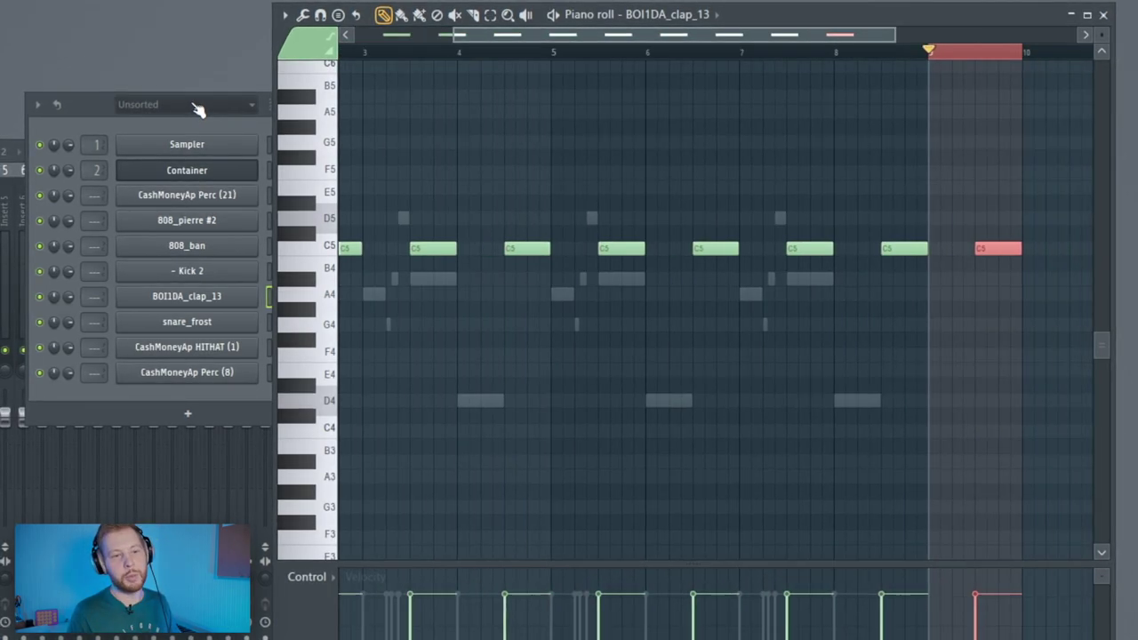
{"action": "key", "text": "Delete"}
{"action": "left_click", "coordinate": [1103, 14]}
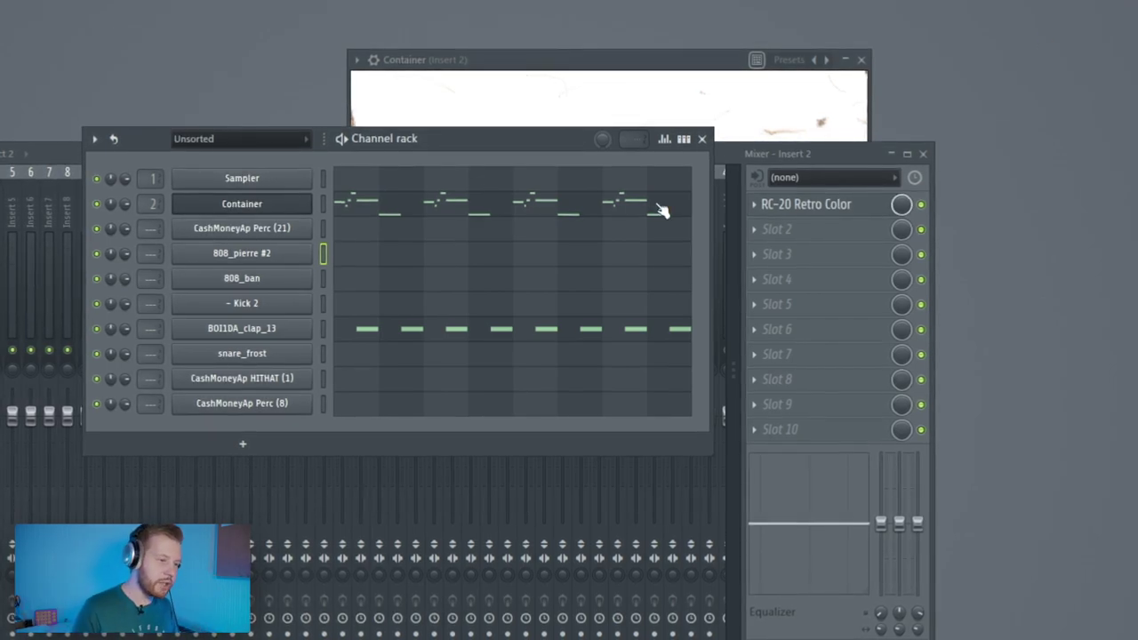
- Place the 808_pierre #2 bass notes: D5 opening bar 1, F5 in bar 2, two D5s in bar 3 and F5 in bar 4
{"action": "left_click", "coordinate": [364, 260]}
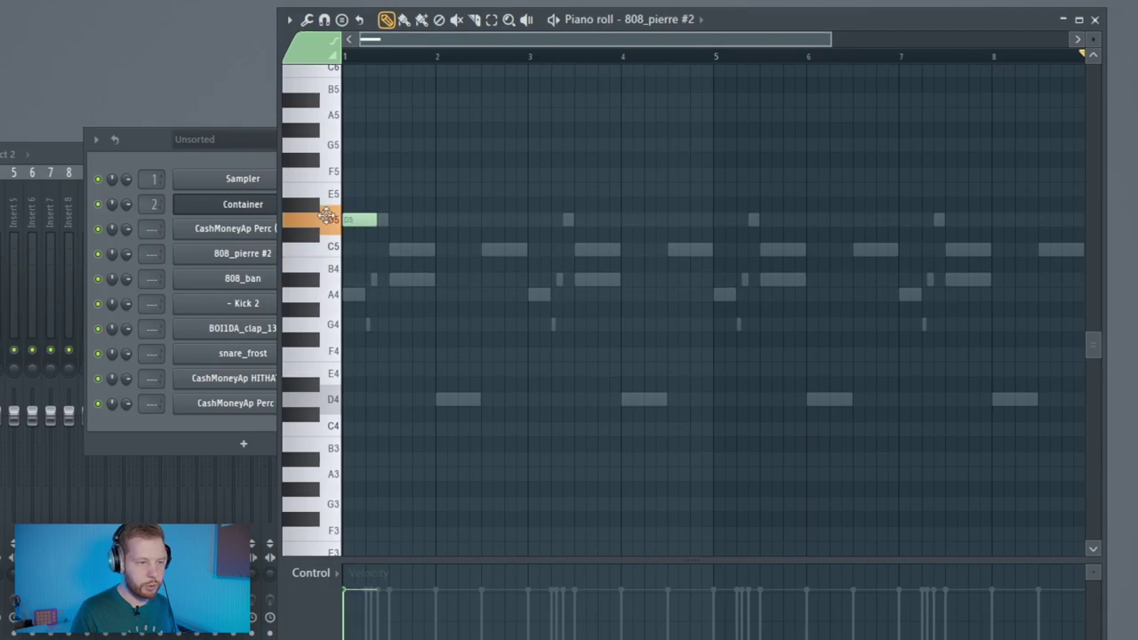
{"action": "key", "text": "space"}
{"action": "left_click", "coordinate": [460, 176]}
{"action": "left_click", "coordinate": [530, 220]}
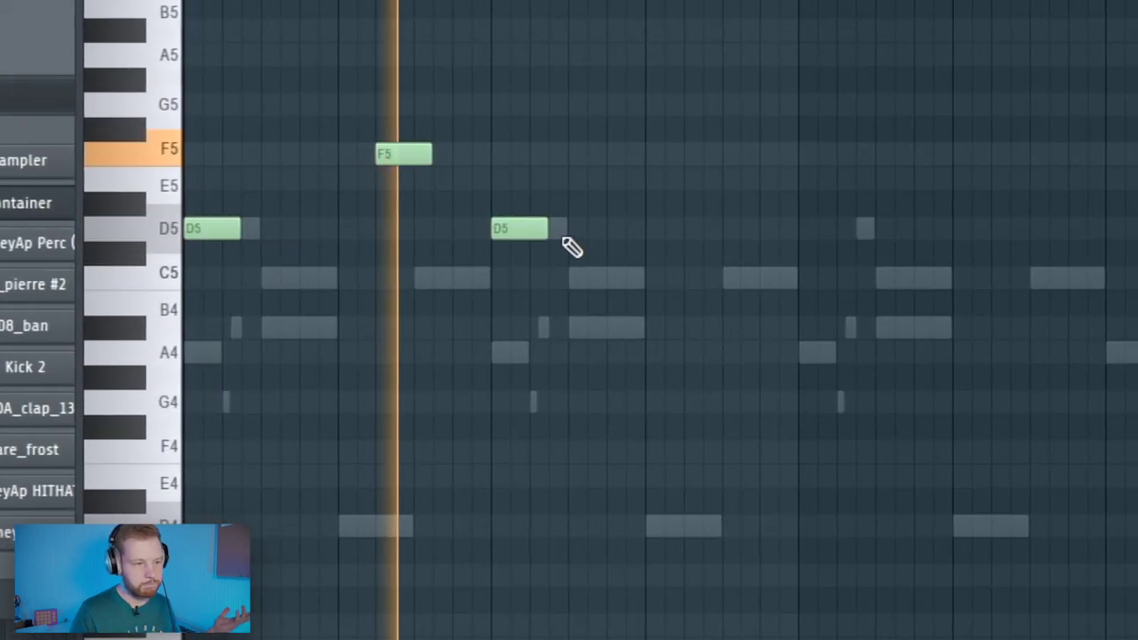
{"action": "left_click", "coordinate": [564, 219]}
{"action": "left_click", "coordinate": [683, 156]}
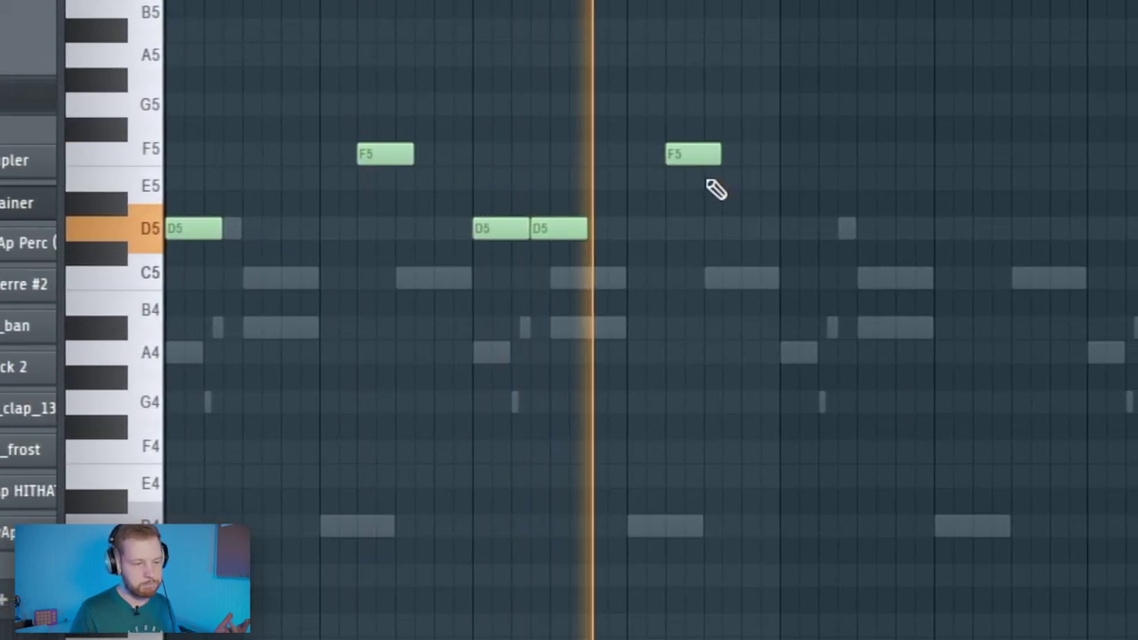
- Add a roll of three short G5 notes at the middle of bar 4 and copy it to E5 directly after
{"action": "left_click_drag", "start_coordinate": [694, 105], "coordinate": [615, 105]}
{"action": "left_click", "coordinate": [619, 107]}
{"action": "left_click", "coordinate": [642, 105]}
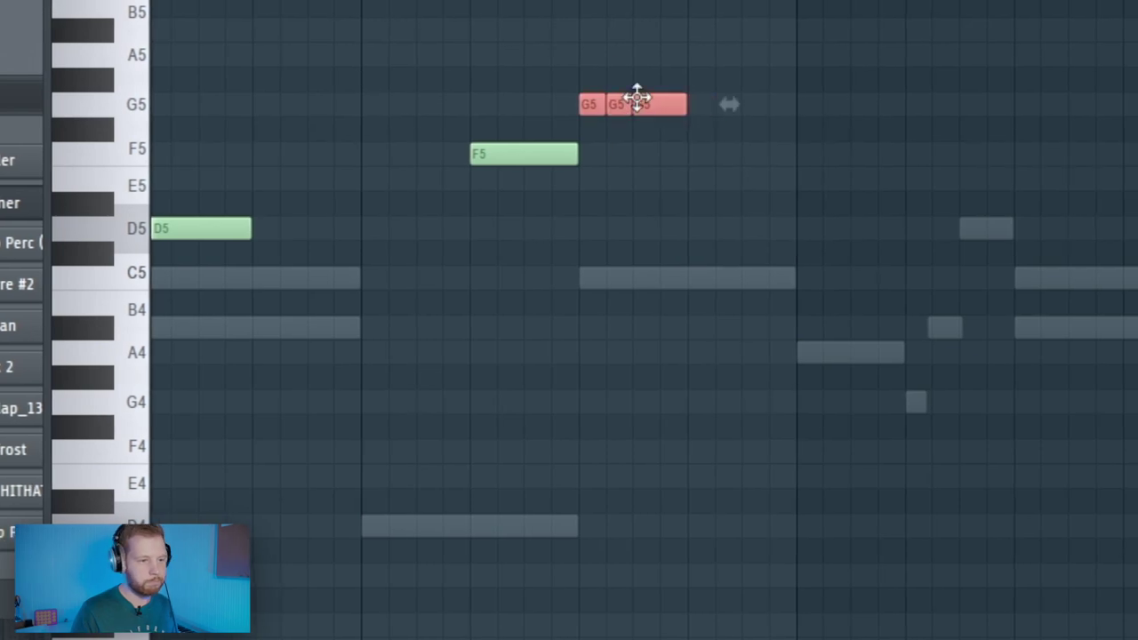
{"action": "left_click_drag", "start_coordinate": [637, 100], "coordinate": [762, 187]}
{"action": "key", "text": "space"}
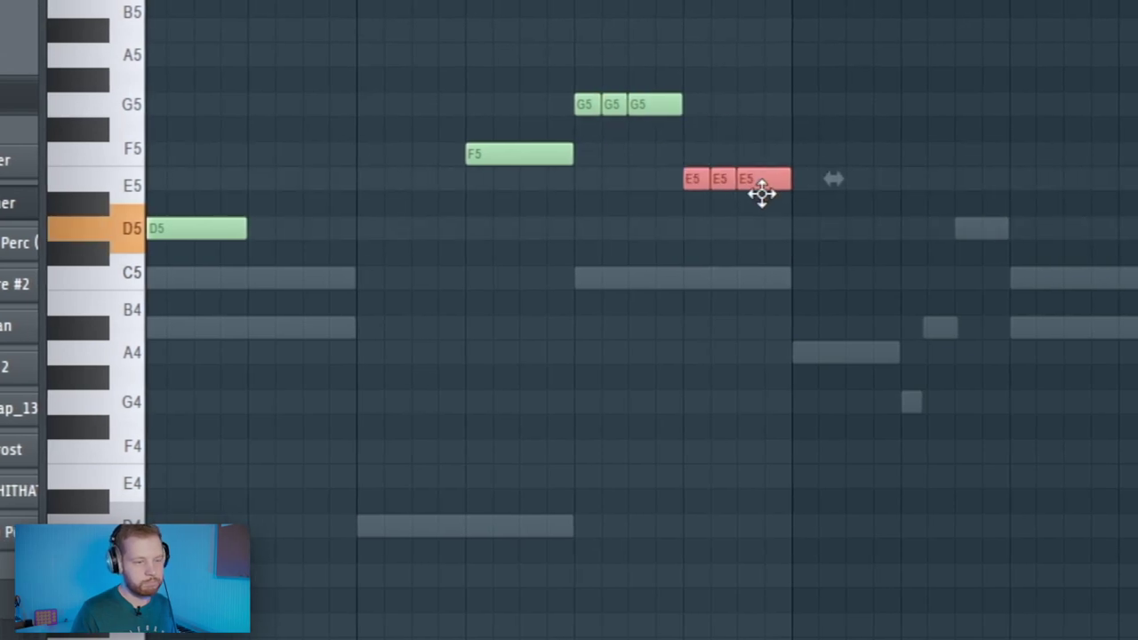
- Select all the 808 notes and duplicate the four-bar pattern into bars 5 to 8
{"action": "right_click", "coordinate": [673, 289], "text": "ctrl"}
{"action": "key", "text": "ctrl+a"}
{"action": "key", "text": "ctrl+b"}
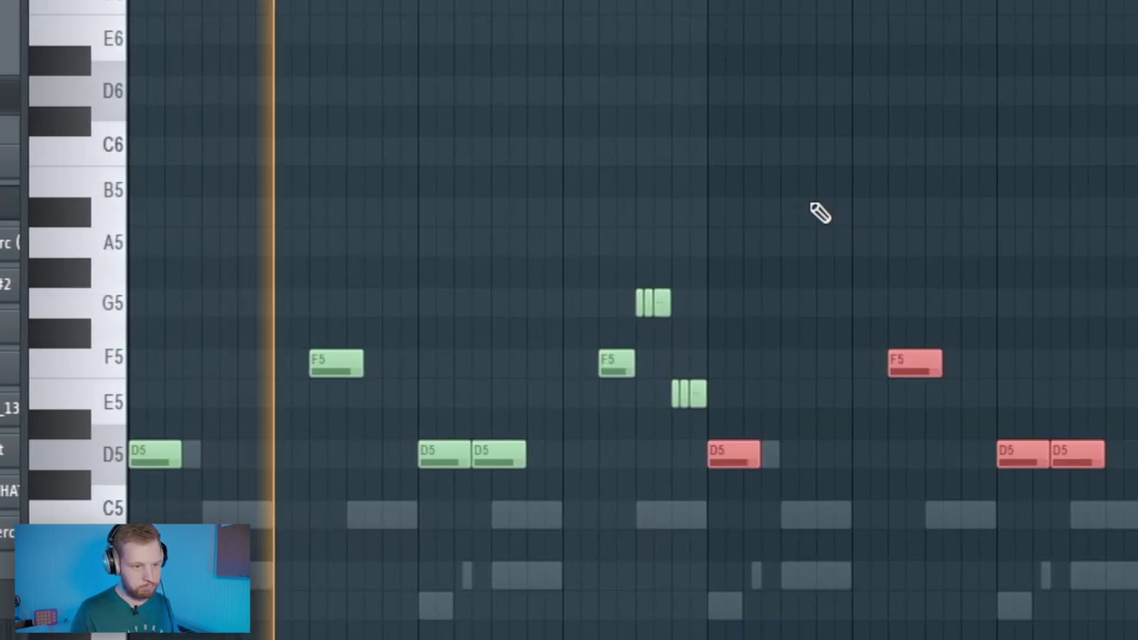
- Replace the G5 and E5 rolls in bar 8 with one longer note on each pitch
{"action": "scroll", "coordinate": [874, 385], "scroll_direction": "down", "scroll_amount": 2}
{"action": "scroll", "coordinate": [1042, 536], "scroll_direction": "up", "scroll_amount": 4}
{"action": "scroll", "coordinate": [760, 517], "scroll_direction": "up", "scroll_amount": 4}
{"action": "scroll", "coordinate": [742, 472], "scroll_direction": "down", "scroll_amount": 3}
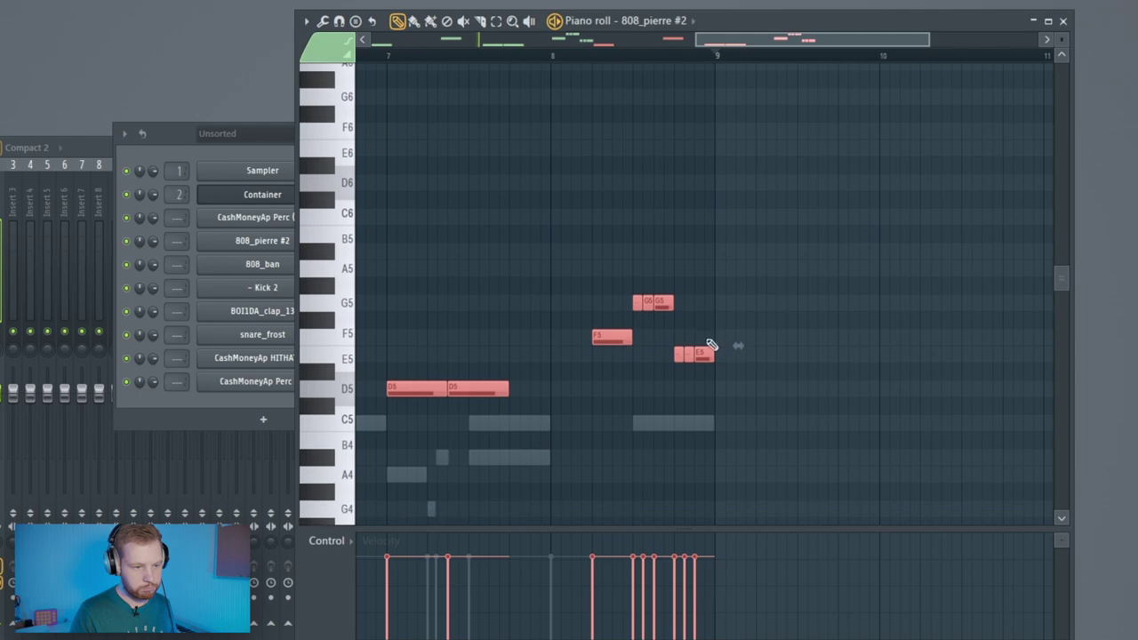
{"action": "left_click", "coordinate": [642, 294]}
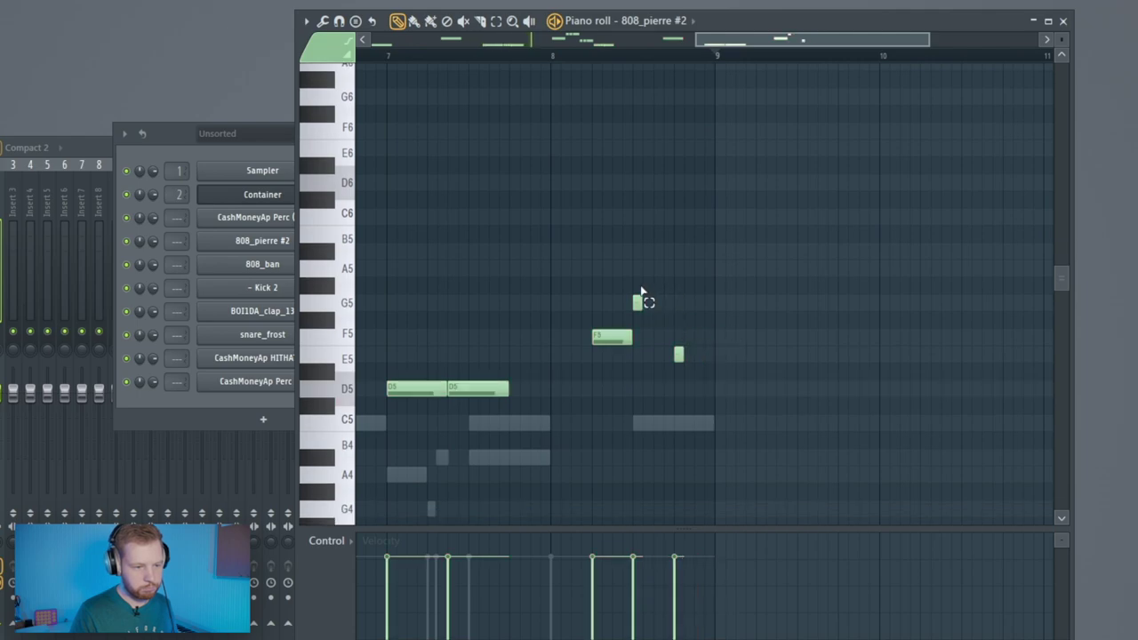
{"action": "right_click", "coordinate": [770, 347], "text": "ctrl"}
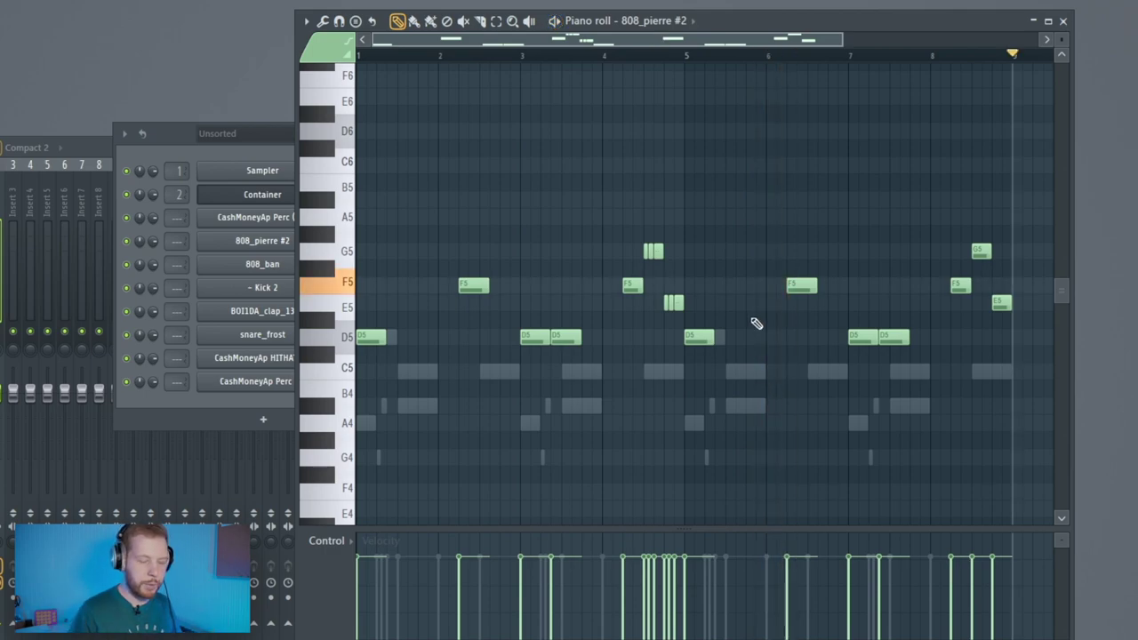
- Select every 808 note and extend the long D5 and F5 notes so the bass sustains, with playback running
{"action": "key", "text": "ctrl+a"}
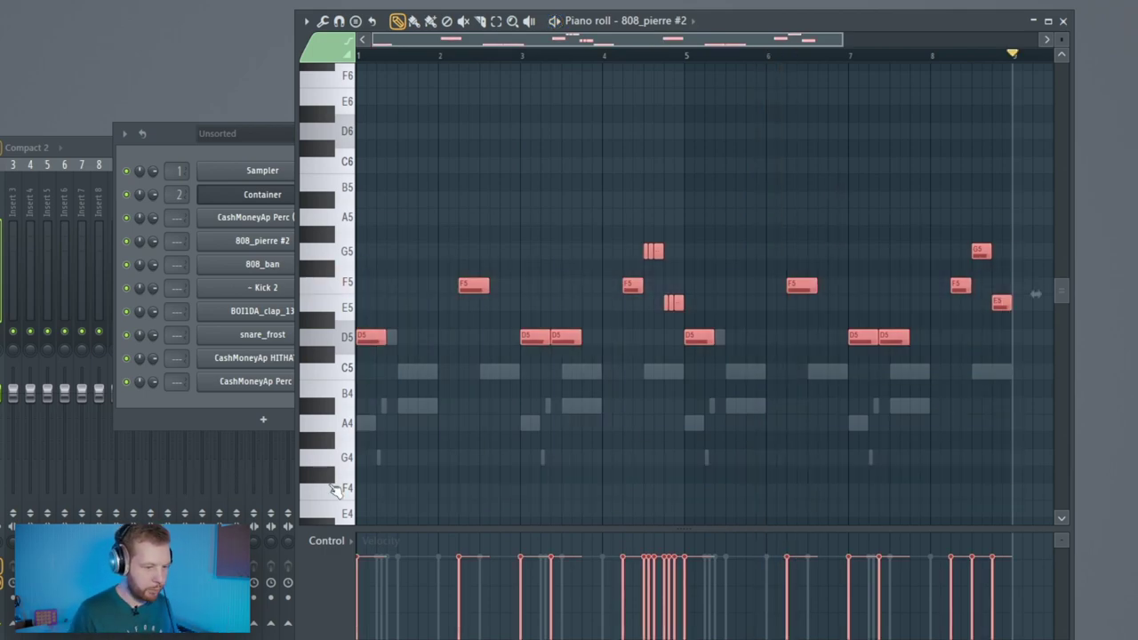
{"action": "scroll", "coordinate": [378, 491], "scroll_direction": "up", "scroll_amount": 5, "text": "alt"}
{"action": "key", "text": "space"}
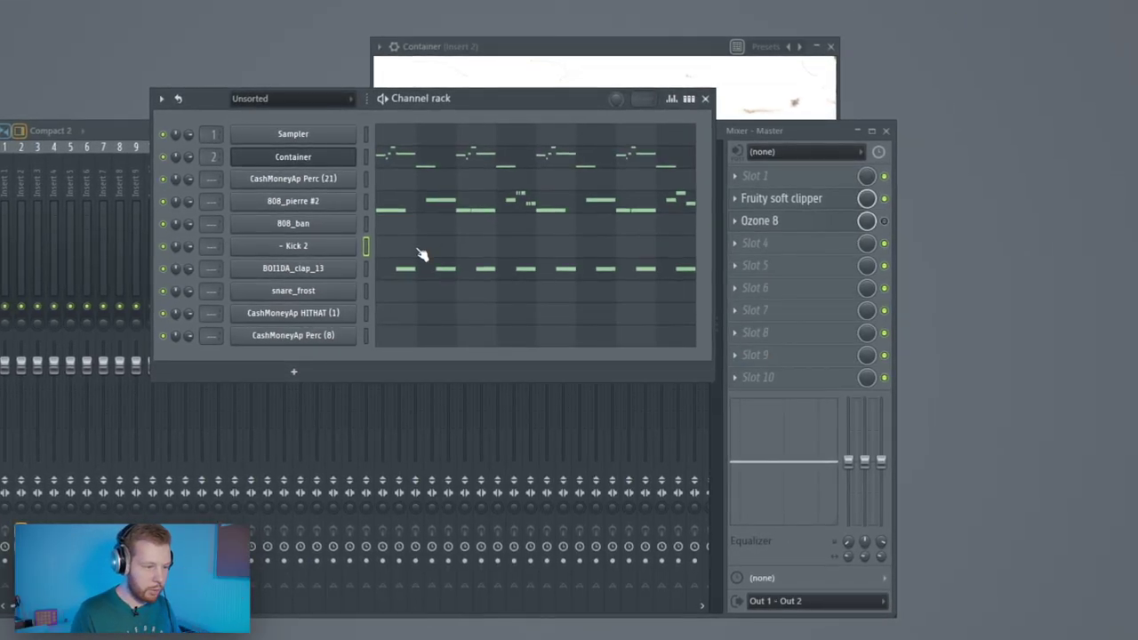
- Place C5 hits for Kick 2 matching the 808 rhythm across bars 1 to 4, including short hits under the rolls
{"action": "left_click", "coordinate": [421, 256]}
{"action": "left_click", "coordinate": [455, 267]}
{"action": "left_click", "coordinate": [561, 267]}
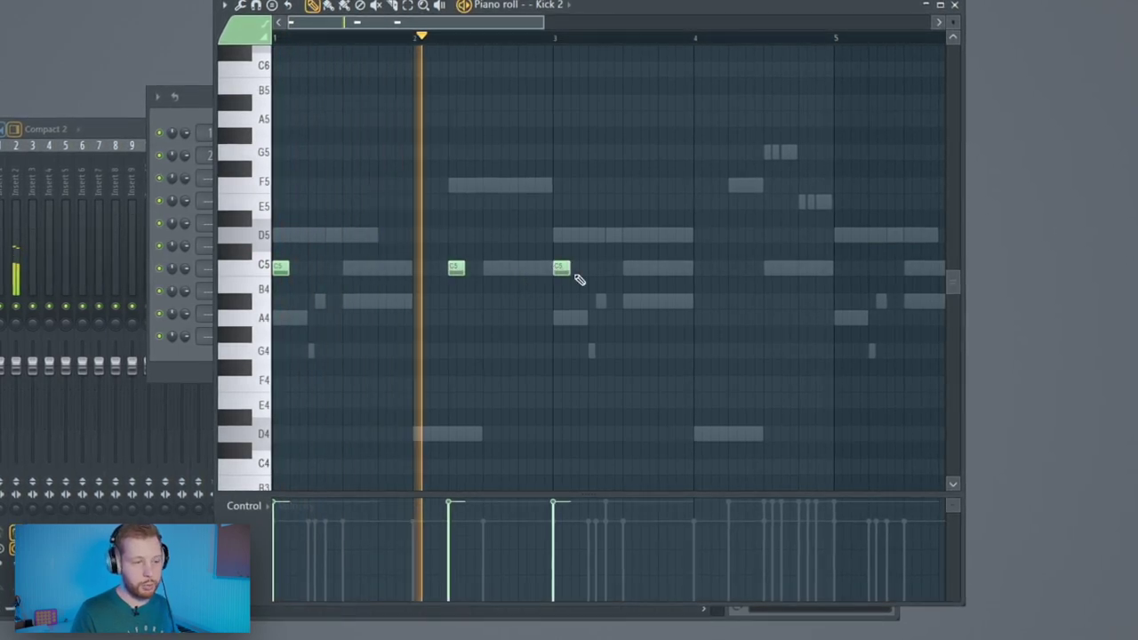
{"action": "left_click", "coordinate": [613, 268]}
{"action": "left_click", "coordinate": [737, 269]}
{"action": "left_click_drag", "start_coordinate": [800, 227], "coordinate": [777, 276]}
- Duplicate the kick pattern into bars 5 to 8 with single hits under the final G5 and E5, then play it back
{"action": "key", "text": "ctrl+a"}
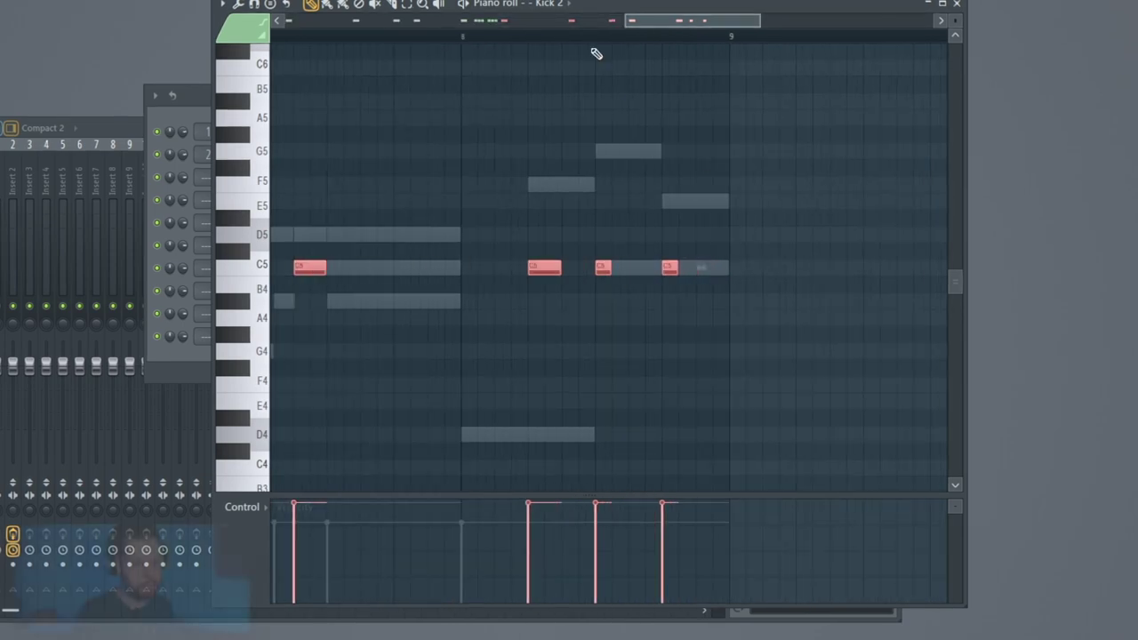
{"action": "key", "text": "ctrl+d"}
{"action": "key", "text": "space"}
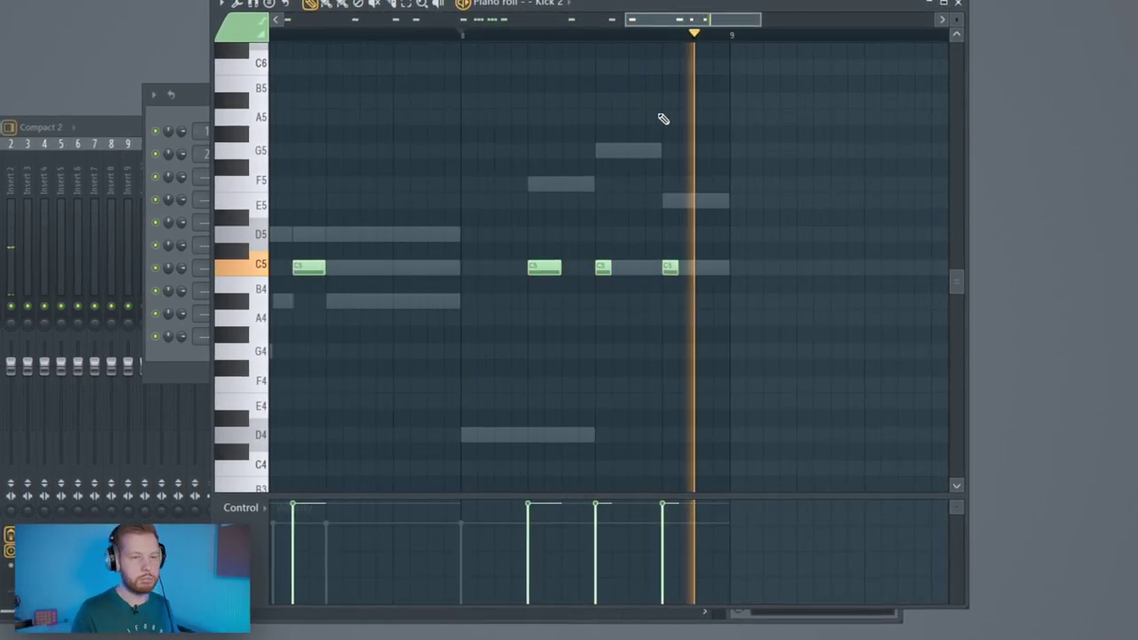
{"action": "left_click", "coordinate": [957, 2]}
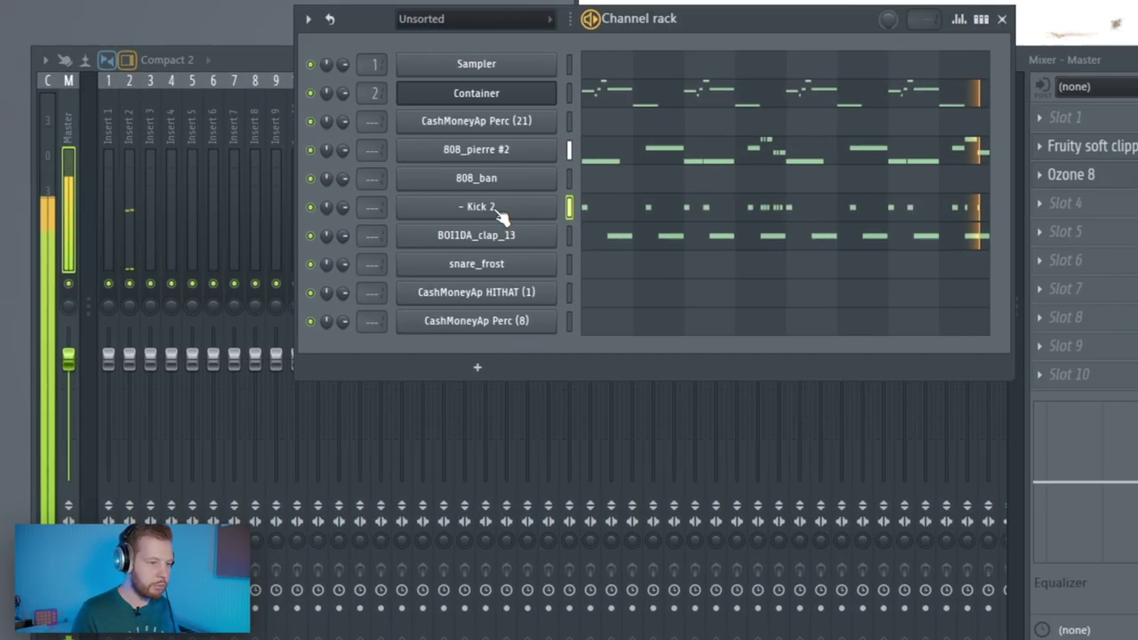
- Open the Kick 2 sample settings and slightly raise Boost in the precomputed effects
{"action": "left_click", "coordinate": [289, 245]}
{"action": "left_click", "coordinate": [504, 219]}
{"action": "left_click_drag", "start_coordinate": [500, 263], "coordinate": [500, 244]}
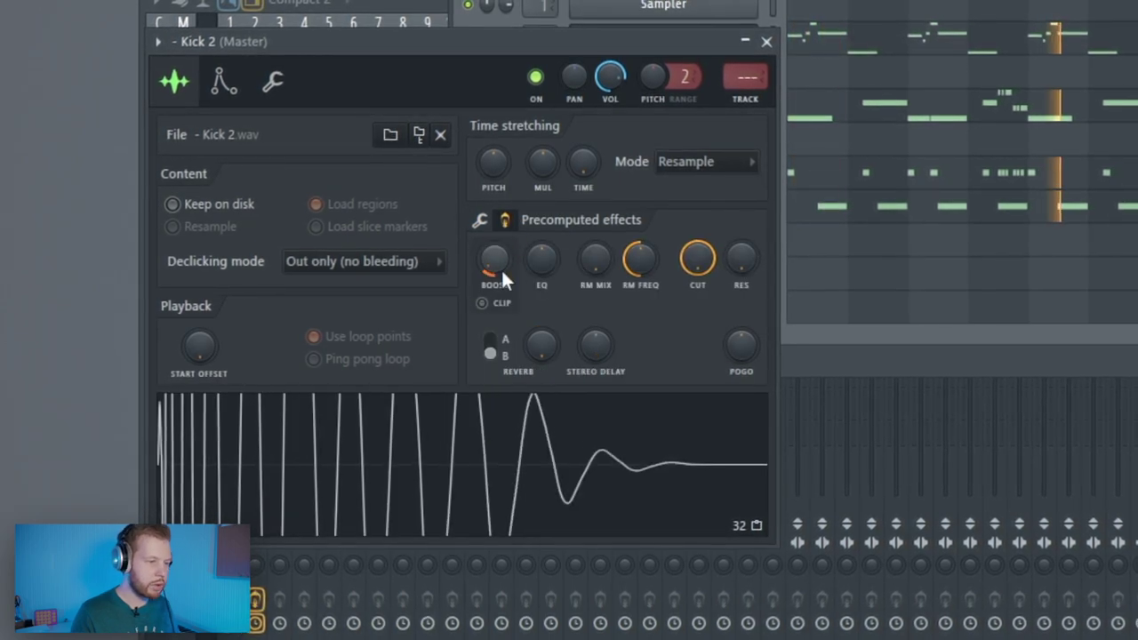
- Place CashMoneyAp Perc (8) hits on C5 in bars 1 to 4, duplicate them into bars 5 to 8 and make bar 8 three consecutive hits
{"action": "key", "text": "space"}
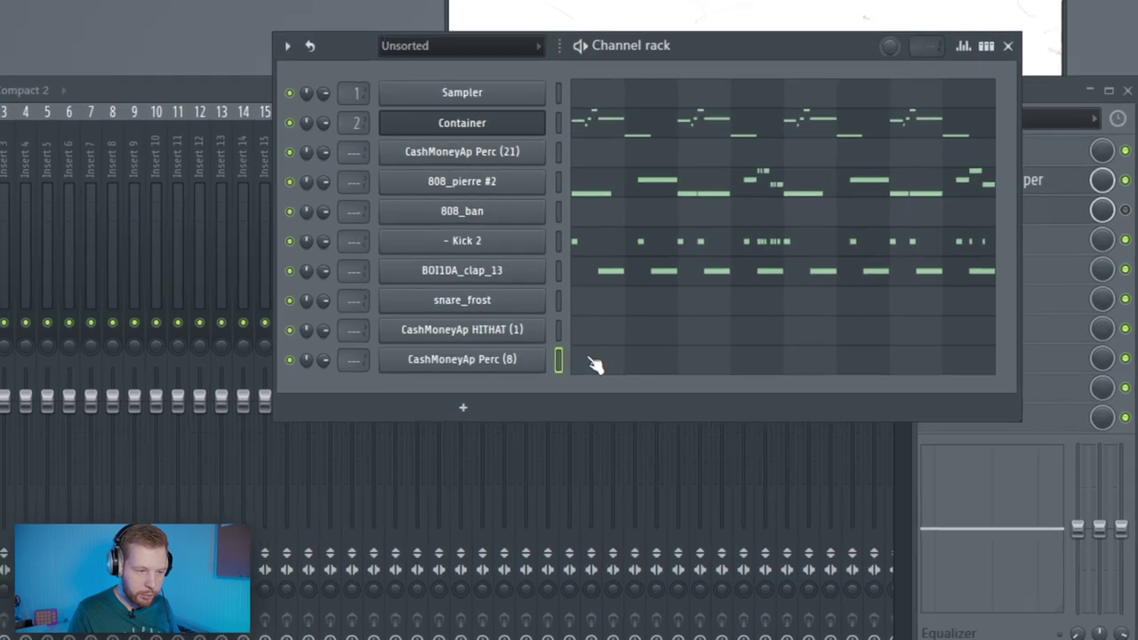
{"action": "left_click", "coordinate": [592, 360]}
{"action": "left_click", "coordinate": [508, 265]}
{"action": "left_click", "coordinate": [630, 265]}
{"action": "key", "text": "ctrl+a"}
{"action": "key", "text": "ctrl+b"}
{"action": "key", "text": "ctrl+d"}
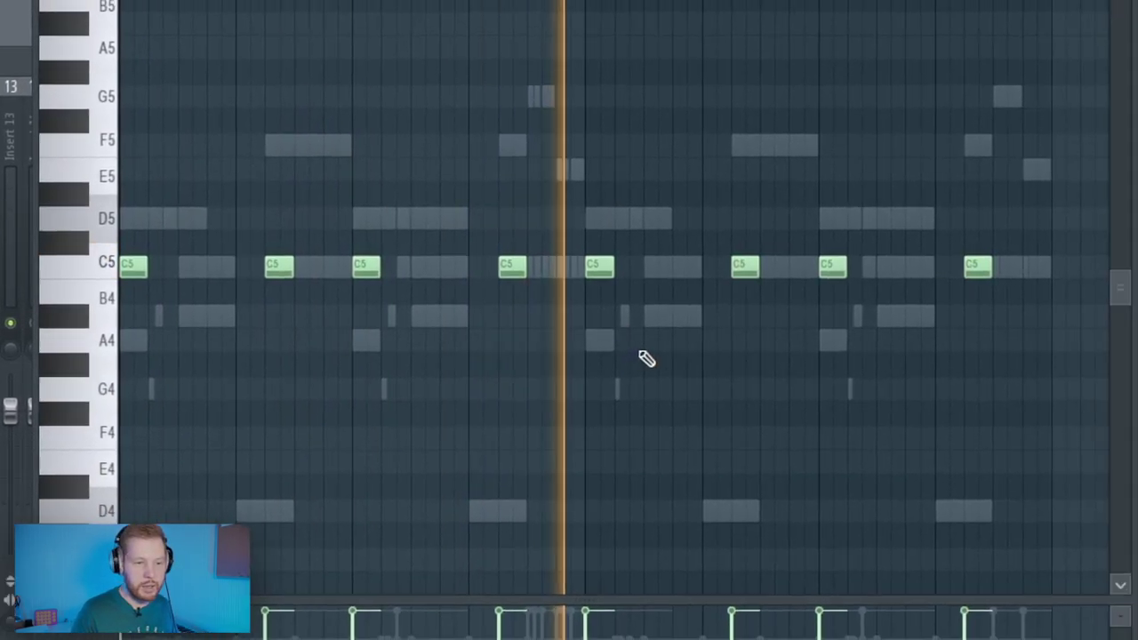
{"action": "key", "text": "space"}
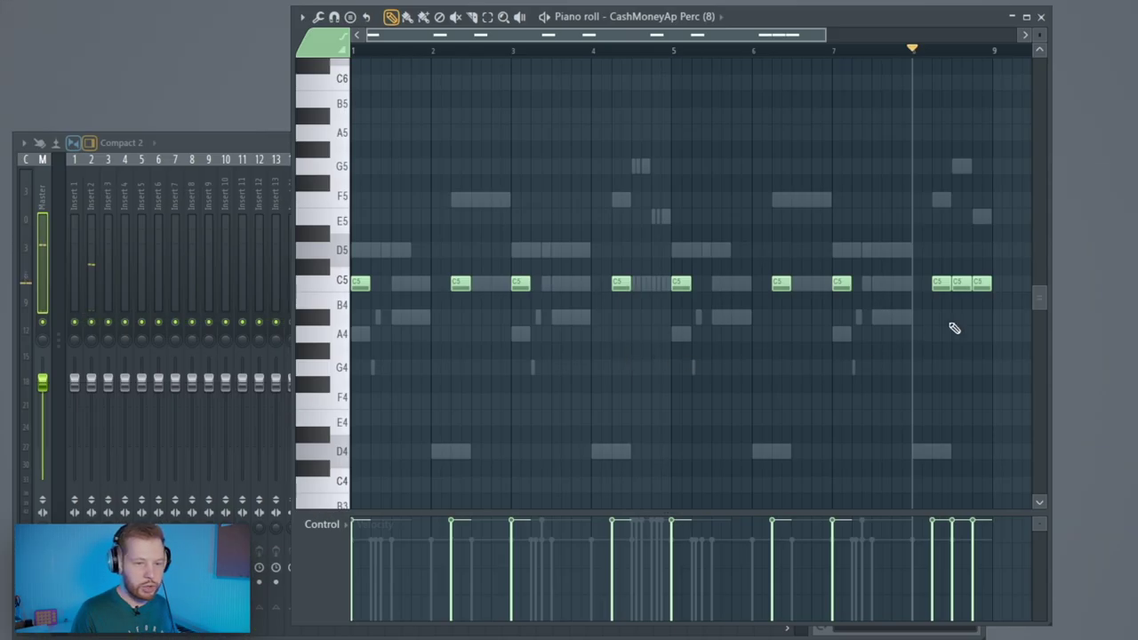
- Select all the percussion hits and lower their velocities evenly across the eight bars, then play the pattern
{"action": "left_click_drag", "start_coordinate": [996, 246], "coordinate": [345, 389]}
{"action": "left_click_drag", "start_coordinate": [364, 555], "coordinate": [987, 549]}
{"action": "key", "text": "space"}
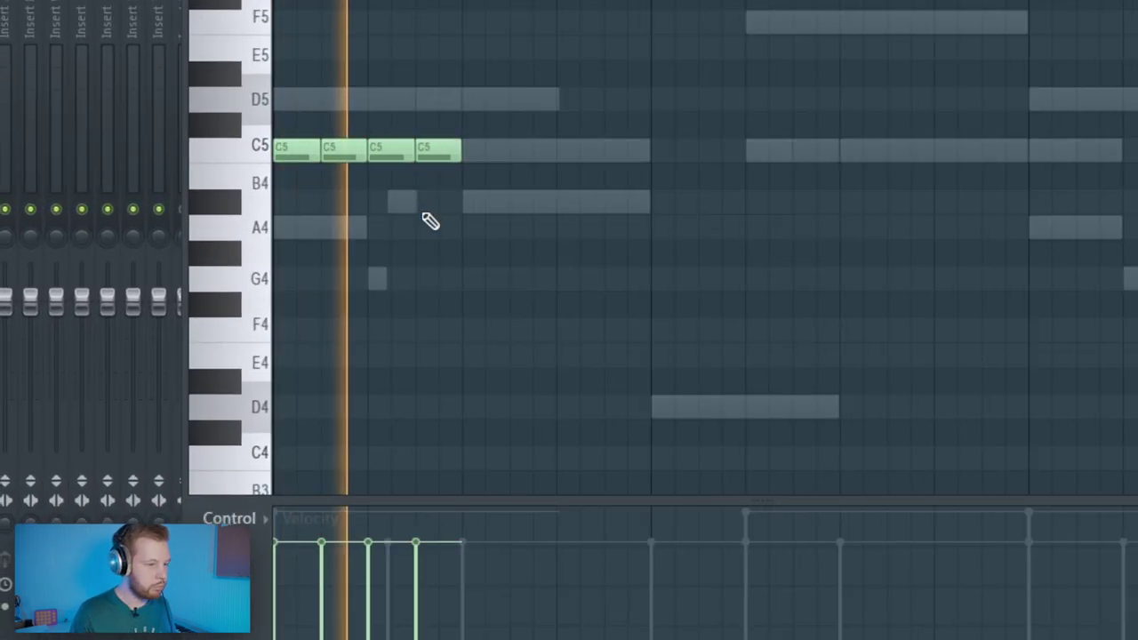
- Lower the velocity of the second and fourth hi-hat hits, raise all four hits together and play them back
{"action": "key", "text": "space"}
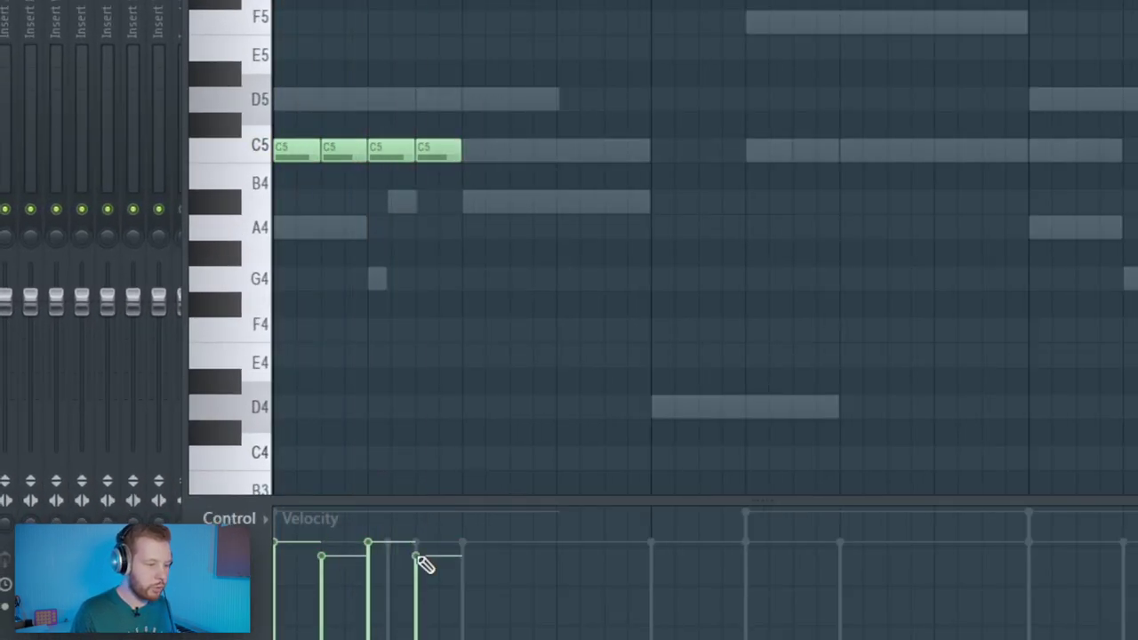
{"action": "key", "text": "ctrl+a"}
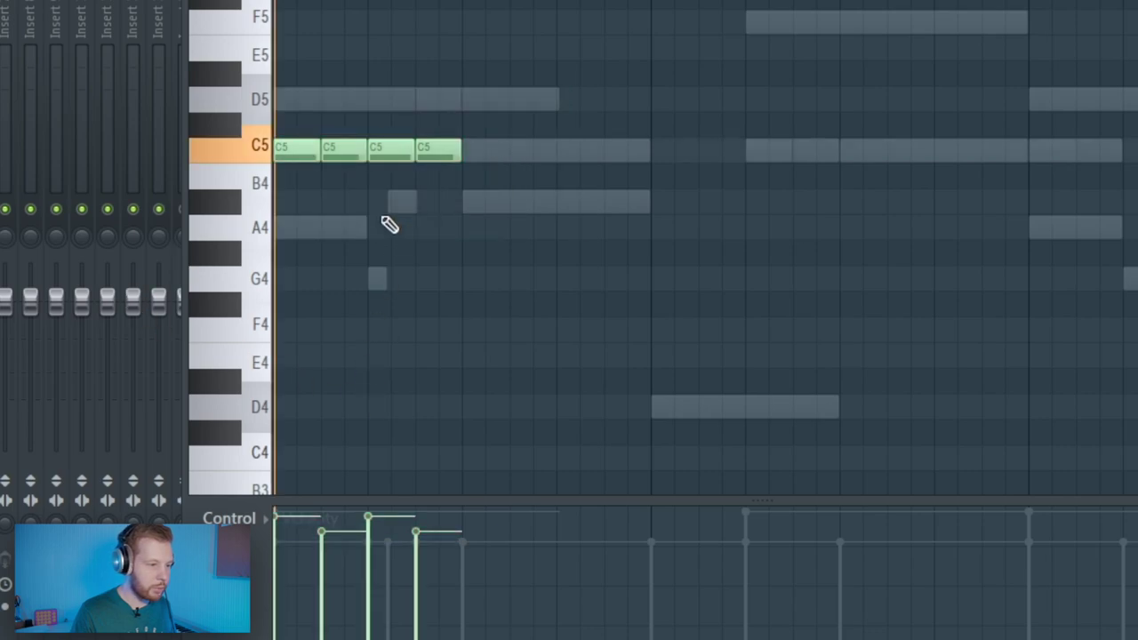
{"action": "key", "text": "space"}
- Add a fifth C5 hi-hat on beat three of bar 1, set a finer snap and chop the note into six short hits
{"action": "left_click", "coordinate": [468, 154]}
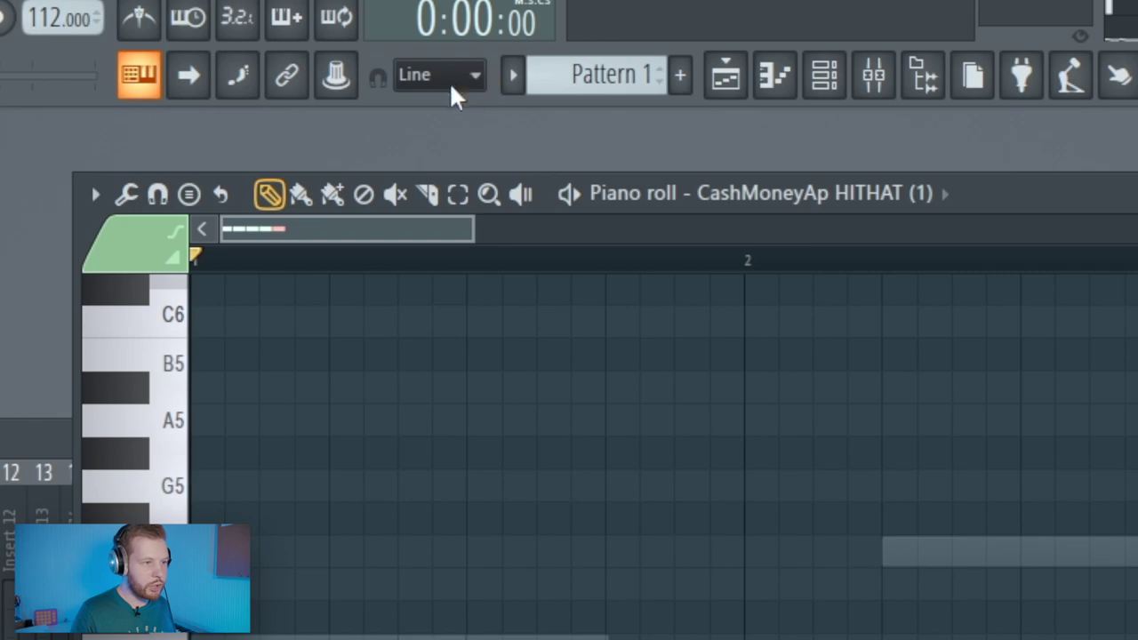
{"action": "left_click", "coordinate": [452, 82]}
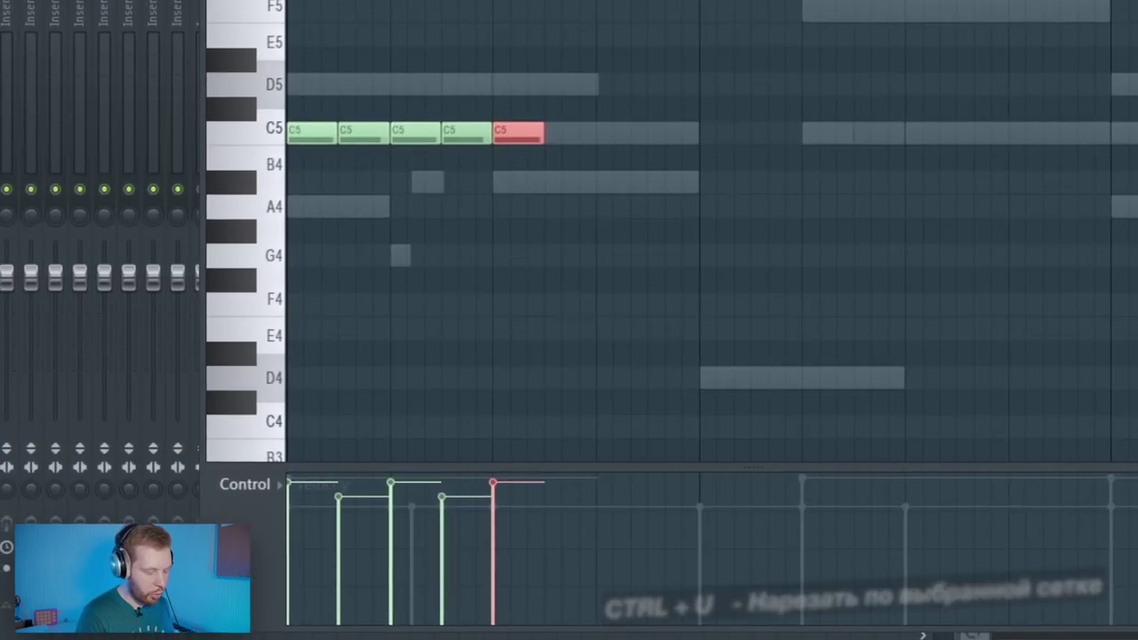
{"action": "key", "text": "ctrl+u"}
{"action": "key", "text": "space"}
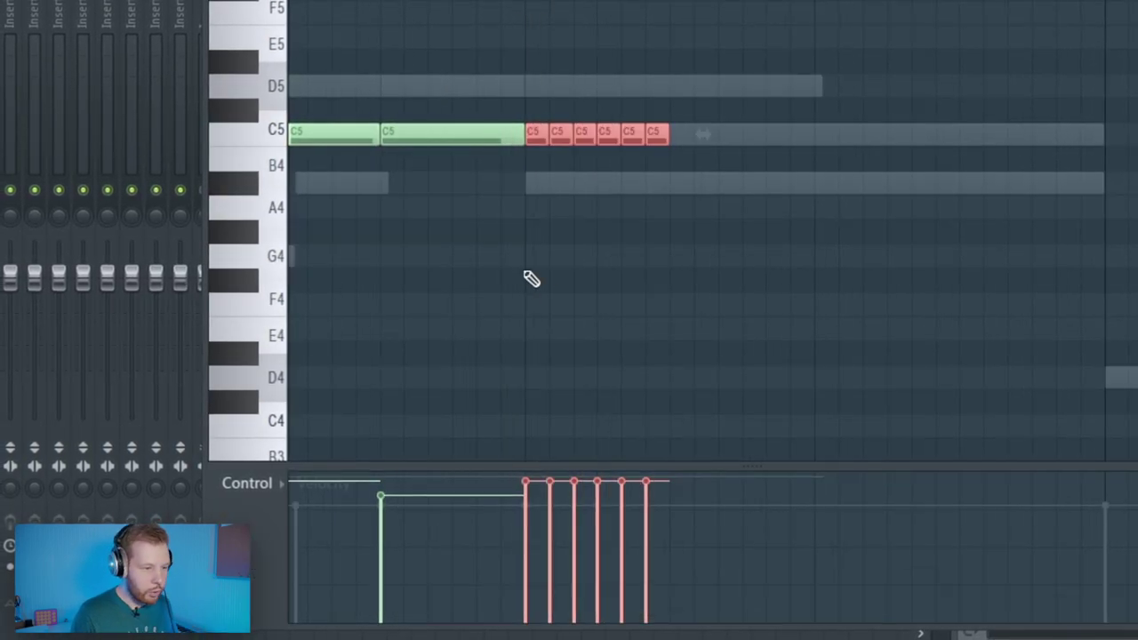
- Cascade the six short hi-hats by semitones from C5 down to G4, taper their velocities downward and play the roll
{"action": "scroll", "coordinate": [574, 248], "scroll_direction": "up", "scroll_amount": 3}
{"action": "left_click", "coordinate": [573, 249]}
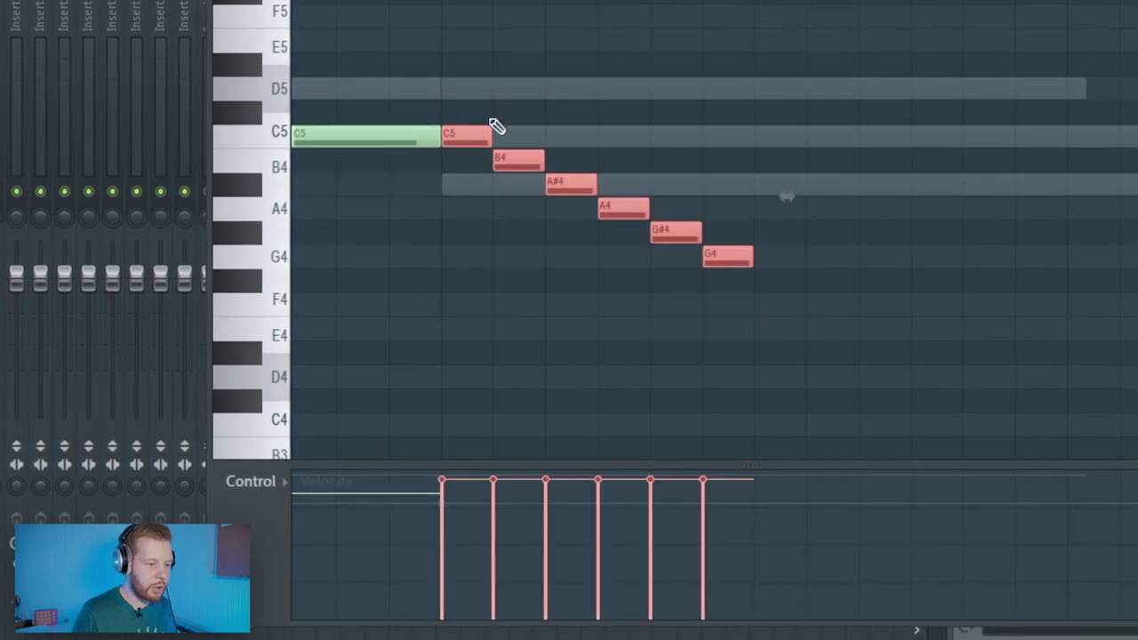
{"action": "mouse_move", "coordinate": [489, 482]}
{"action": "left_mouse_down"}
{"action": "mouse_move", "coordinate": [648, 533]}
{"action": "mouse_move", "coordinate": [703, 570]}
{"action": "left_mouse_up"}
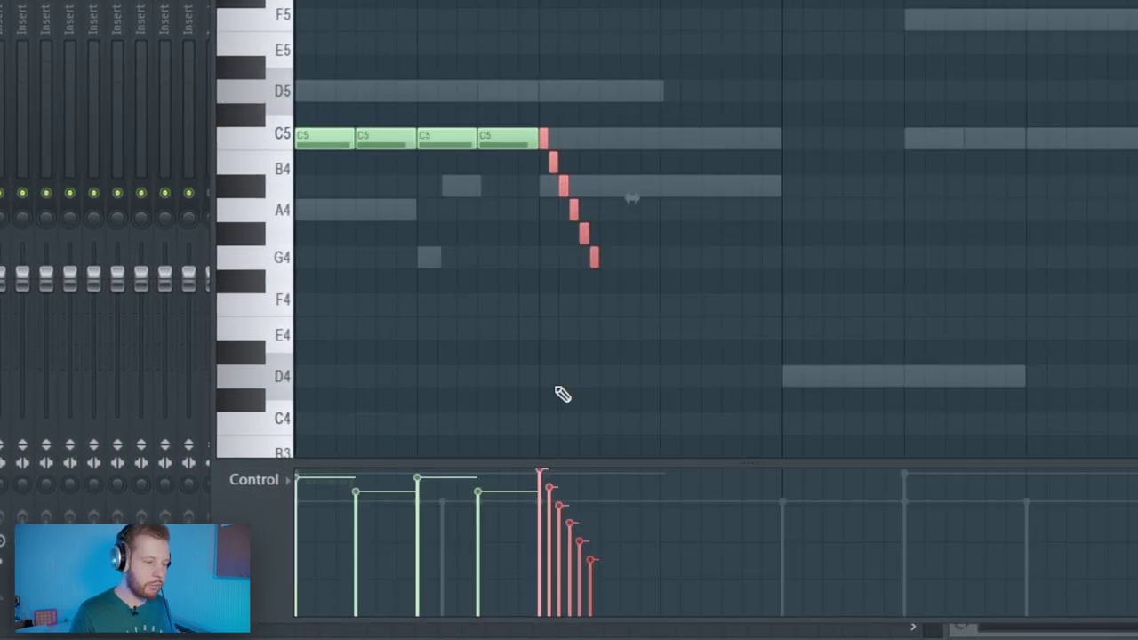
{"action": "key", "text": "space"}
{"action": "key", "text": "space"}
- Copy two C5 hi-hat hits with their velocities onto beat four of bar 1 and listen to the result
{"action": "left_click", "coordinate": [577, 383], "text": "ctrl"}
{"action": "left_click_drag", "start_coordinate": [526, 121], "coordinate": [438, 148]}
{"action": "left_click_drag", "start_coordinate": [443, 144], "coordinate": [682, 165]}
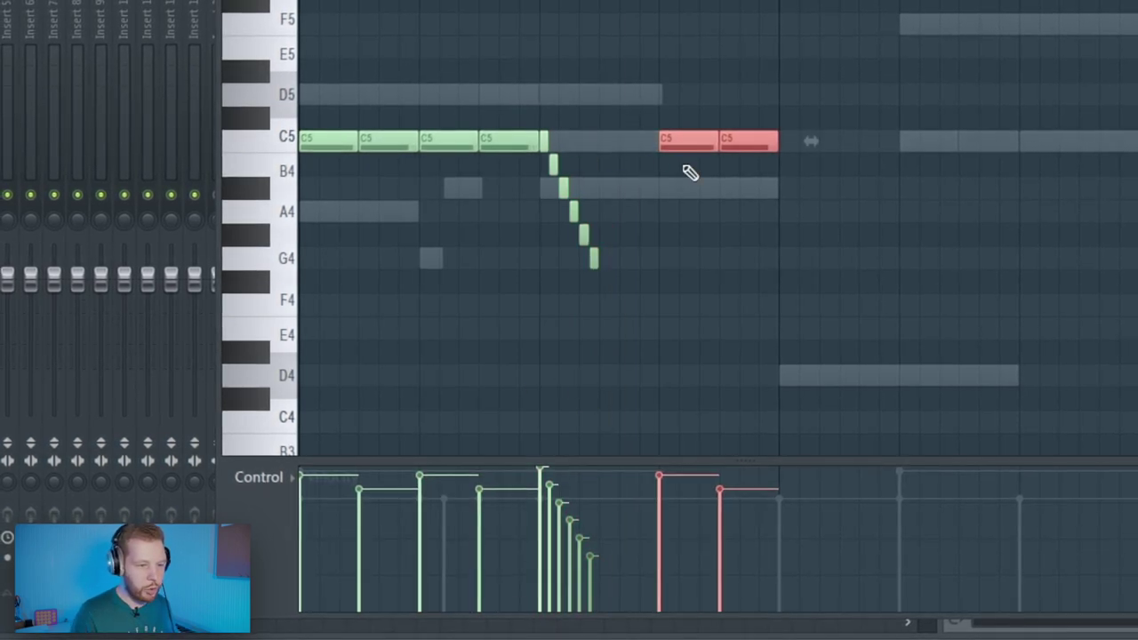
{"action": "key", "text": "space"}
{"action": "left_click", "coordinate": [773, 237], "text": "ctrl"}
- Add a C5 hi-hat at the start of bar 2, split it into two shorter hits and play it back
{"action": "left_click", "coordinate": [794, 146]}
{"action": "key", "text": "space"}
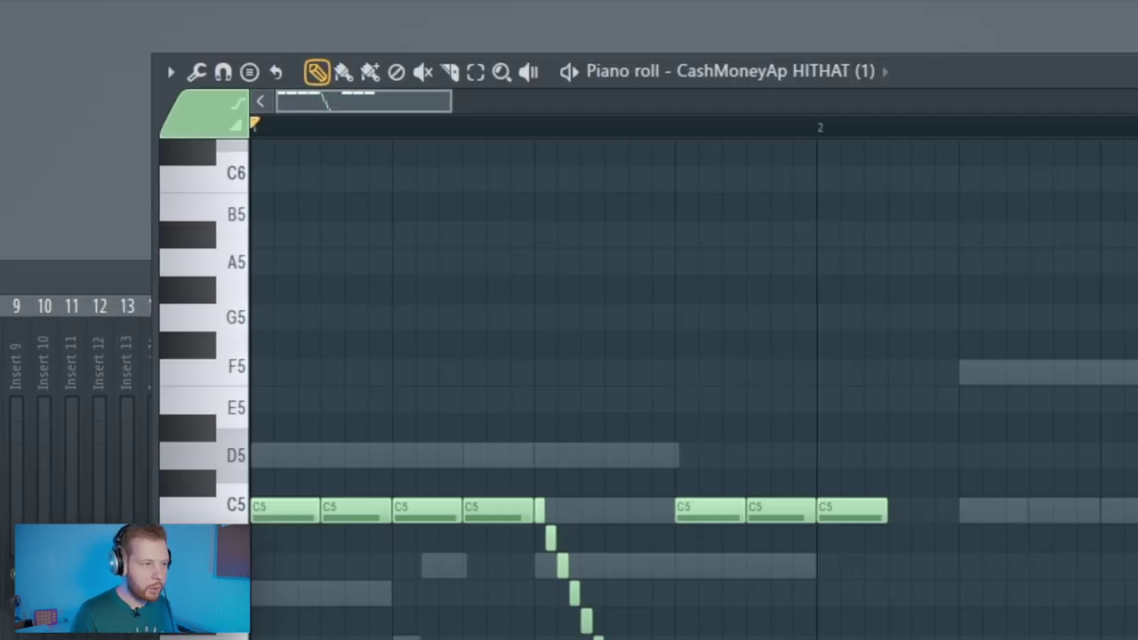
{"action": "left_click", "coordinate": [457, 61]}
{"action": "left_click", "coordinate": [468, 91]}
{"action": "left_click_drag", "start_coordinate": [806, 86], "coordinate": [799, 127]}
{"action": "left_click_drag", "start_coordinate": [725, 318], "coordinate": [726, 371]}
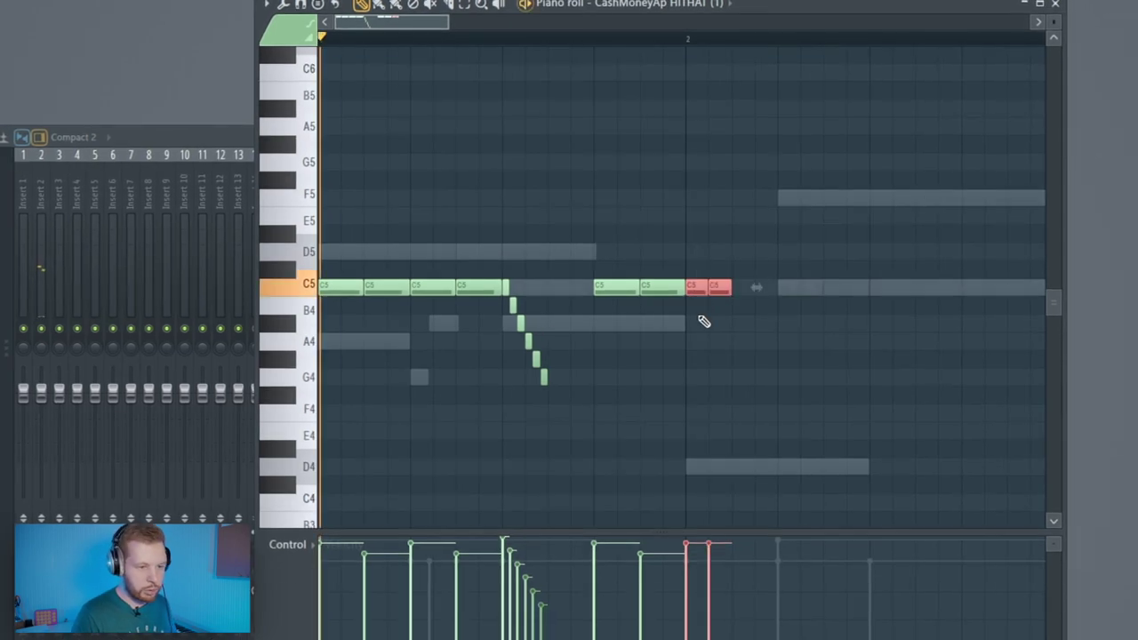
{"action": "left_click", "coordinate": [660, 341], "text": "ctrl"}
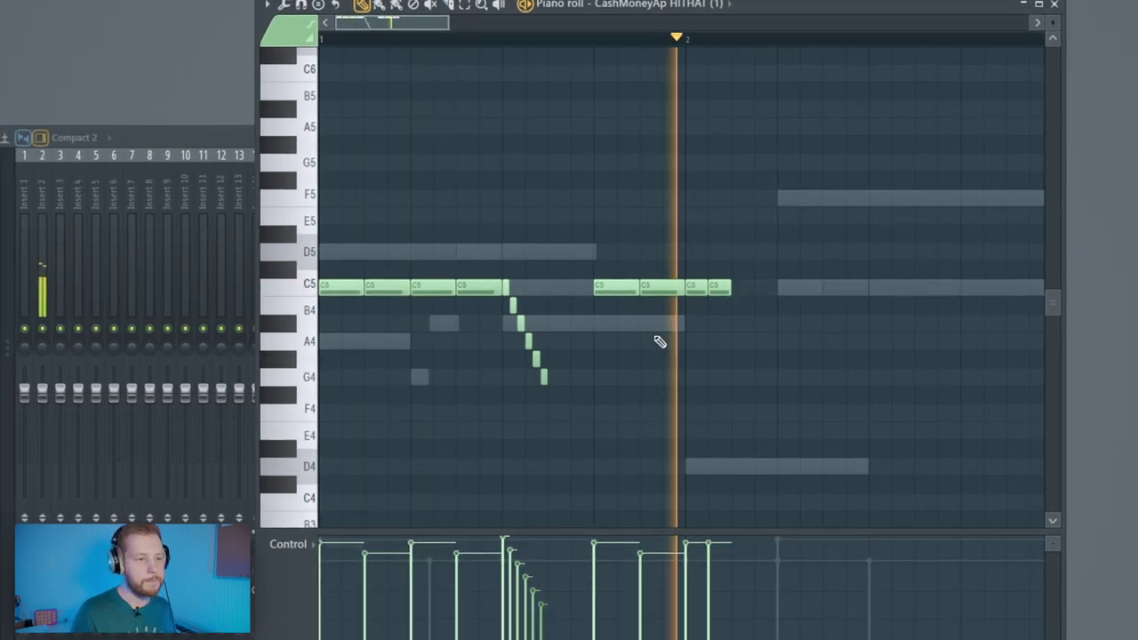
{"action": "key", "text": "space"}
- Copy C5 hi-hat hits after the short pair to fill the rest of bar 2, auditioning from the start of that bar
{"action": "left_click_drag", "start_coordinate": [340, 287], "coordinate": [750, 313]}
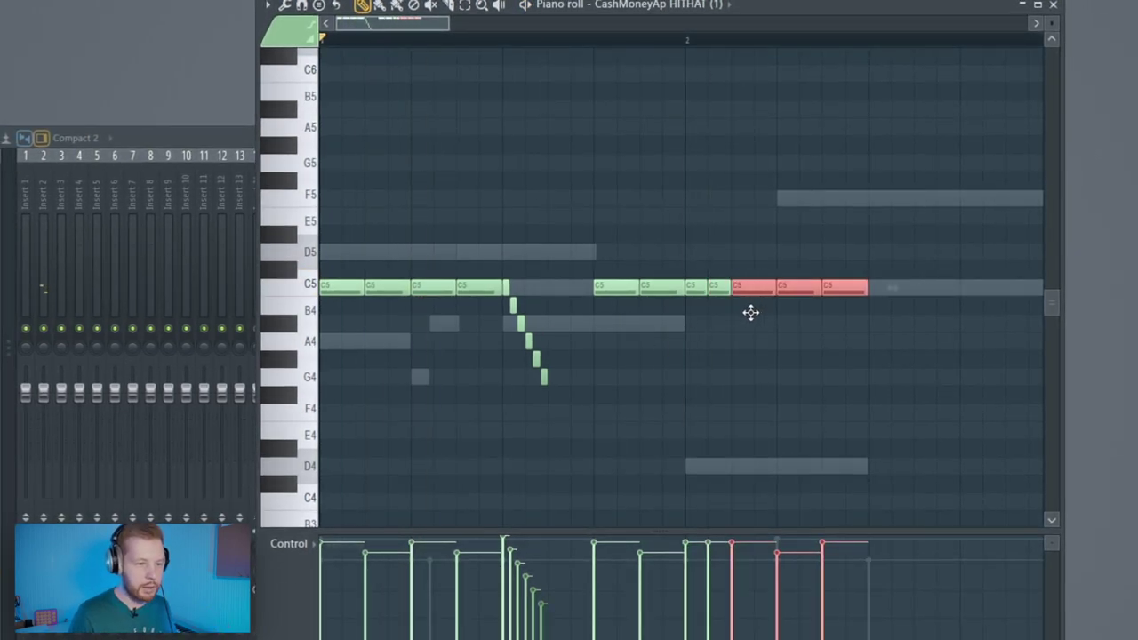
{"action": "scroll", "coordinate": [709, 394], "scroll_direction": "down", "scroll_amount": 2}
{"action": "left_click", "coordinate": [706, 395], "text": "ctrl"}
{"action": "key", "text": "space"}
{"action": "left_click", "coordinate": [527, 41]}
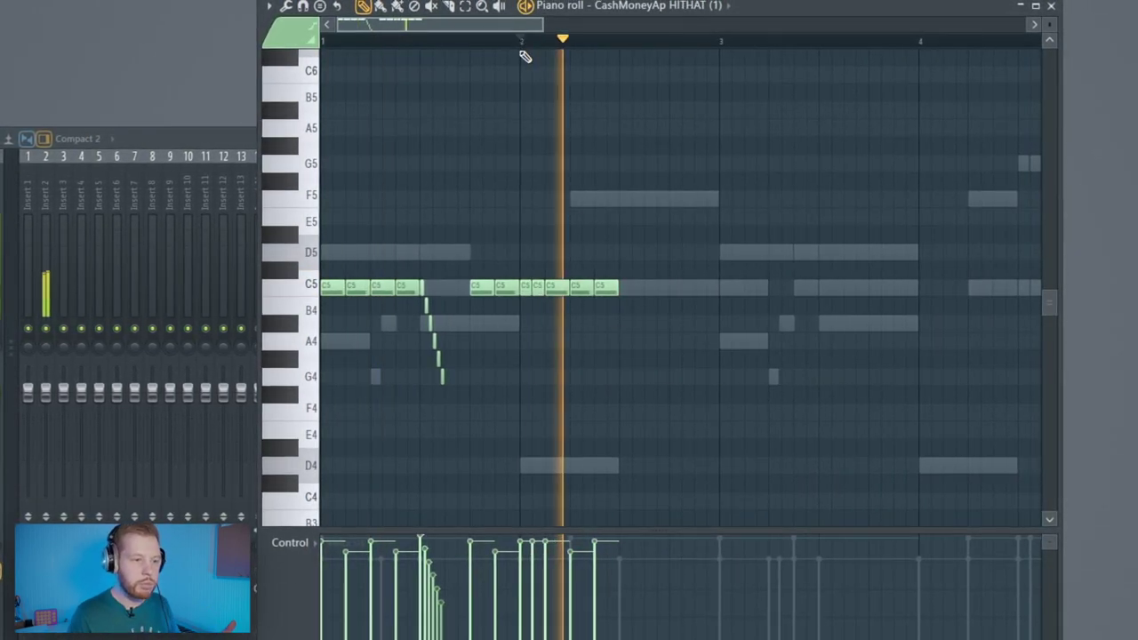
{"action": "key", "text": "space"}
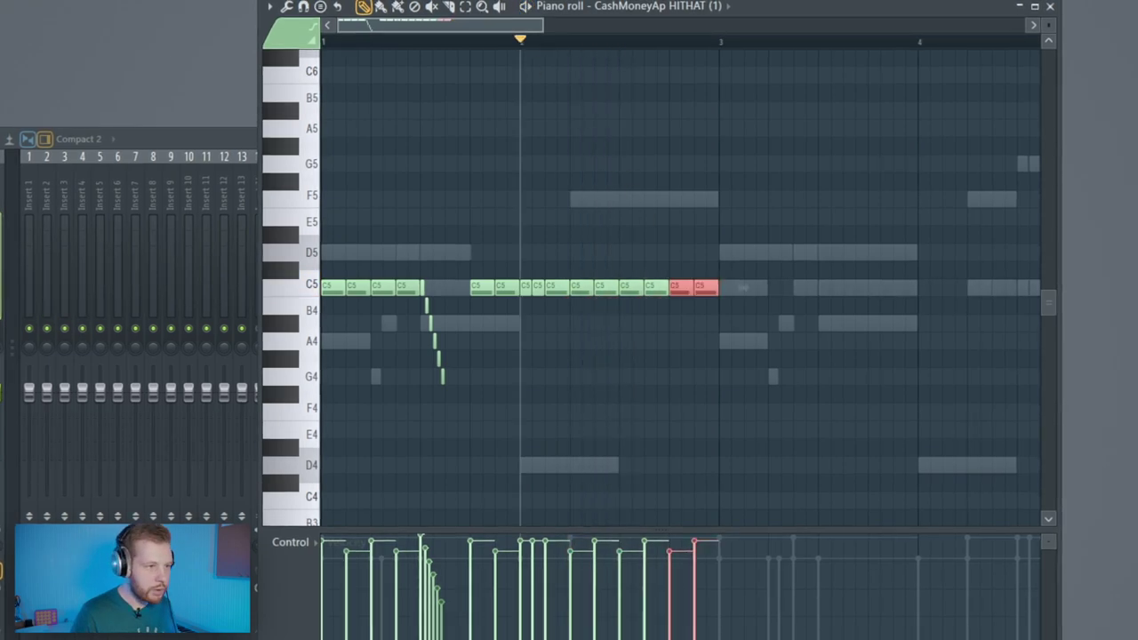
- Set the snap to 1/3 step, split bar 2's last hi-hat into three hits and raise the final two to D5 and F5
{"action": "left_click", "coordinate": [456, 2]}
{"action": "left_click", "coordinate": [460, 47]}
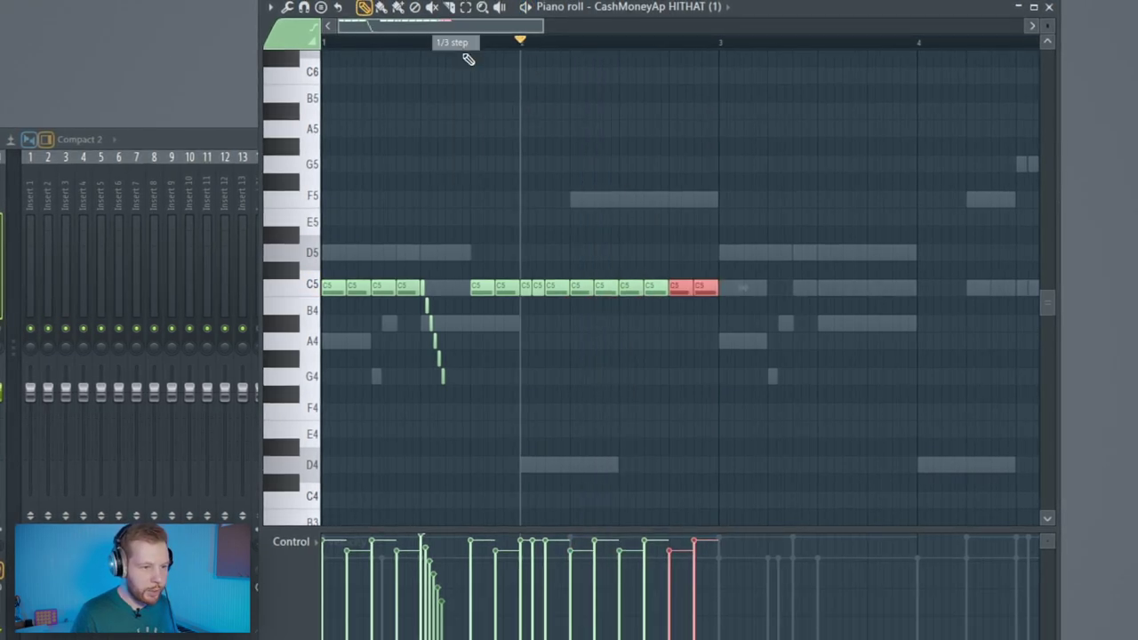
{"action": "scroll", "coordinate": [602, 390], "scroll_direction": "up", "scroll_amount": 3}
{"action": "left_click", "coordinate": [597, 389], "text": "ctrl"}
{"action": "scroll", "coordinate": [596, 373], "scroll_direction": "up", "scroll_amount": 3}
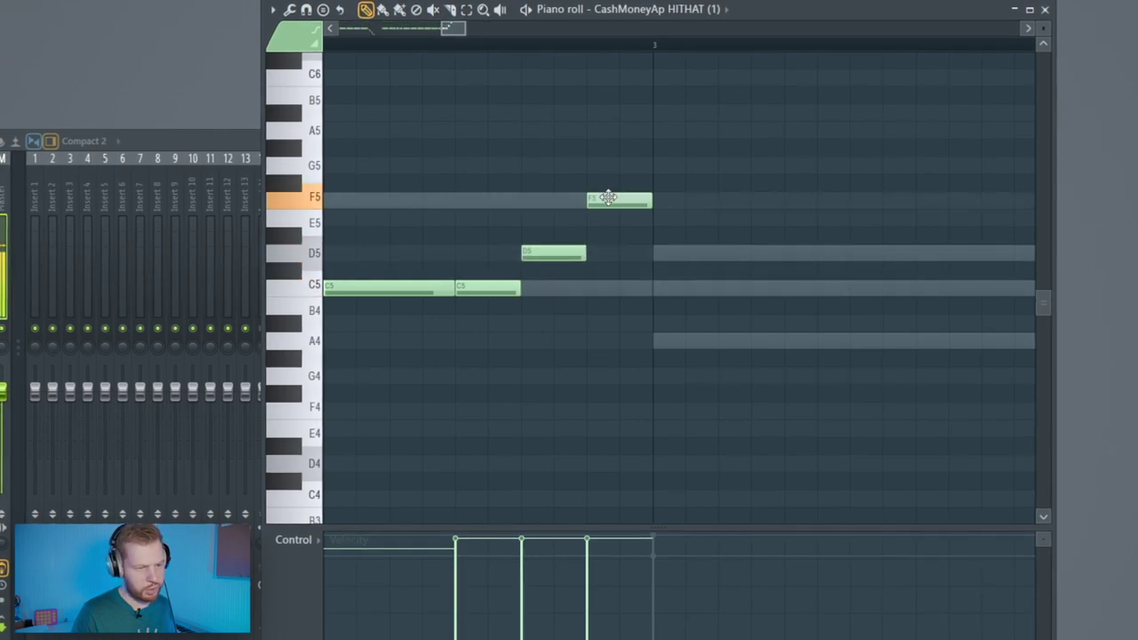
- Taper the velocities of the rising three-hit roll and duplicate the two-bar hi-hat pattern into bars 3 and 4, with playback
{"action": "scroll", "coordinate": [599, 430], "scroll_direction": "down", "scroll_amount": 3}
{"action": "key", "text": "space"}
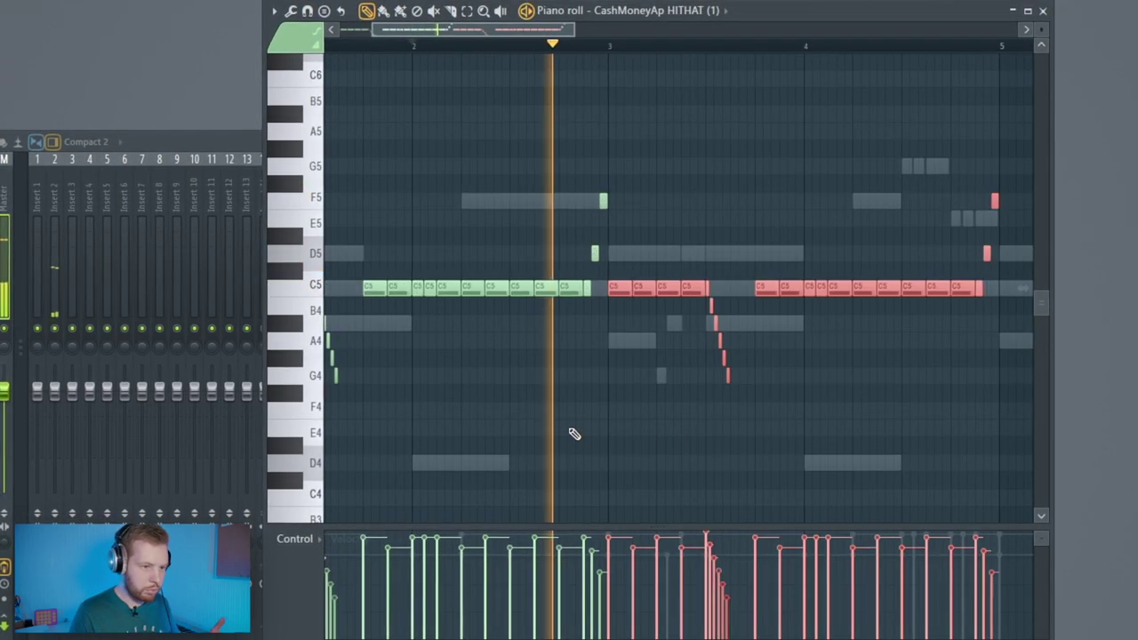
{"action": "left_click", "coordinate": [588, 433], "text": "ctrl"}
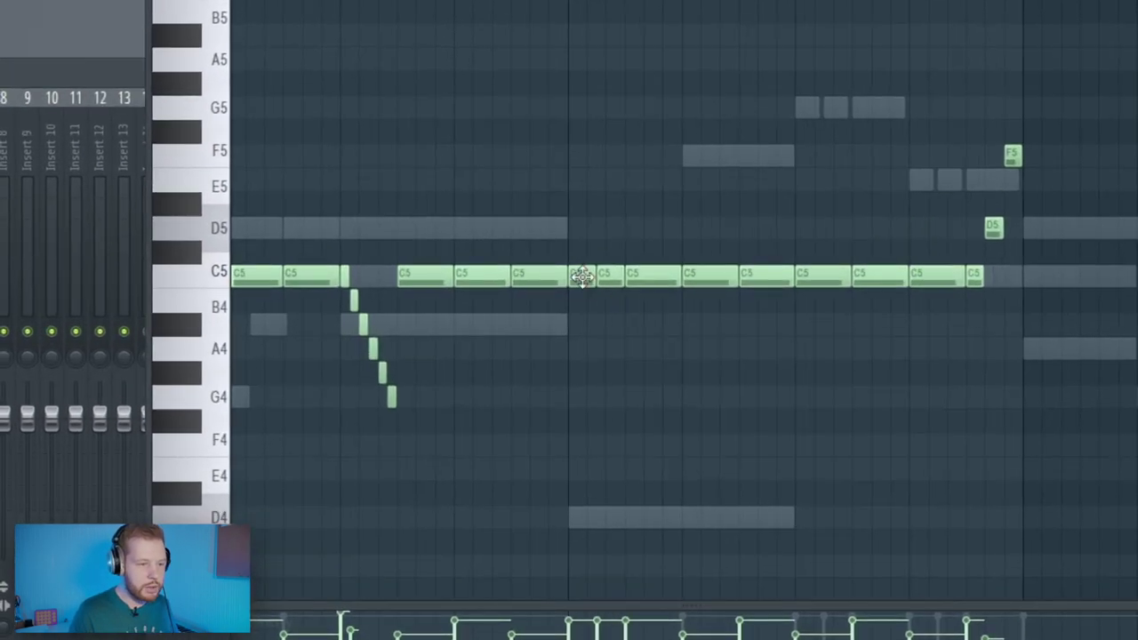
- Replace the hi-hats at the start of bar 4 with two four-hit C5 rolls and repeat the four-bar pattern through bar 8
{"action": "right_click", "coordinate": [584, 277]}
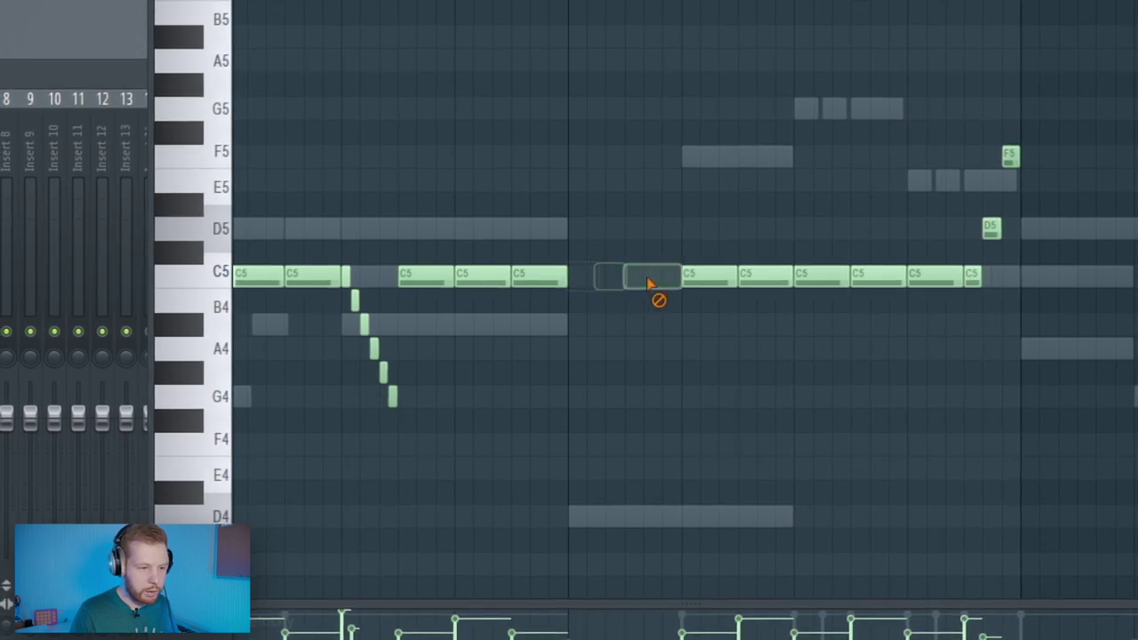
{"action": "scroll", "coordinate": [640, 277], "scroll_direction": "up", "scroll_amount": 2}
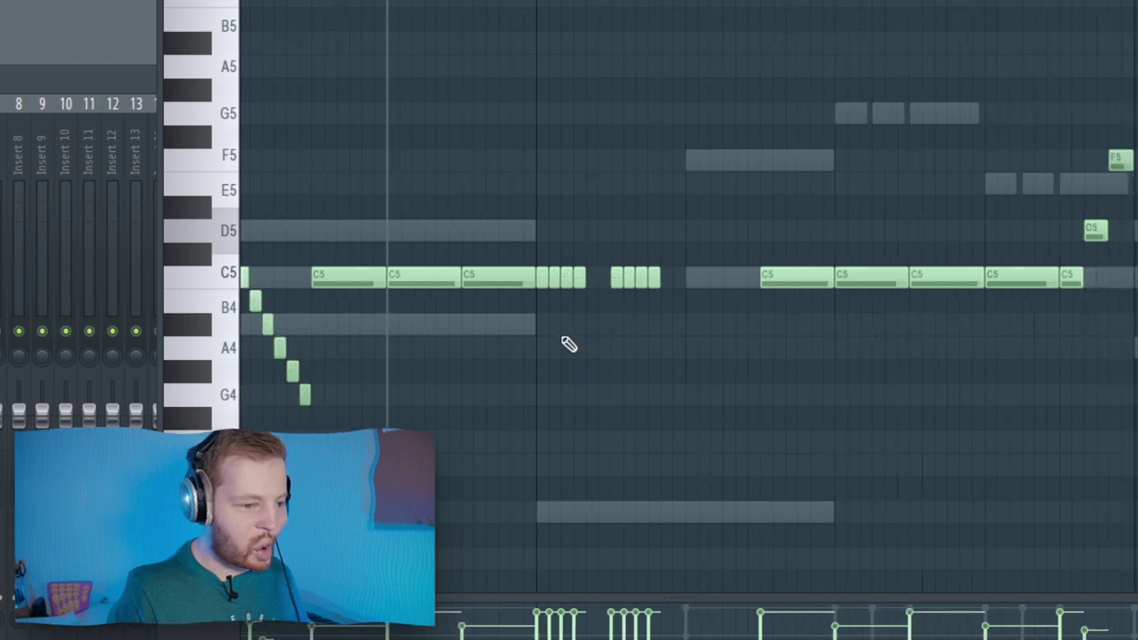
{"action": "scroll", "coordinate": [569, 344], "scroll_direction": "down", "scroll_amount": 2}
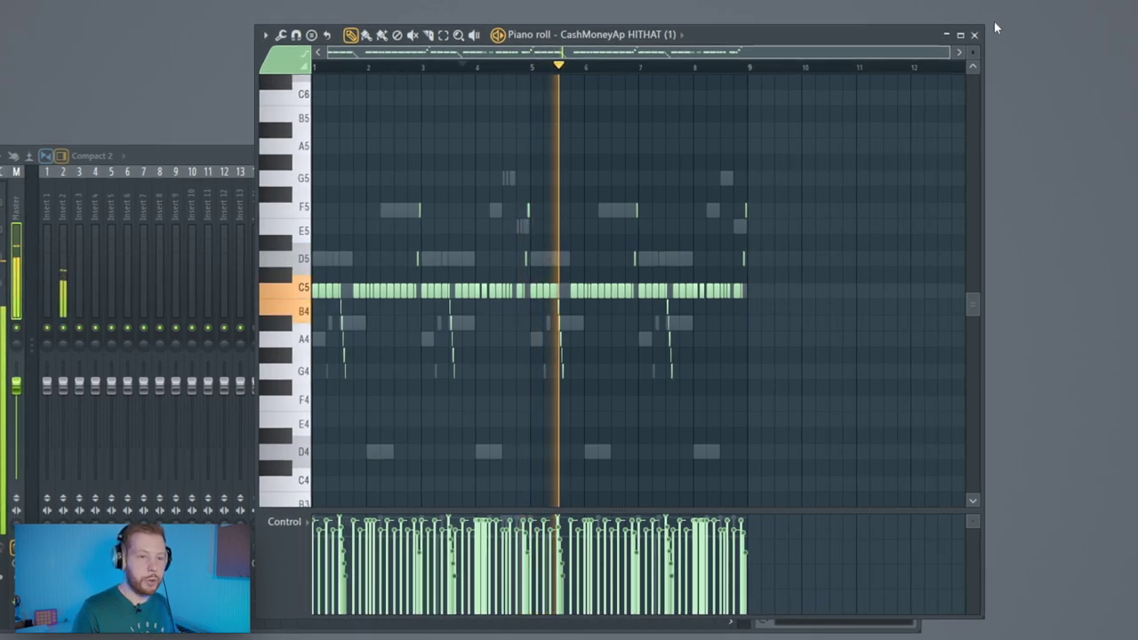
{"action": "left_click", "coordinate": [974, 35]}
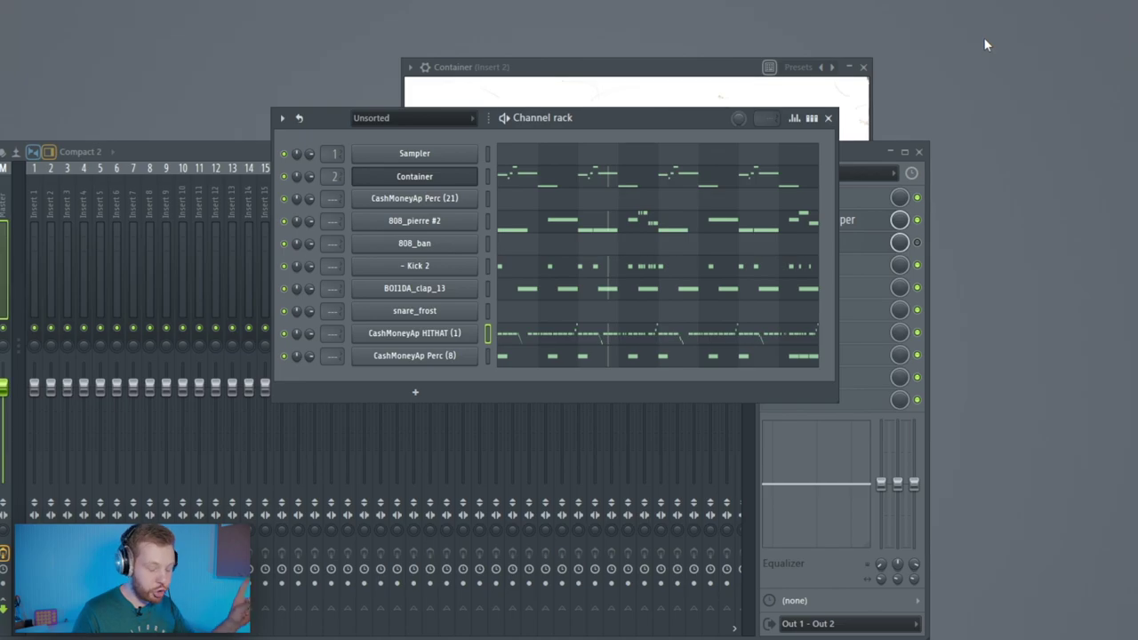
- Open the CashMoneyAp HITHAT (1) channel settings and examine its time, arpeggiator and echo delay options
{"action": "left_click", "coordinate": [415, 333]}
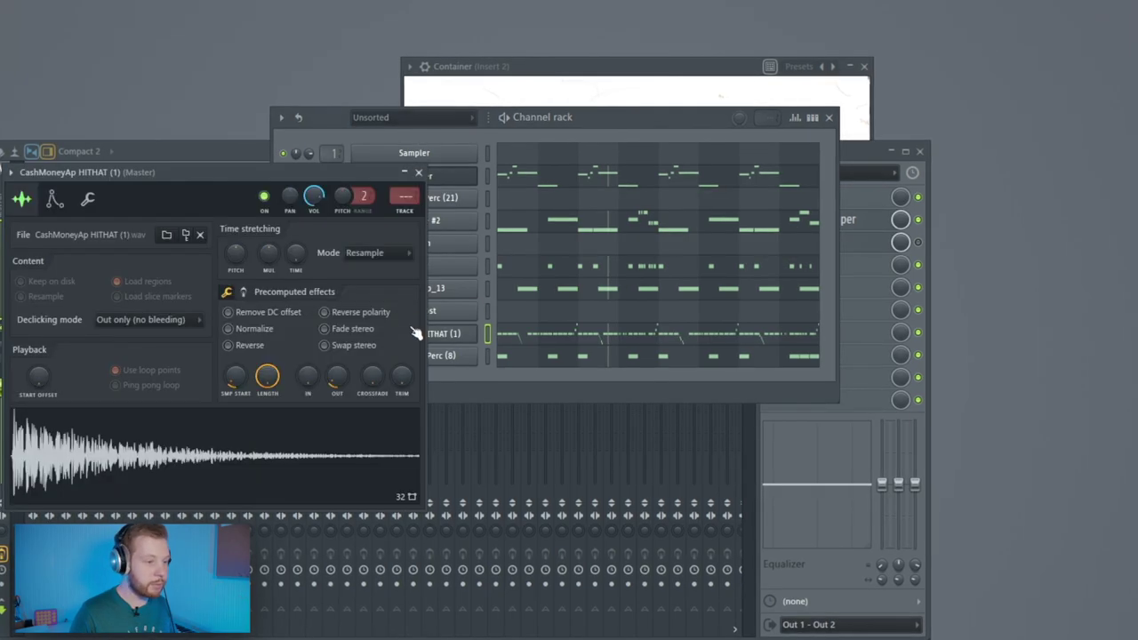
{"action": "left_click", "coordinate": [88, 199]}
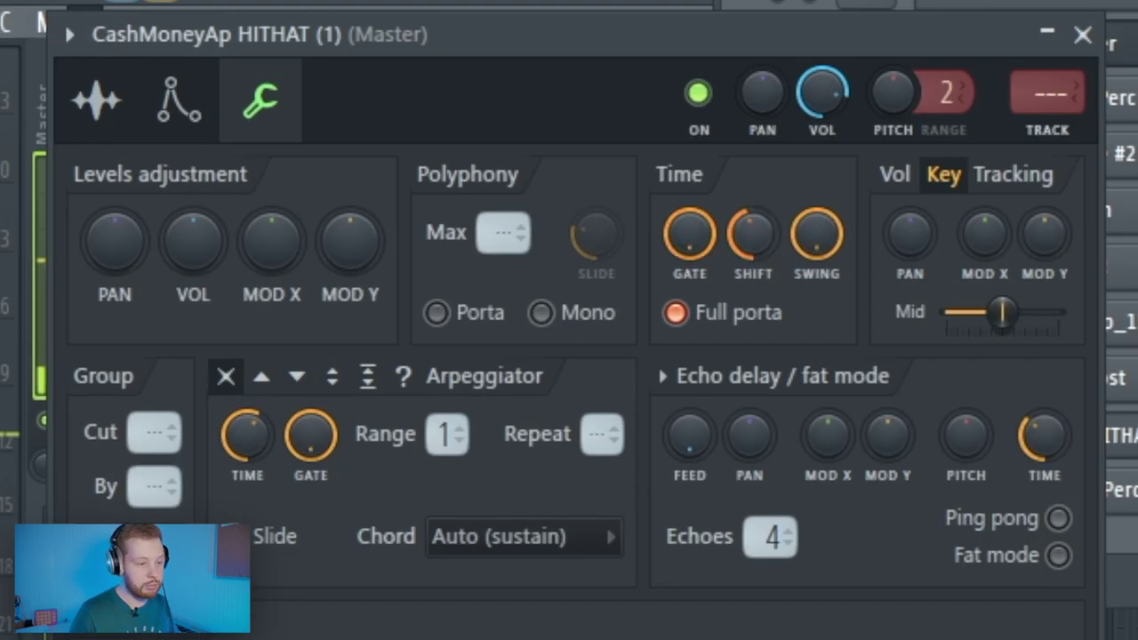
{"action": "left_click", "coordinate": [854, 474]}
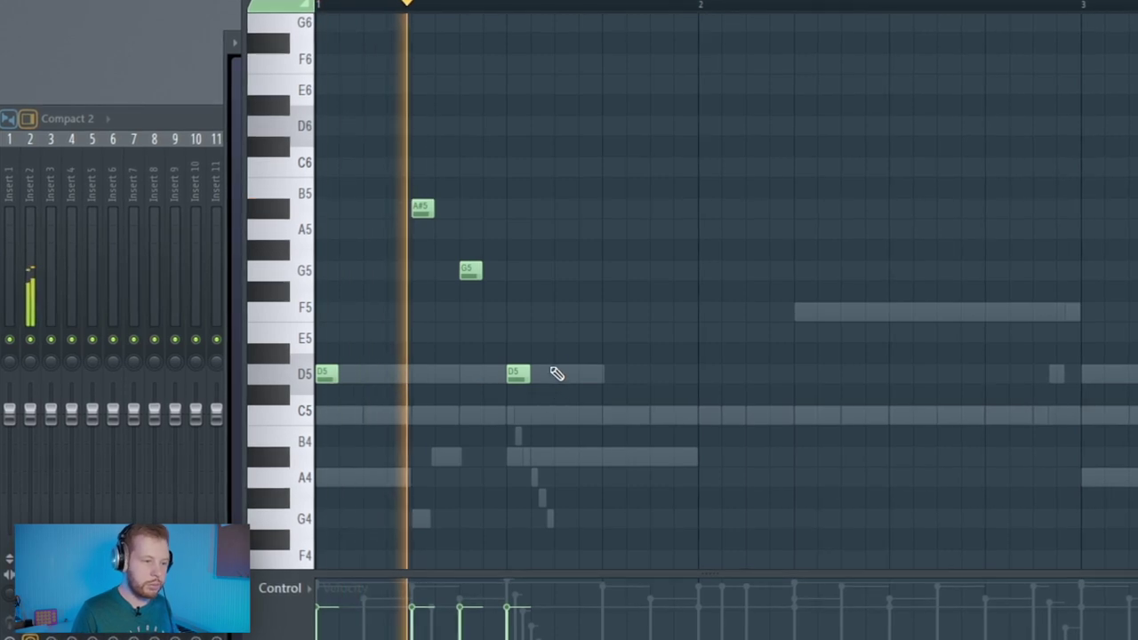
- Finish the Omnisphere melody with short A5, F5 and A#4 notes, then F5, G5, C6, E5 and A5 in bar 2, and repeat it in bars 3 and 4
{"action": "left_click", "coordinate": [661, 311]}
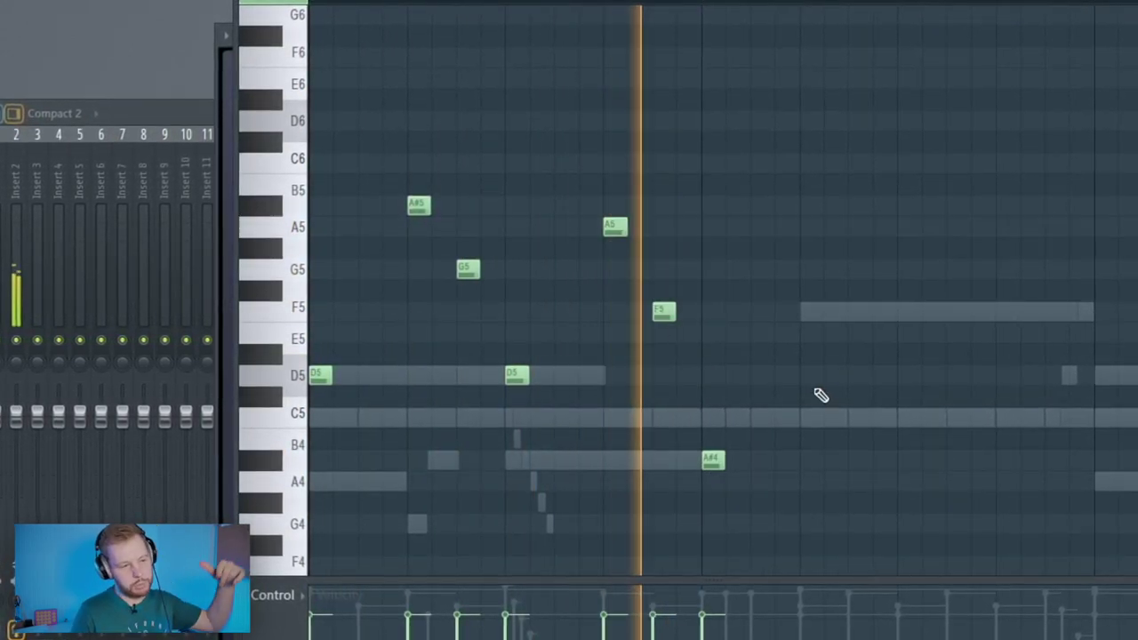
{"action": "key", "text": "space"}
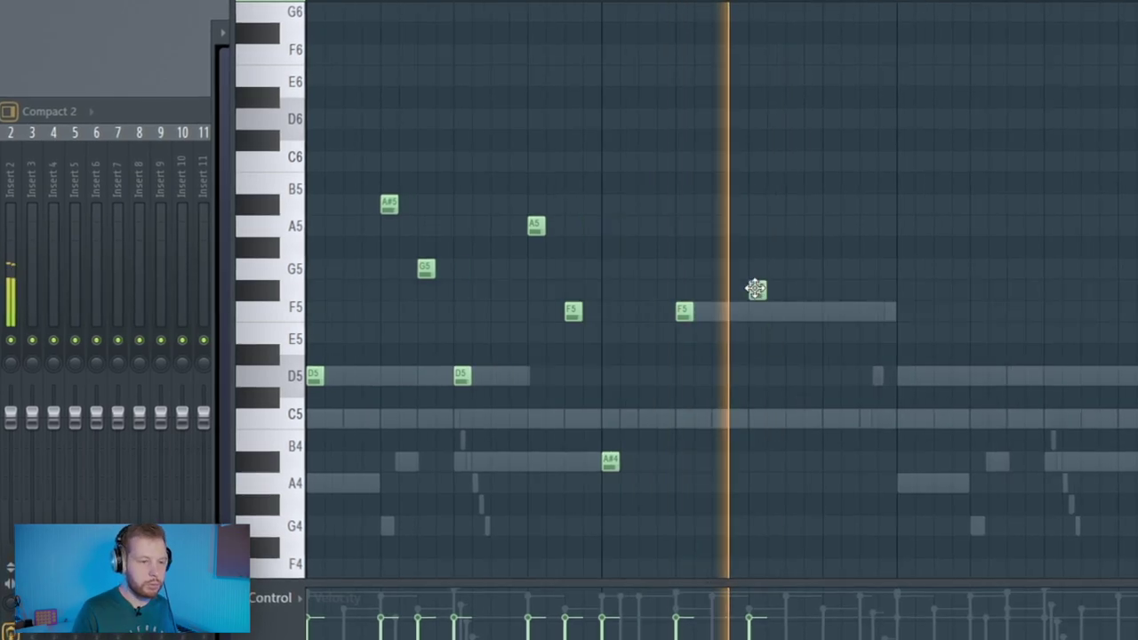
{"action": "left_click_drag", "start_coordinate": [757, 287], "coordinate": [760, 267]}
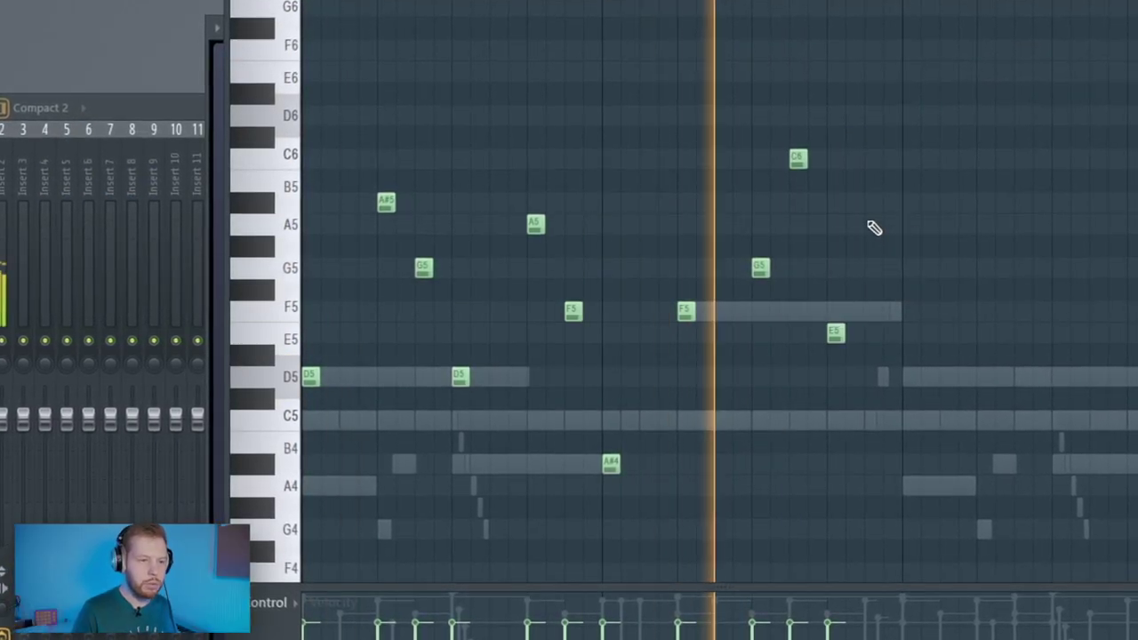
{"action": "left_click", "coordinate": [873, 223]}
{"action": "key", "text": "space"}
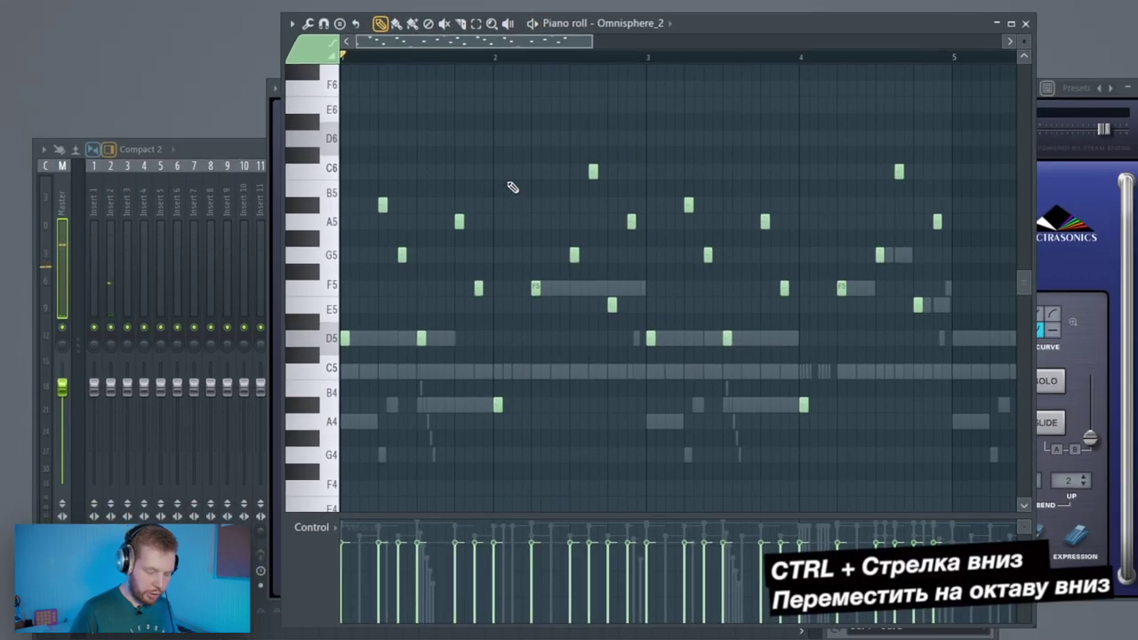
- Move the whole Omnisphere melody down one octave and play it back
{"action": "key", "text": "ctrl+Down"}
{"action": "key", "text": "space"}
{"action": "scroll", "coordinate": [509, 210], "scroll_direction": "down", "scroll_amount": 3}
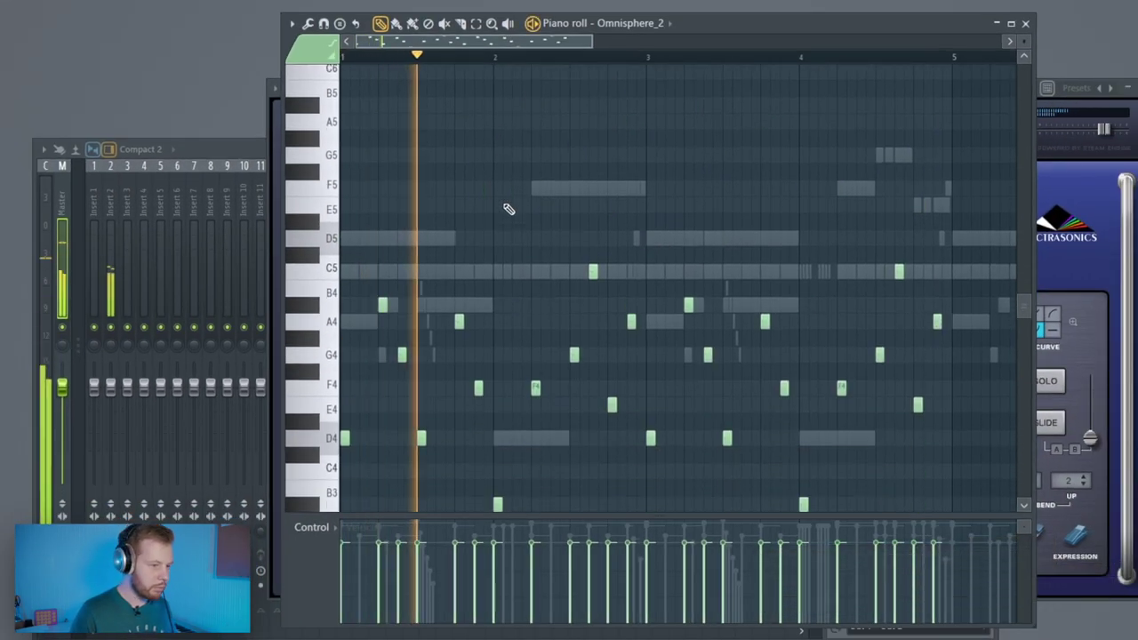
{"action": "key", "text": "space"}
- Quantize the Omnisphere_2 melody with the Push pull heavy groove template
{"action": "scroll", "coordinate": [814, 178], "scroll_direction": "down", "scroll_amount": 2}
{"action": "key", "text": "alt+q"}
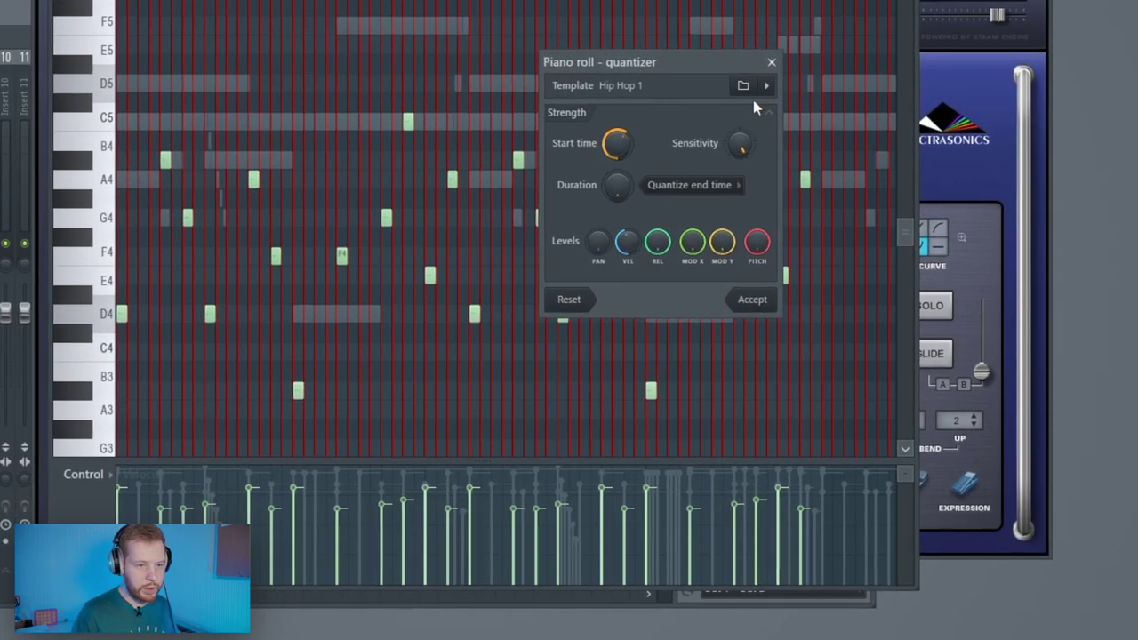
{"action": "left_click", "coordinate": [896, 193]}
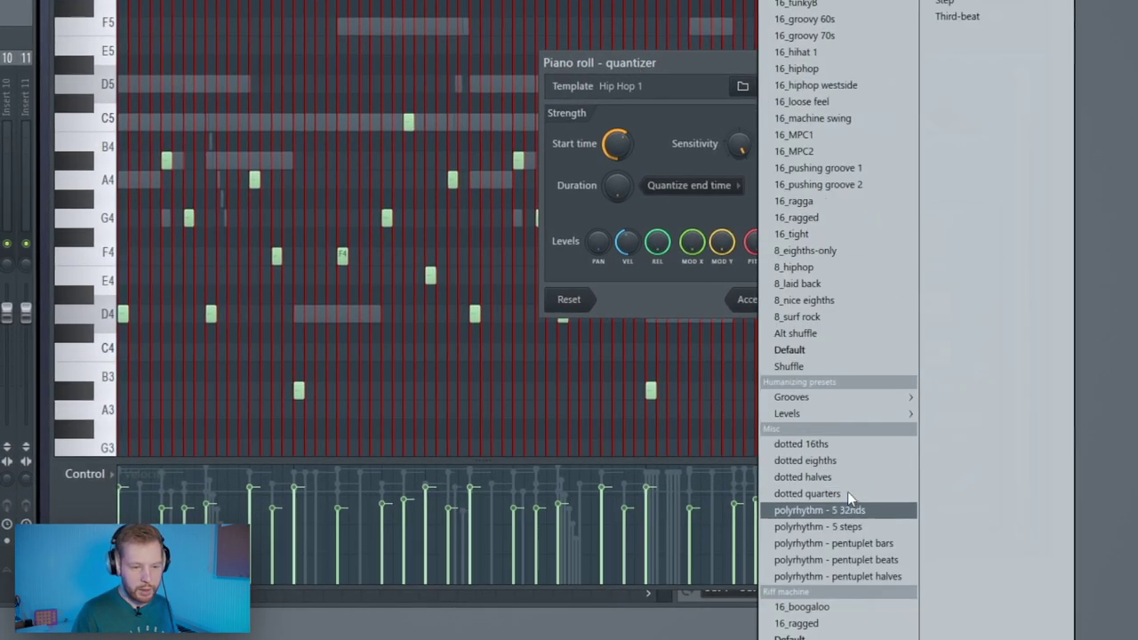
{"action": "mouse_move", "coordinate": [889, 398]}
{"action": "left_click", "coordinate": [953, 431]}
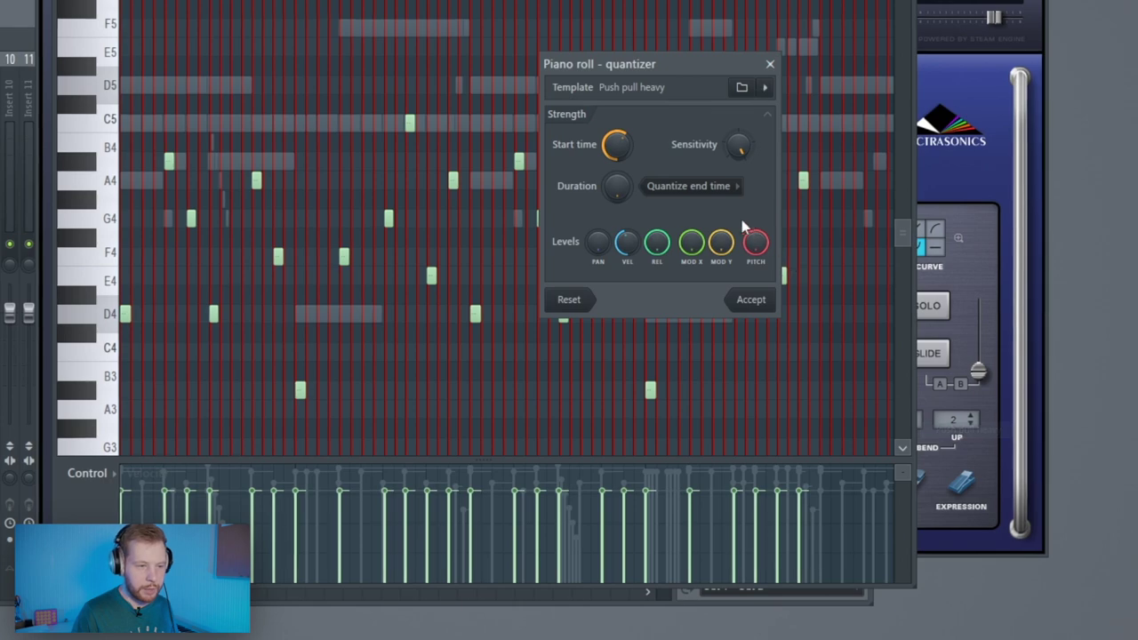
{"action": "left_click", "coordinate": [748, 301]}
- Quantize the Omnisphere_2 note velocities with the Hip Hop 1 levels template and play the result back
{"action": "key", "text": "alt+q"}
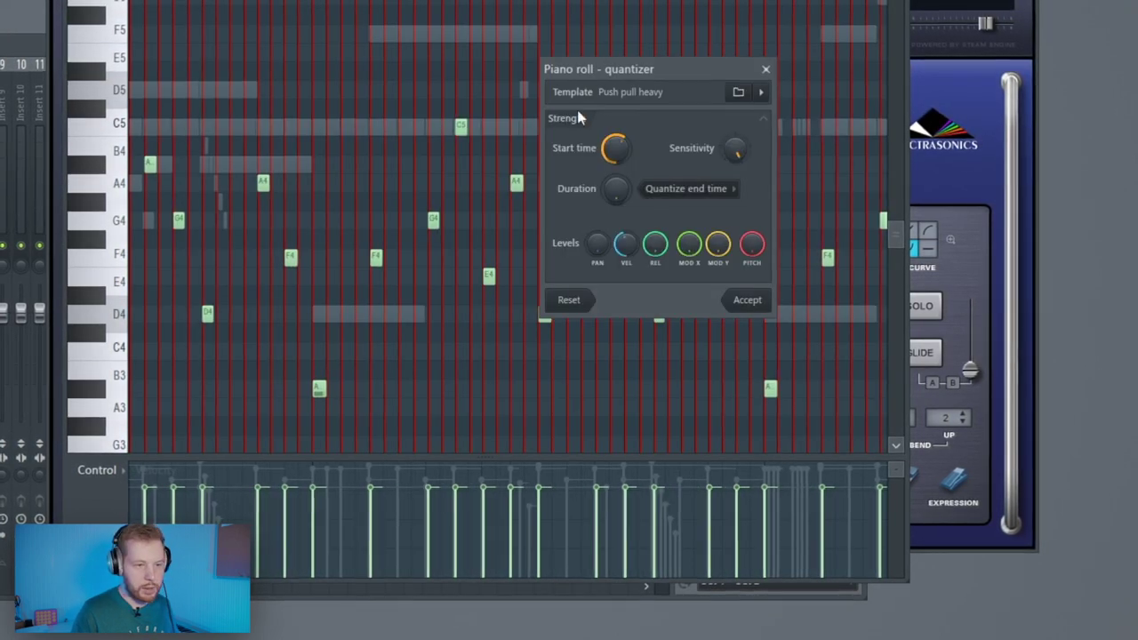
{"action": "left_click", "coordinate": [761, 96]}
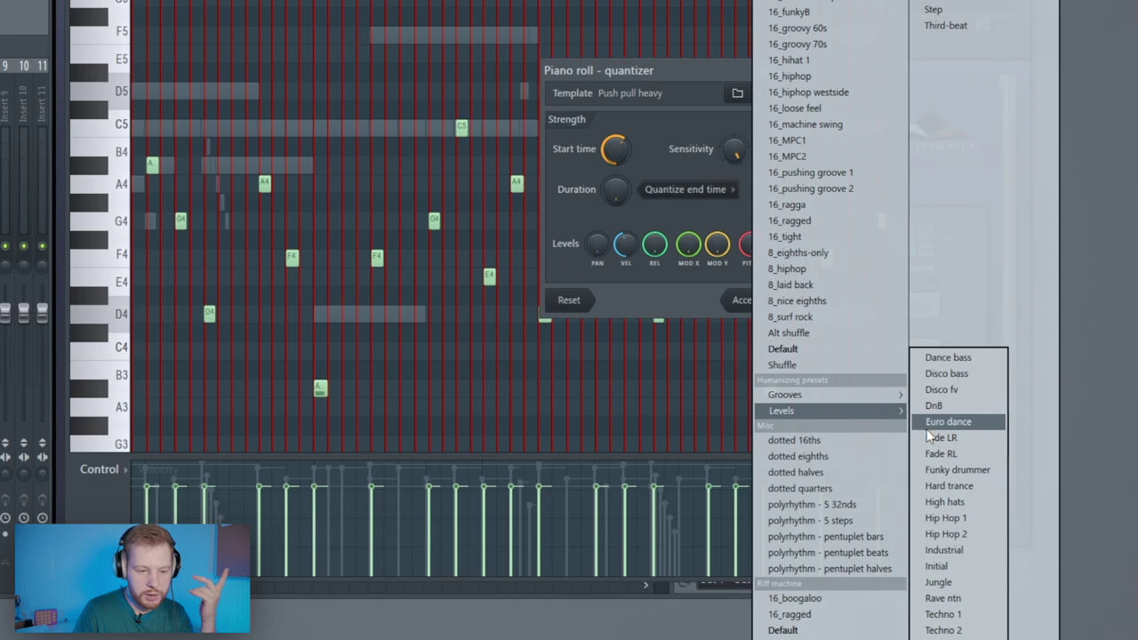
{"action": "left_click", "coordinate": [945, 517]}
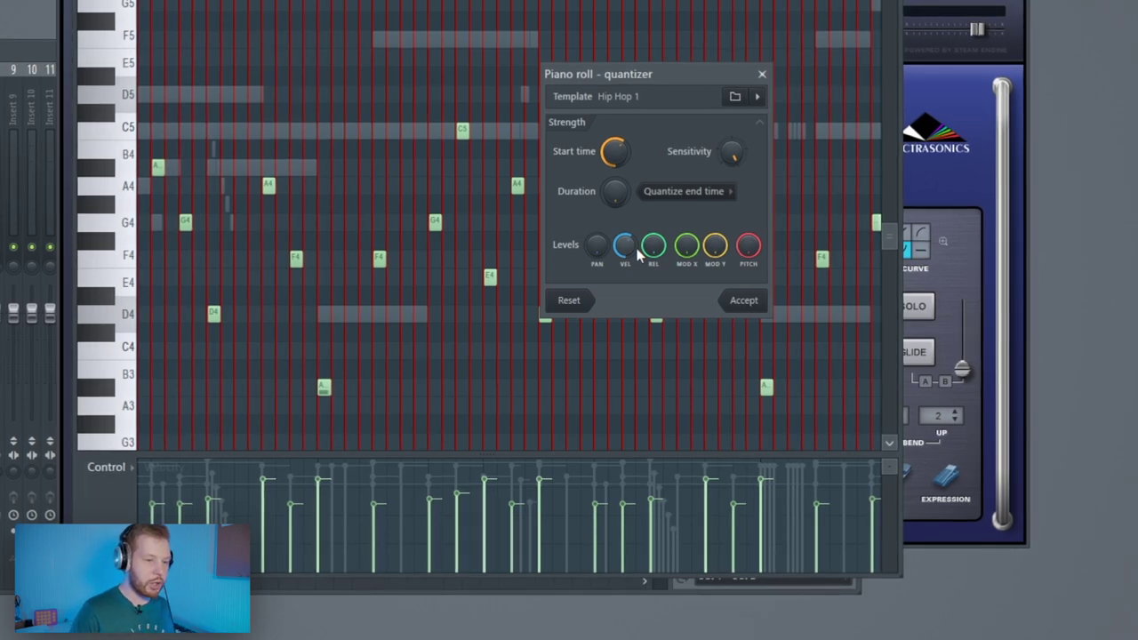
{"action": "key", "text": "space"}
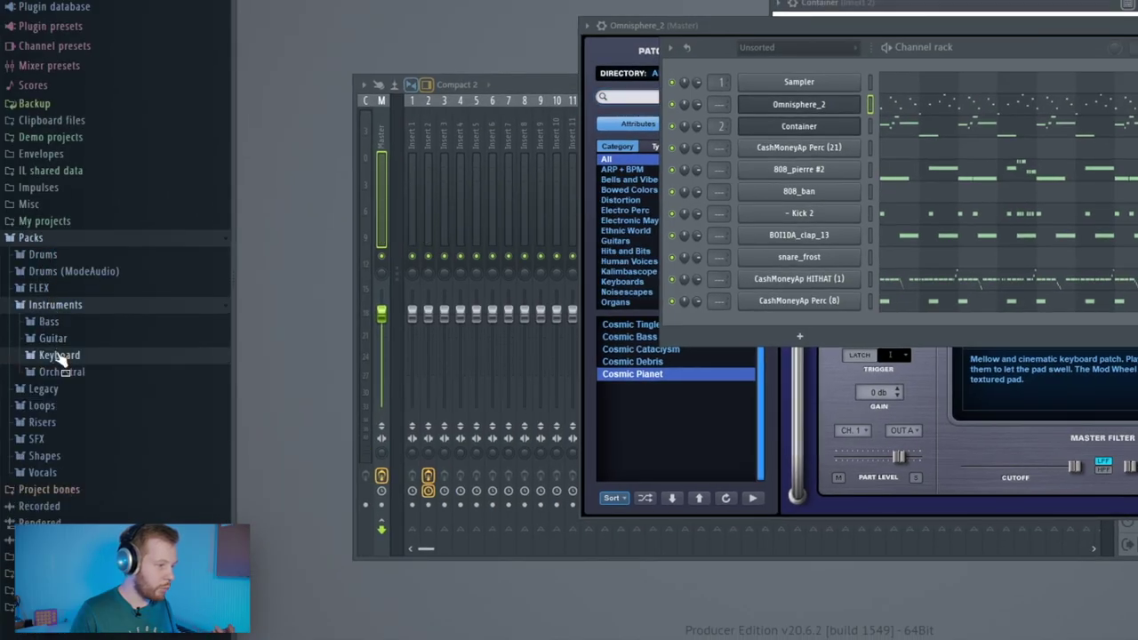
- Load the Close Grand keyboard instrument into a new channel and place a short D6 note at the start of bar 1
{"action": "left_click_drag", "start_coordinate": [796, 100], "coordinate": [799, 100]}
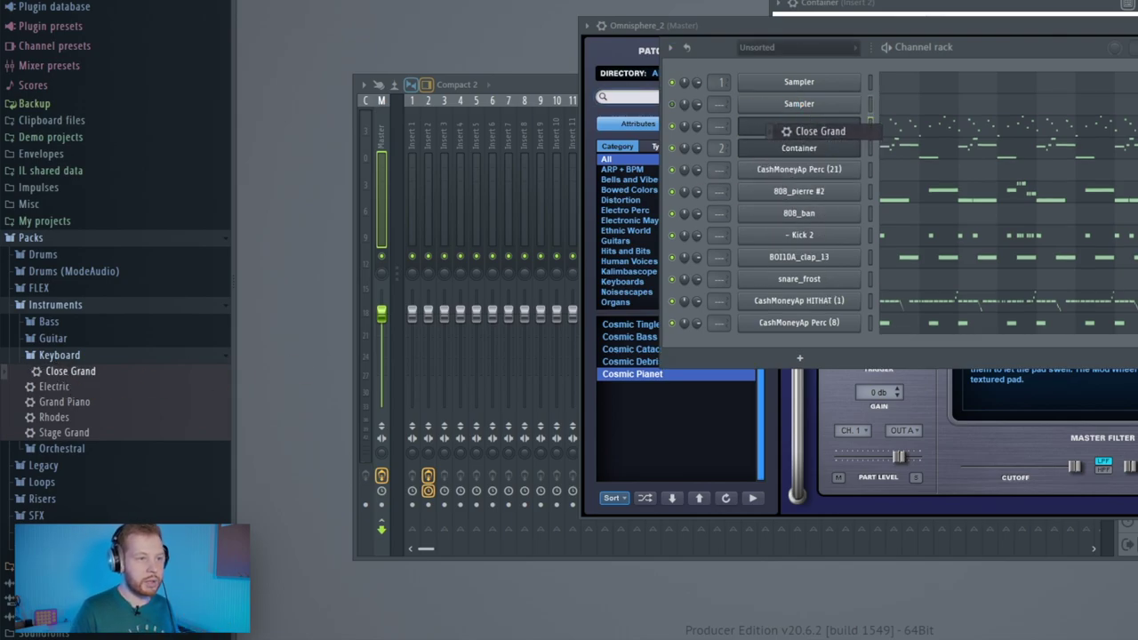
{"action": "left_click_drag", "start_coordinate": [786, 131], "coordinate": [786, 131]}
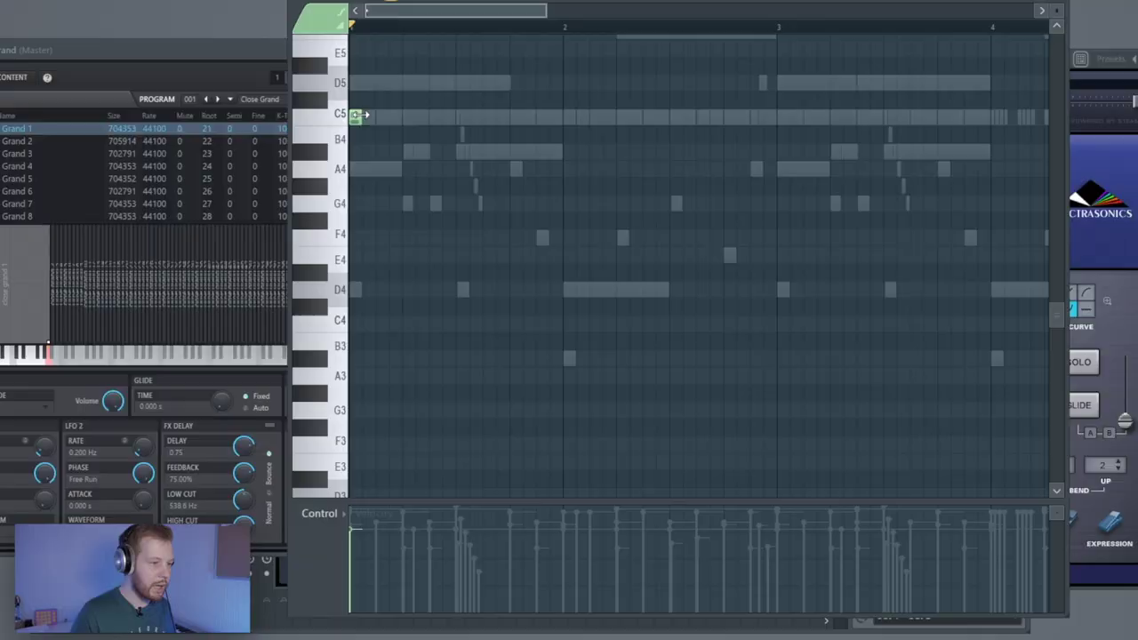
{"action": "left_click_drag", "start_coordinate": [356, 117], "coordinate": [360, 198]}
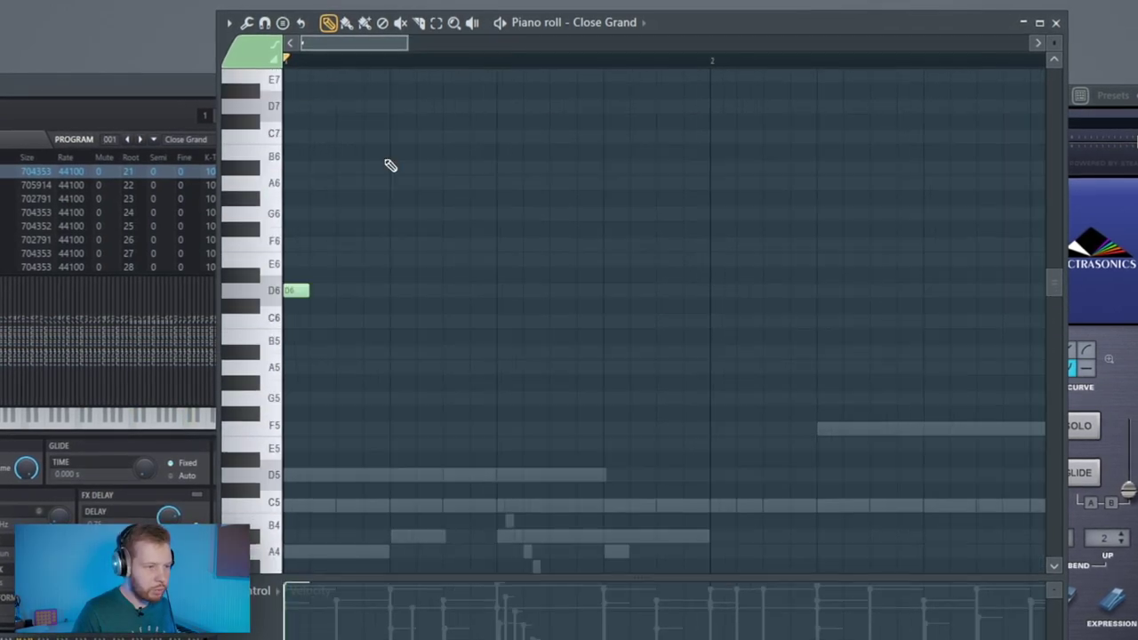
{"action": "key", "text": "space"}
{"action": "key", "text": "space"}
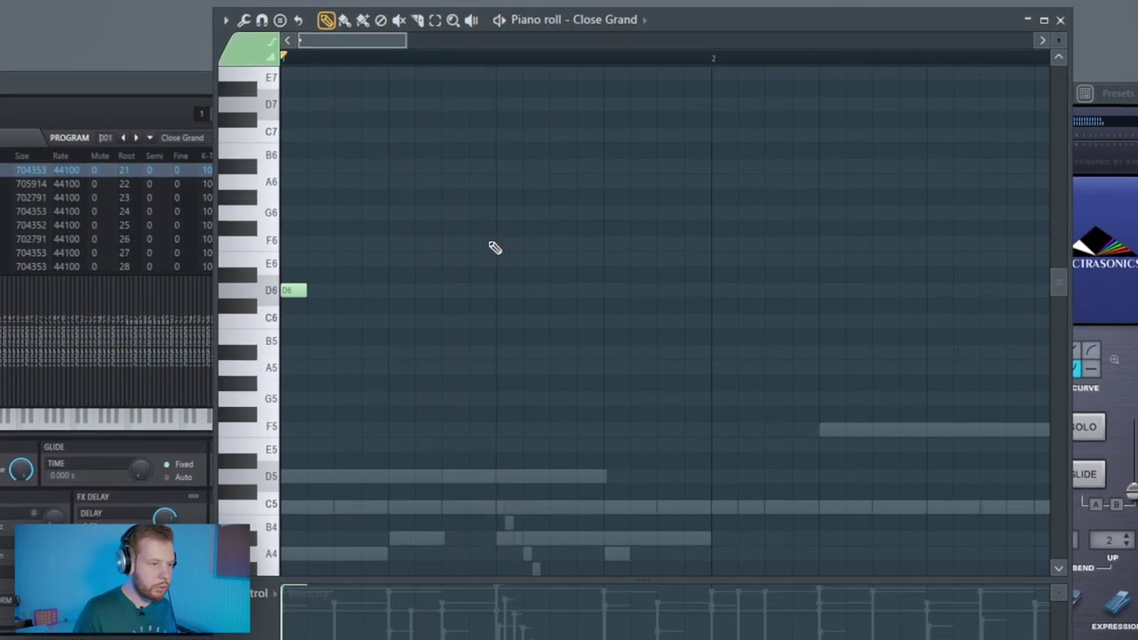
- Add an E6, F6, E6, D6, E6, F6 run in bar 1 of Close Grand, change the snap, and shorten the run's first note
{"action": "left_click", "coordinate": [503, 243]}
{"action": "left_click", "coordinate": [516, 258]}
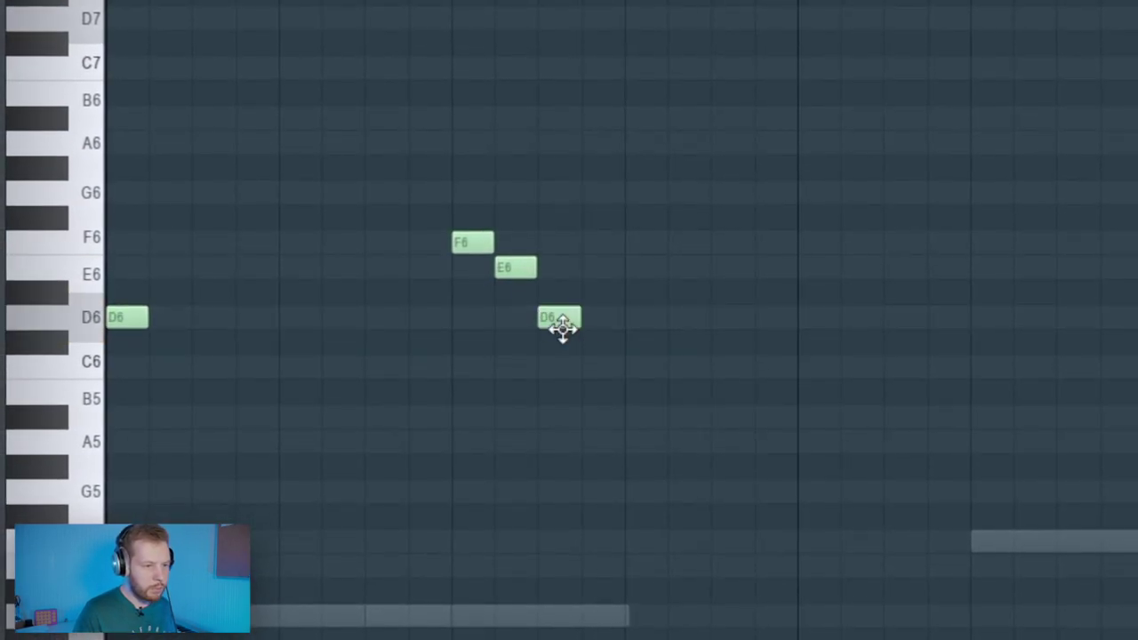
{"action": "key", "text": "space"}
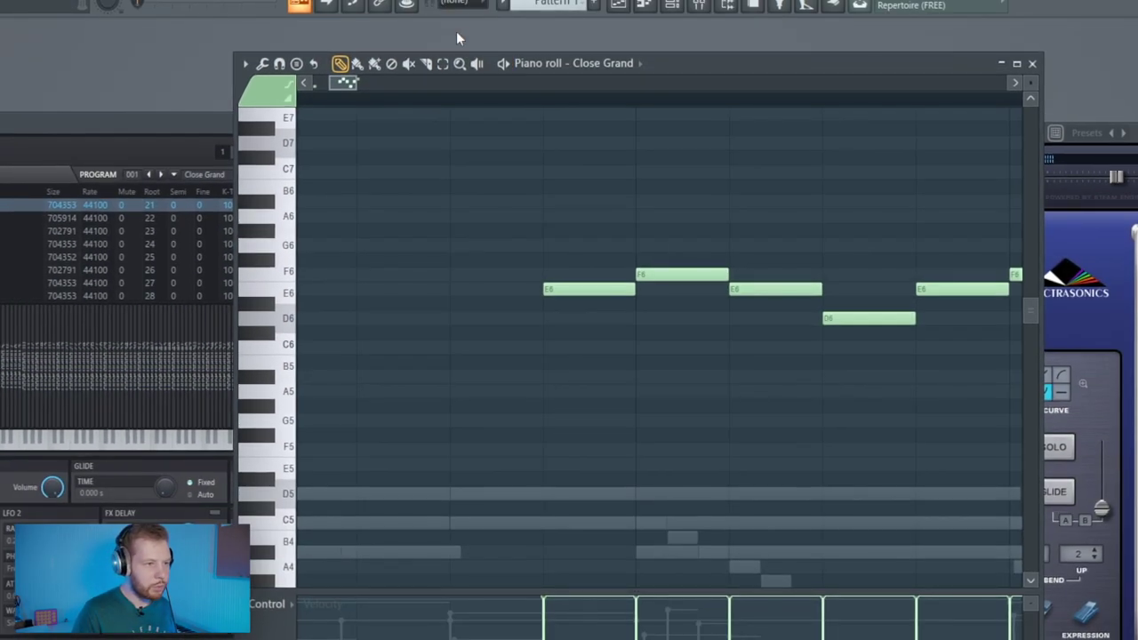
{"action": "left_click", "coordinate": [455, 2]}
{"action": "left_click", "coordinate": [463, 101]}
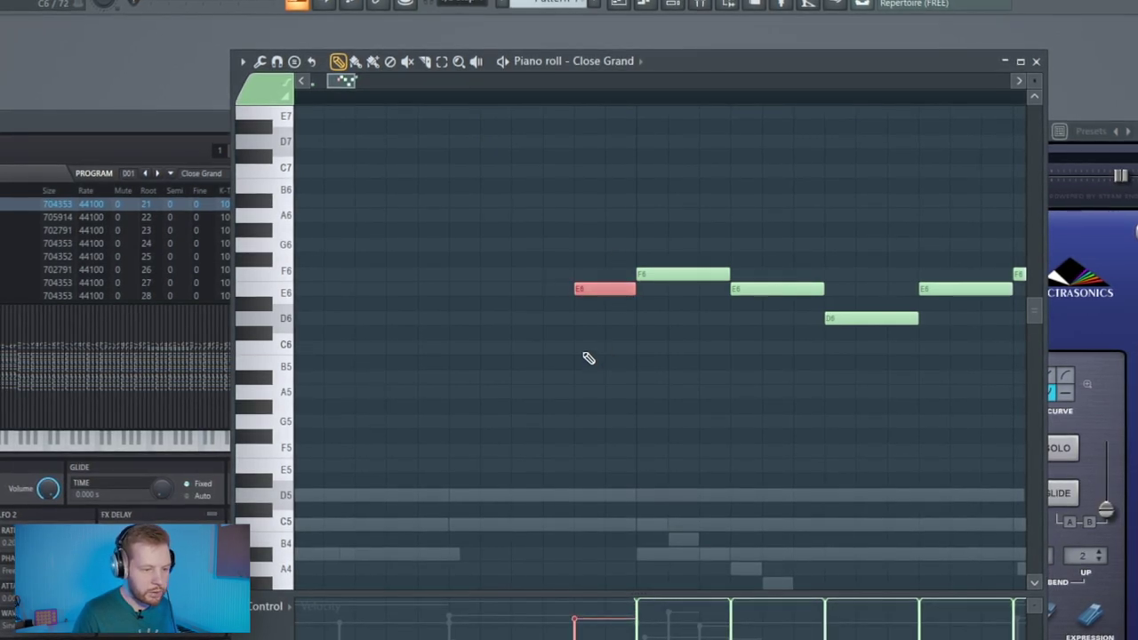
- Raise the Close Grand melody one octave and place A6, F7 and D7 notes in bar 2
{"action": "scroll", "coordinate": [371, 272], "scroll_direction": "down", "scroll_amount": 3}
{"action": "scroll", "coordinate": [371, 272], "scroll_direction": "down", "scroll_amount": 5}
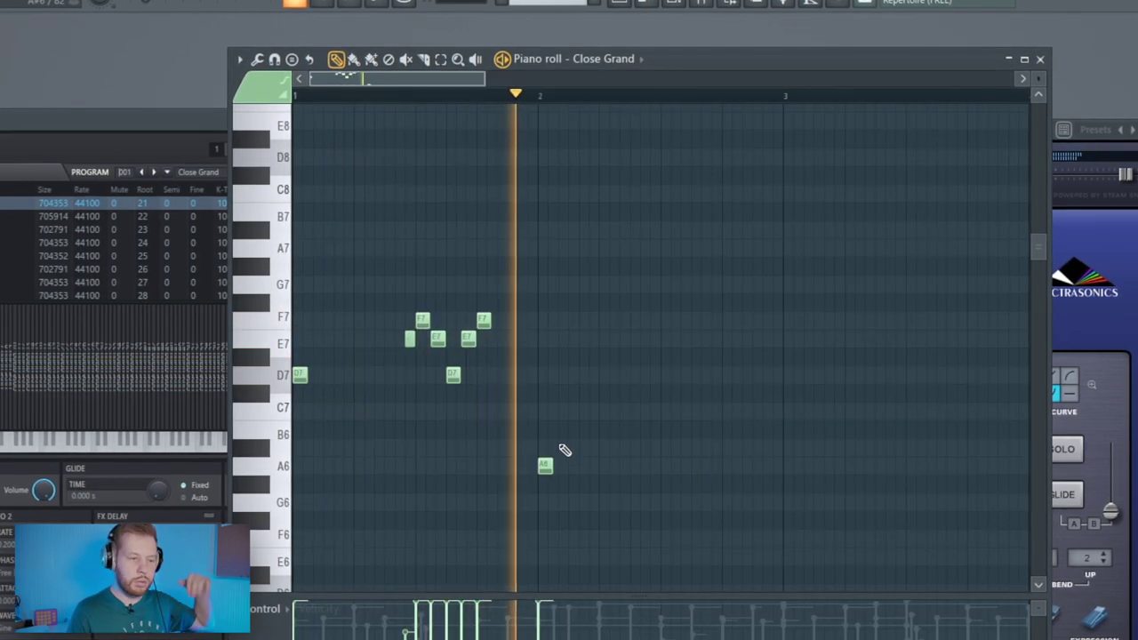
{"action": "left_click", "coordinate": [605, 319]}
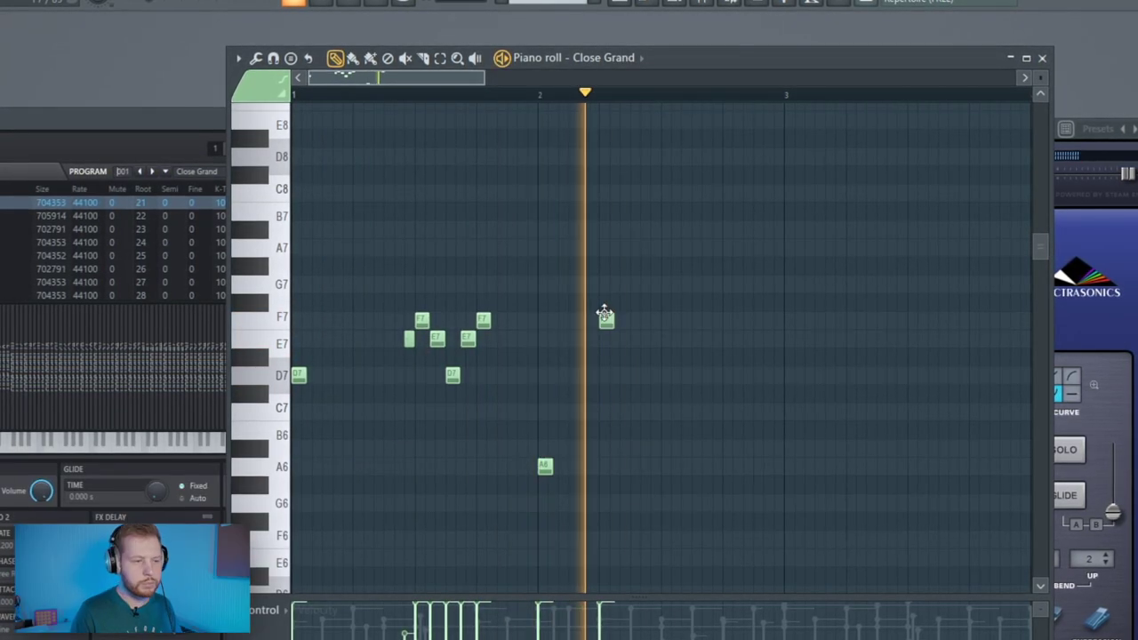
{"action": "left_click", "coordinate": [727, 375]}
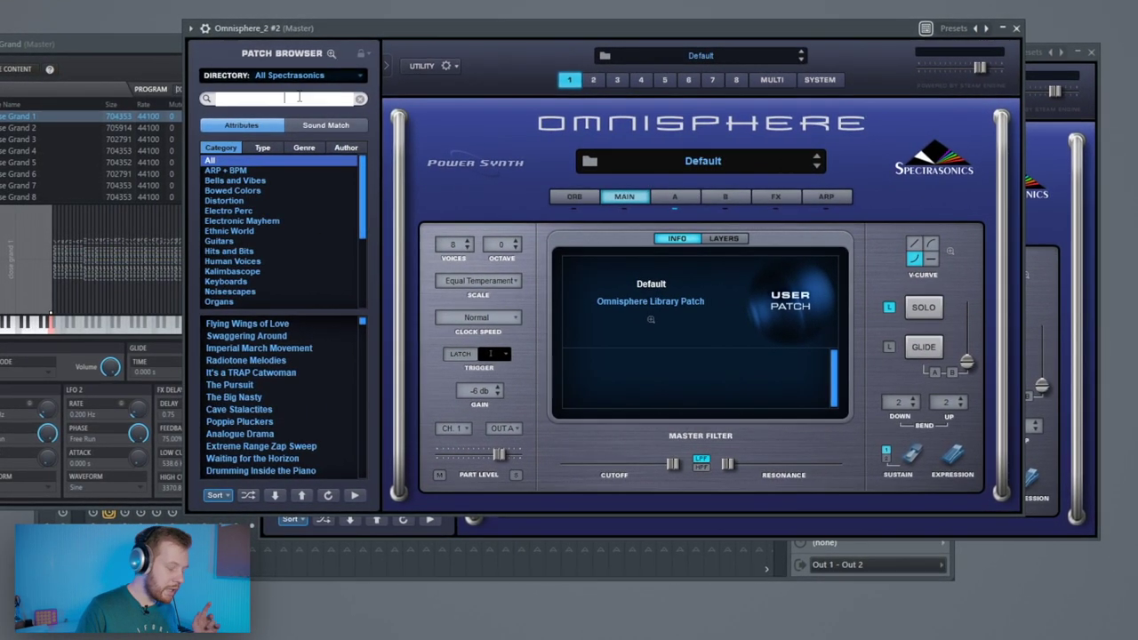
- Search the second Omnisphere's patches for "vib" and open the piano roll of its Omnisphere_2 #2 channel
{"action": "type", "text": "vib"}
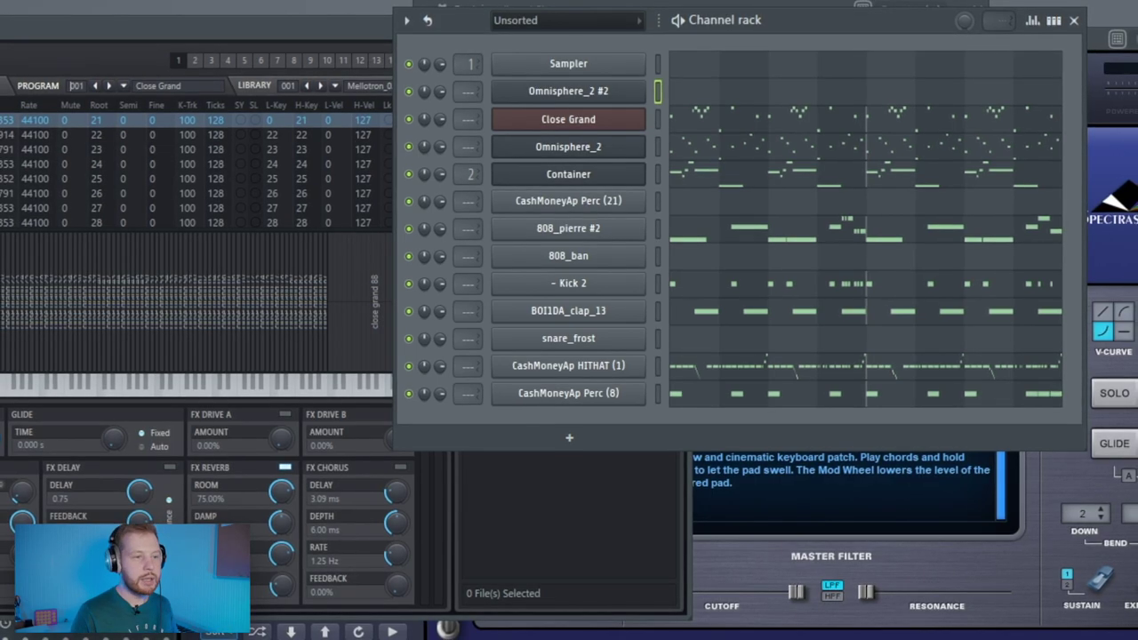
{"action": "left_click", "coordinate": [753, 104]}
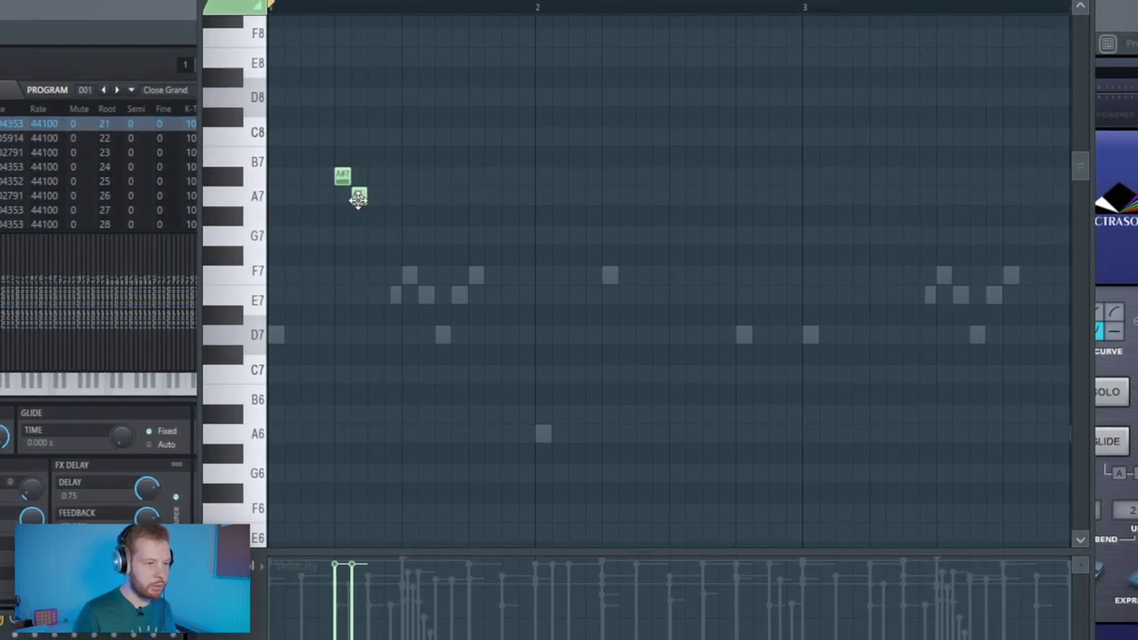
- Write A#6, A6, A#6, F6 and E6 notes in bar 1 of Omnisphere_2 #2 and A6 at the start of bar 2
{"action": "key", "text": "space"}
{"action": "scroll", "coordinate": [435, 347], "scroll_direction": "down", "scroll_amount": 3}
{"action": "key", "text": "space"}
{"action": "left_click", "coordinate": [540, 315]}
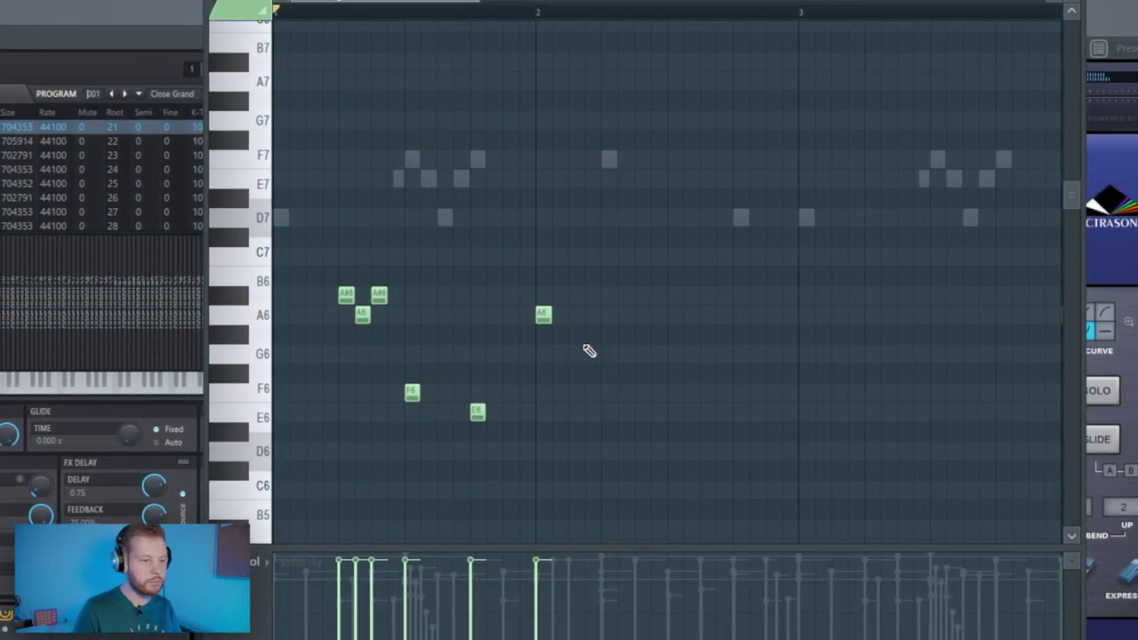
{"action": "key", "text": "space"}
- Finish bar 2 of Omnisphere_2 #2 with F6, E6, F6, E6, A#5 and A5 notes and repeat the phrase through the pattern
{"action": "left_click", "coordinate": [609, 294]}
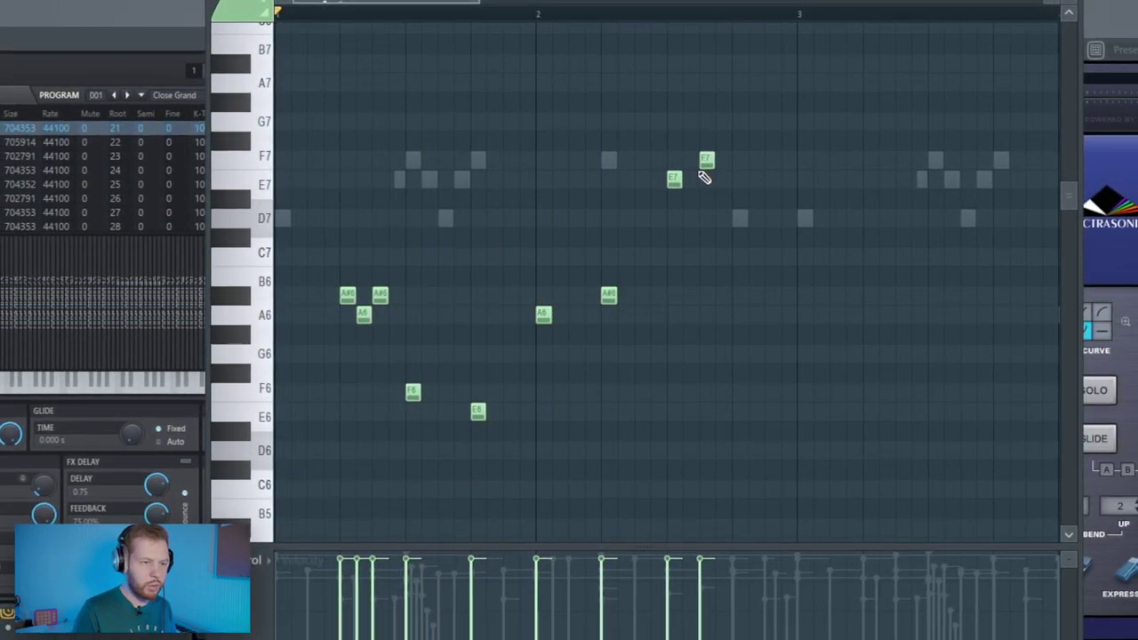
{"action": "left_click_drag", "start_coordinate": [607, 298], "coordinate": [602, 401]}
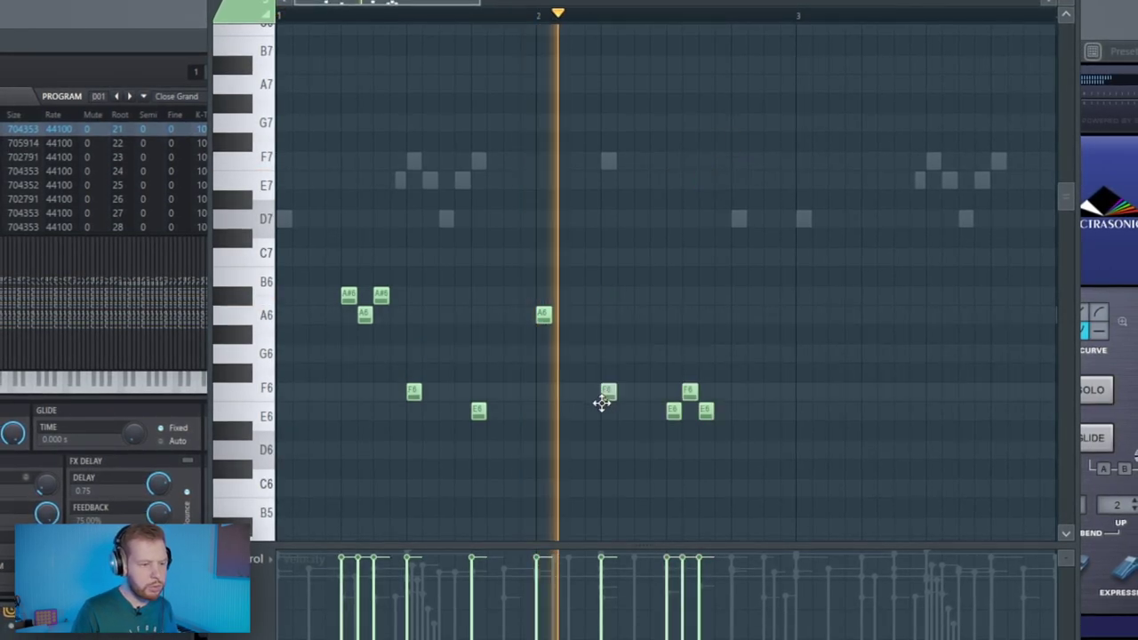
{"action": "key", "text": "space"}
{"action": "scroll", "coordinate": [745, 440], "scroll_direction": "down", "scroll_amount": 3}
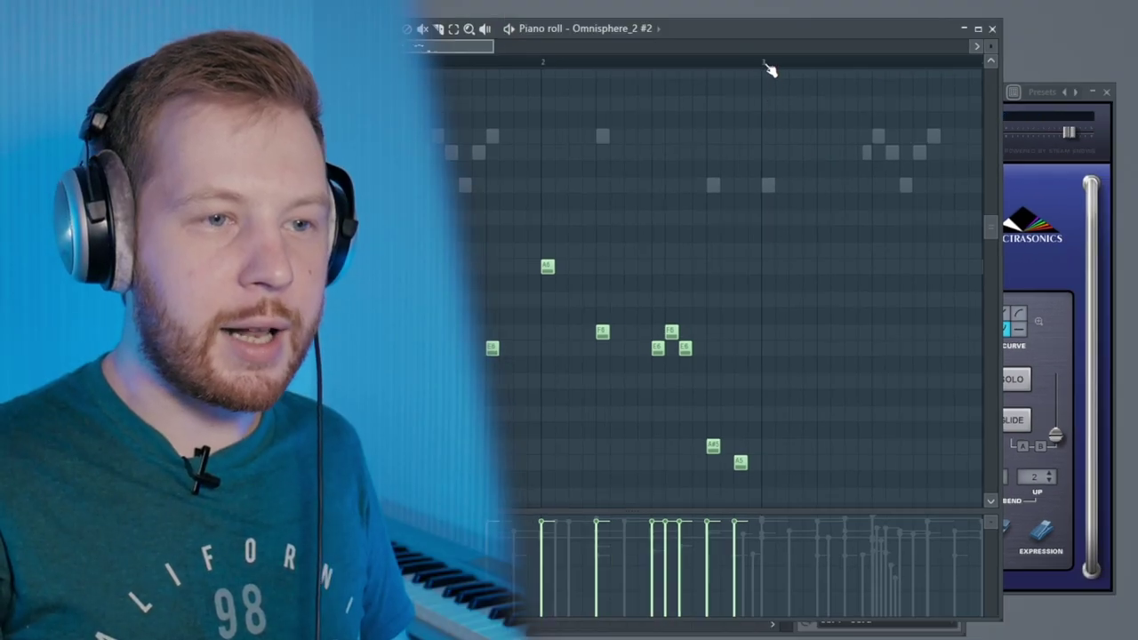
{"action": "key", "text": "ctrl+a"}
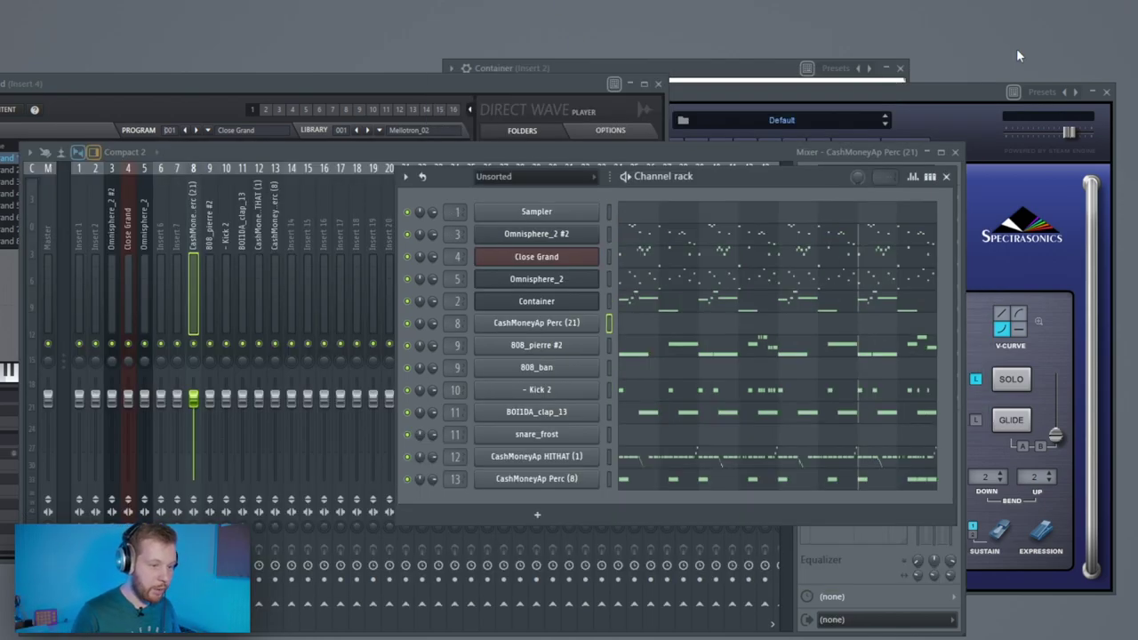
- Insert Fruity Delay 3 on the CashMoneyAp Perc (21) mixer track and load its Ping pong preset
{"action": "left_click", "coordinate": [634, 332]}
{"action": "key", "text": "space"}
{"action": "left_click", "coordinate": [195, 240]}
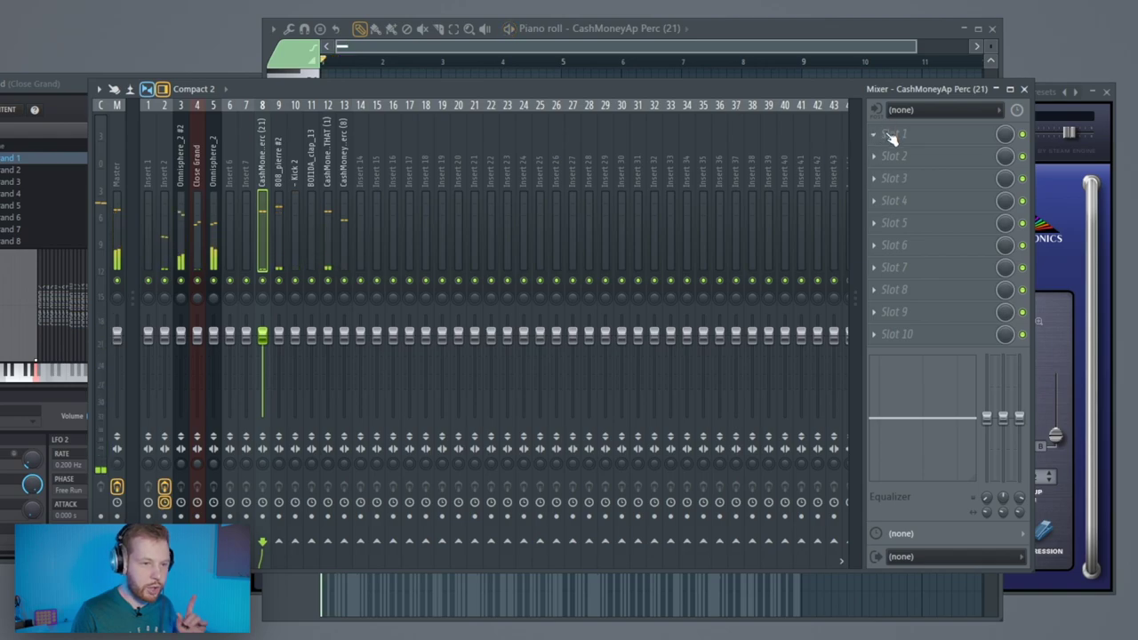
{"action": "left_click", "coordinate": [892, 138]}
{"action": "mouse_move", "coordinate": [894, 153]}
{"action": "left_click", "coordinate": [459, 82]}
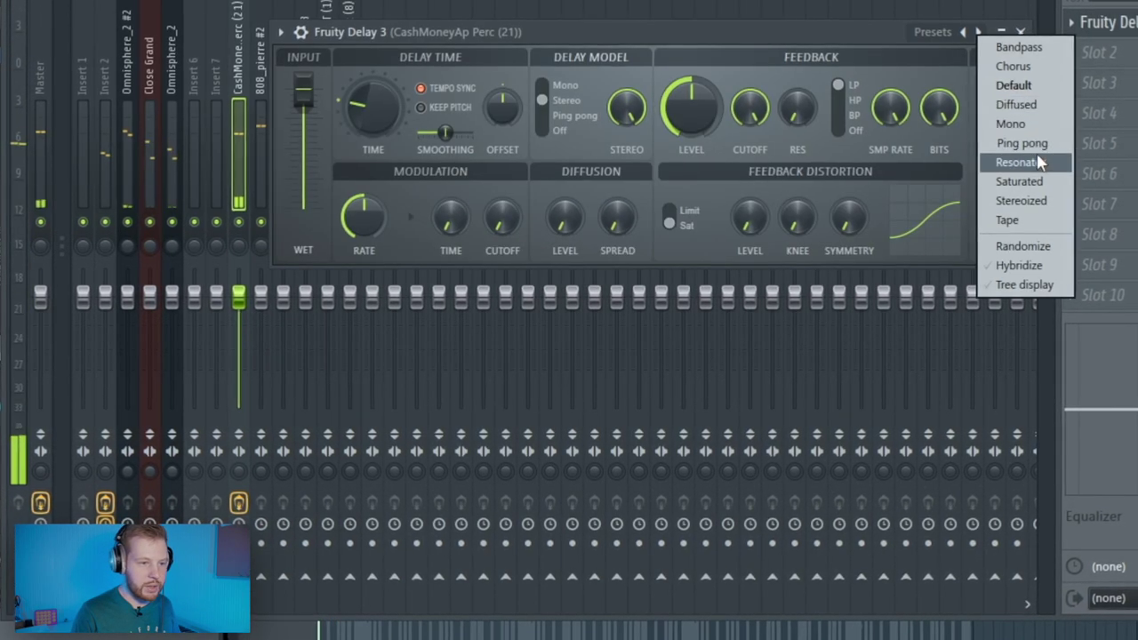
{"action": "left_click", "coordinate": [1024, 143]}
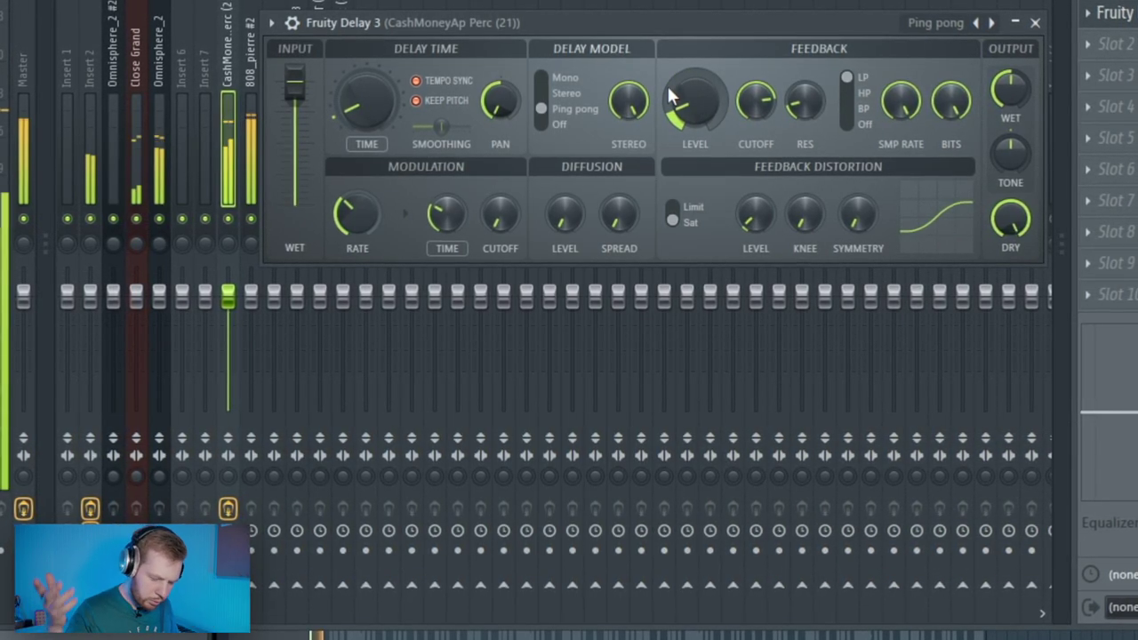
- Pan the CashMoneyAp Perc (21) mixer track slightly left and play the beat back
{"action": "key", "text": "space"}
{"action": "left_click_drag", "start_coordinate": [228, 244], "coordinate": [228, 248]}
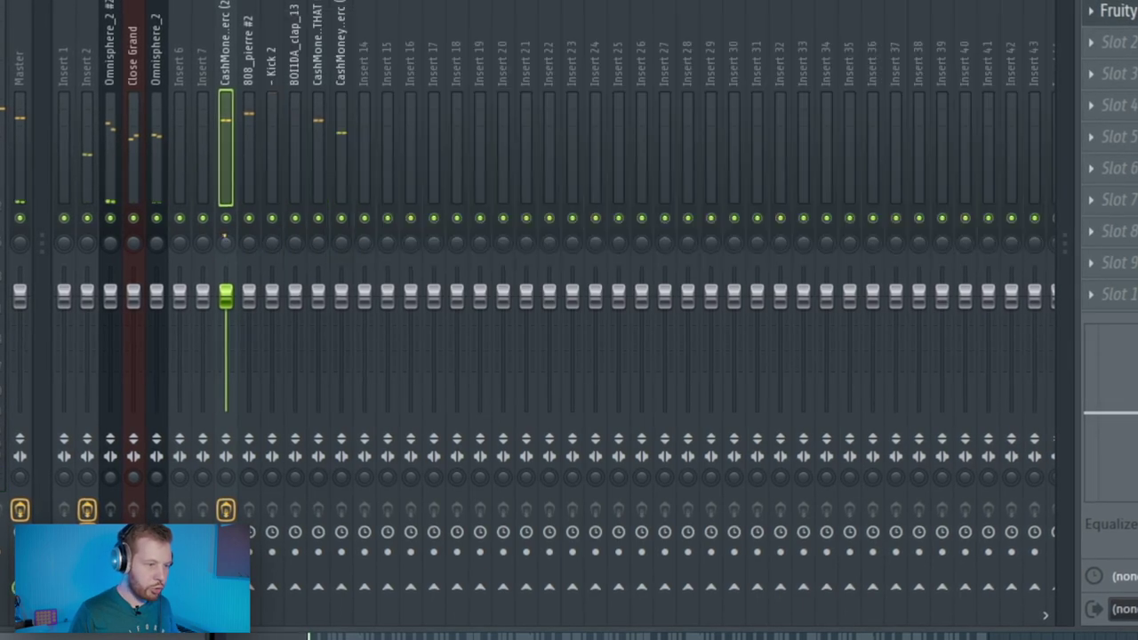
{"action": "key", "text": "space"}
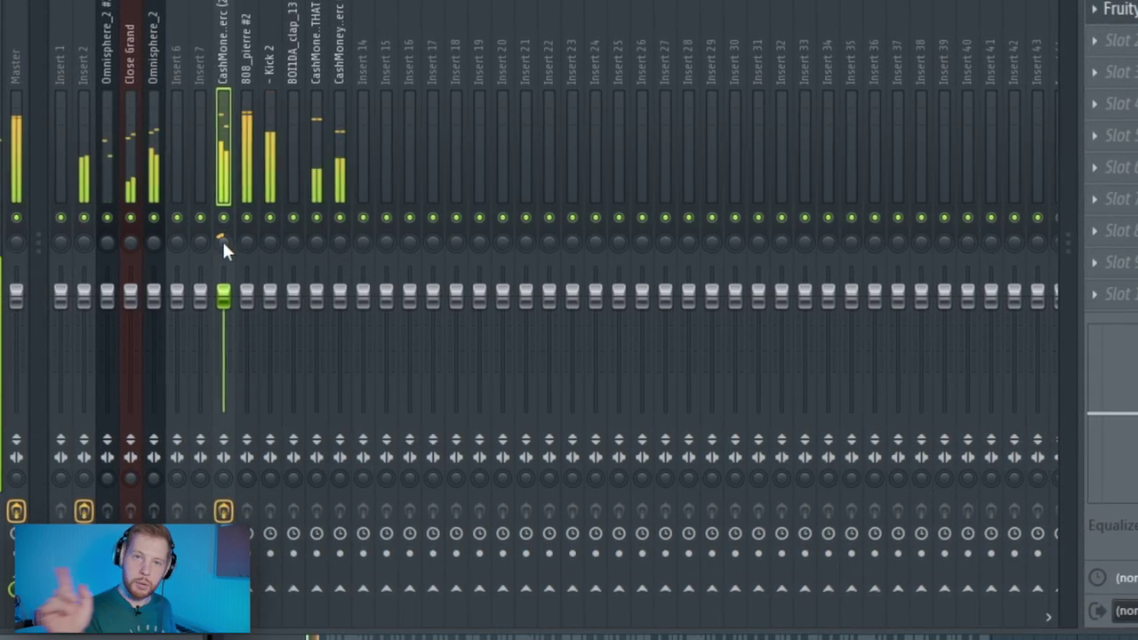
- Add Fruity Reeverb 2 to the CashMoneyAp Perc (21) track with the Drum Room preset
{"action": "key", "text": "space"}
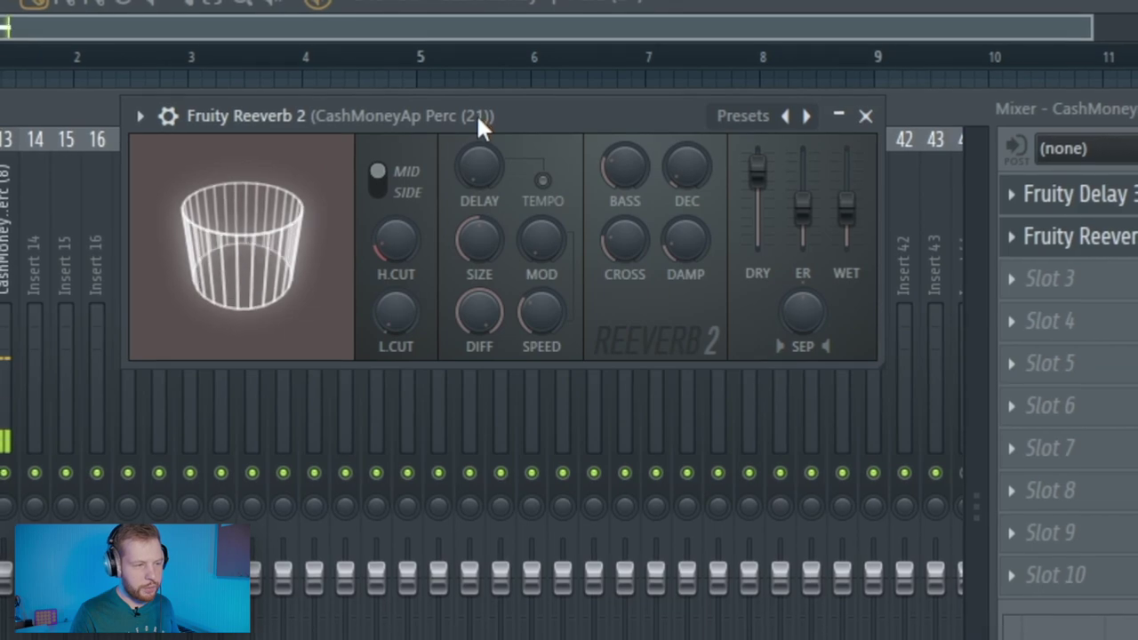
{"action": "left_click", "coordinate": [828, 195]}
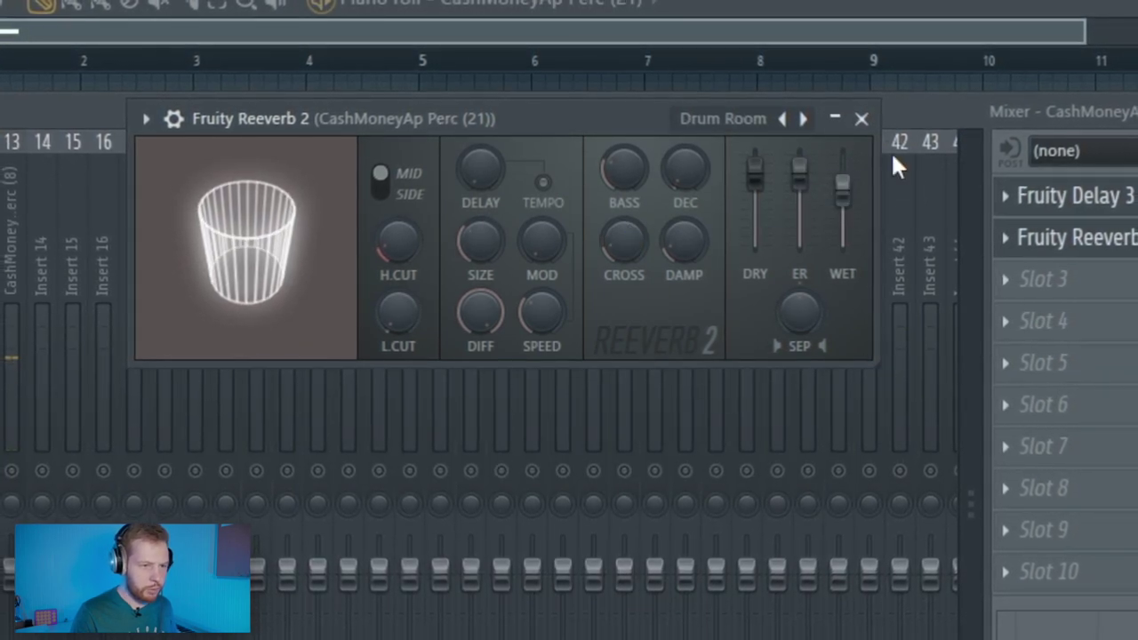
{"action": "left_click", "coordinate": [863, 117]}
- Add Fruity parametric EQ 2 with the 20Hz + 18kHz cut preset and raise its low cut to just below 100 Hz
{"action": "left_click", "coordinate": [1031, 290]}
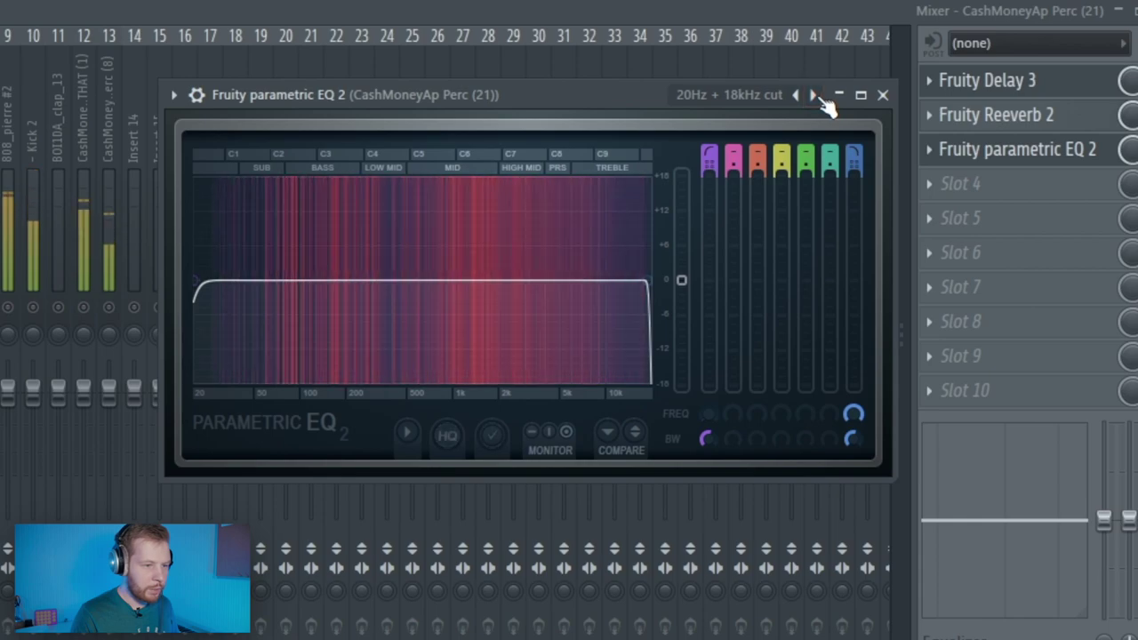
{"action": "mouse_move", "coordinate": [691, 425]}
{"action": "left_mouse_down"}
{"action": "mouse_move", "coordinate": [707, 408]}
{"action": "mouse_move", "coordinate": [700, 415]}
{"action": "left_mouse_up"}
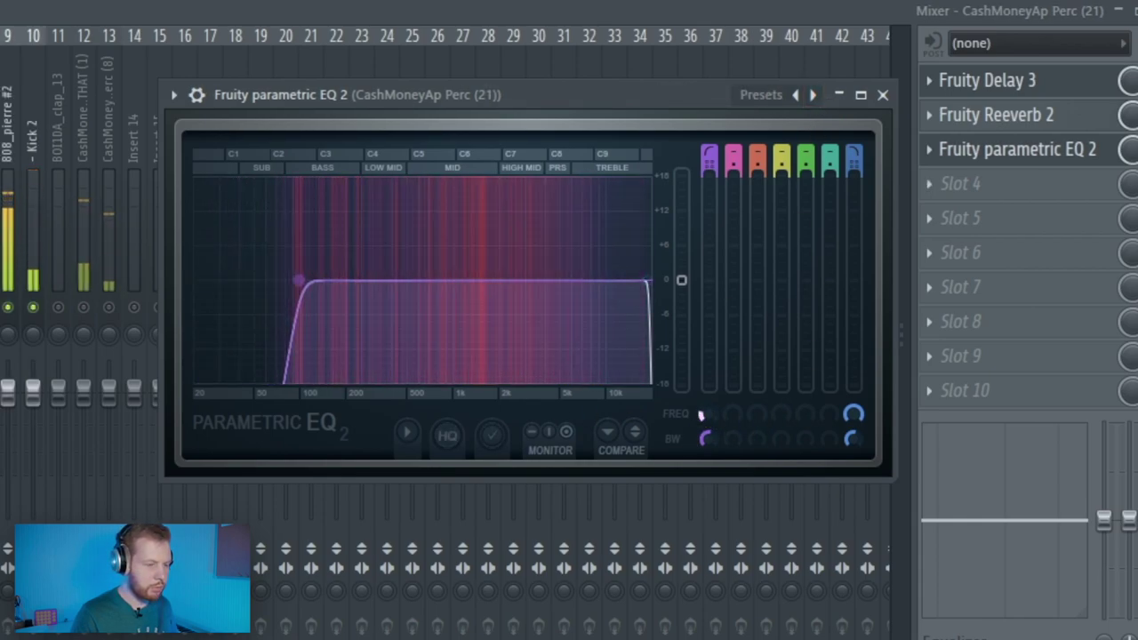
{"action": "key", "text": "Escape"}
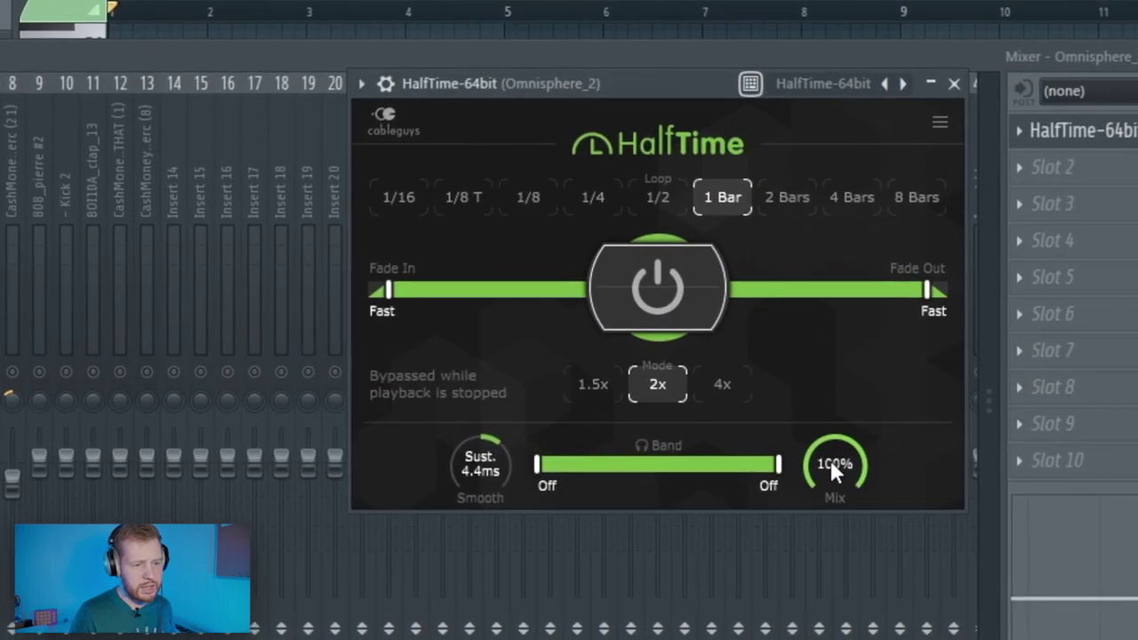
- Lower the HalfTime mix on the Omnisphere_2 mixer track to 16%
{"action": "left_click_drag", "start_coordinate": [339, 364], "coordinate": [339, 409]}
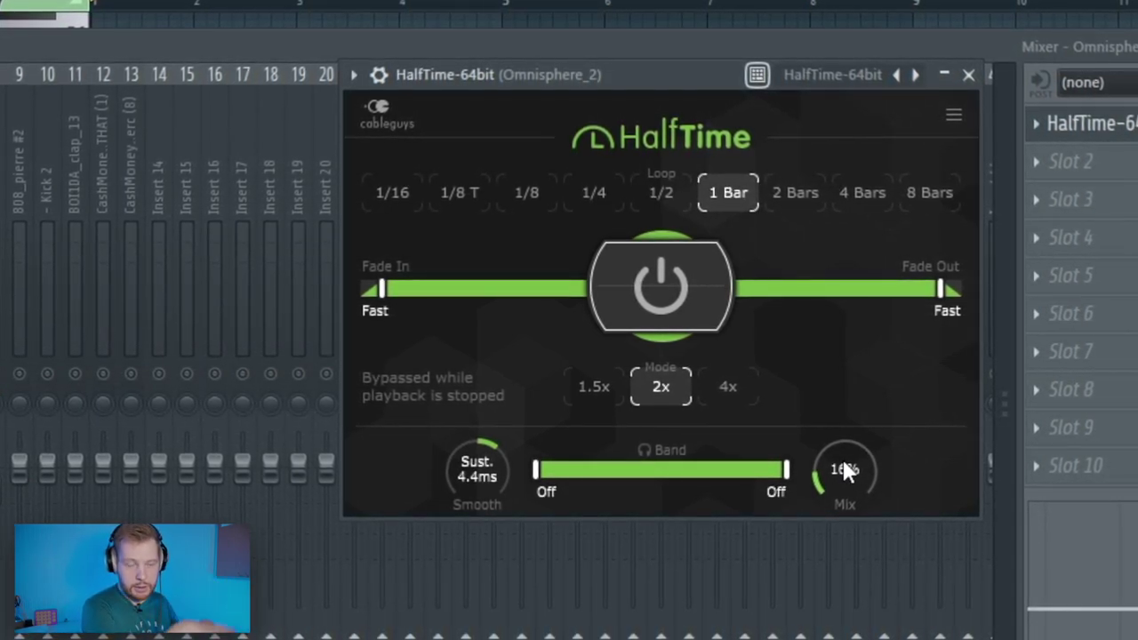
- Settle the HalfTime mix at 16% and add RC-20 Retro Color to the Omnisphere_2 track with its Noise module off
{"action": "mouse_move", "coordinate": [845, 464]}
{"action": "left_mouse_down"}
{"action": "mouse_move", "coordinate": [844, 411]}
{"action": "mouse_move", "coordinate": [845, 469]}
{"action": "left_mouse_up"}
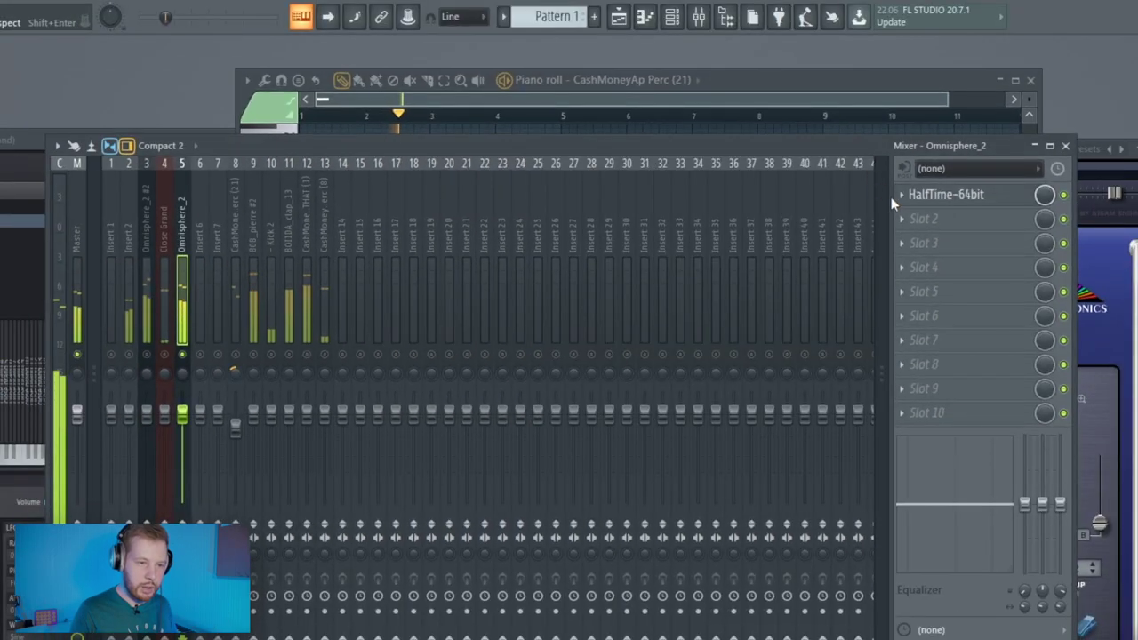
{"action": "left_click", "coordinate": [1055, 154]}
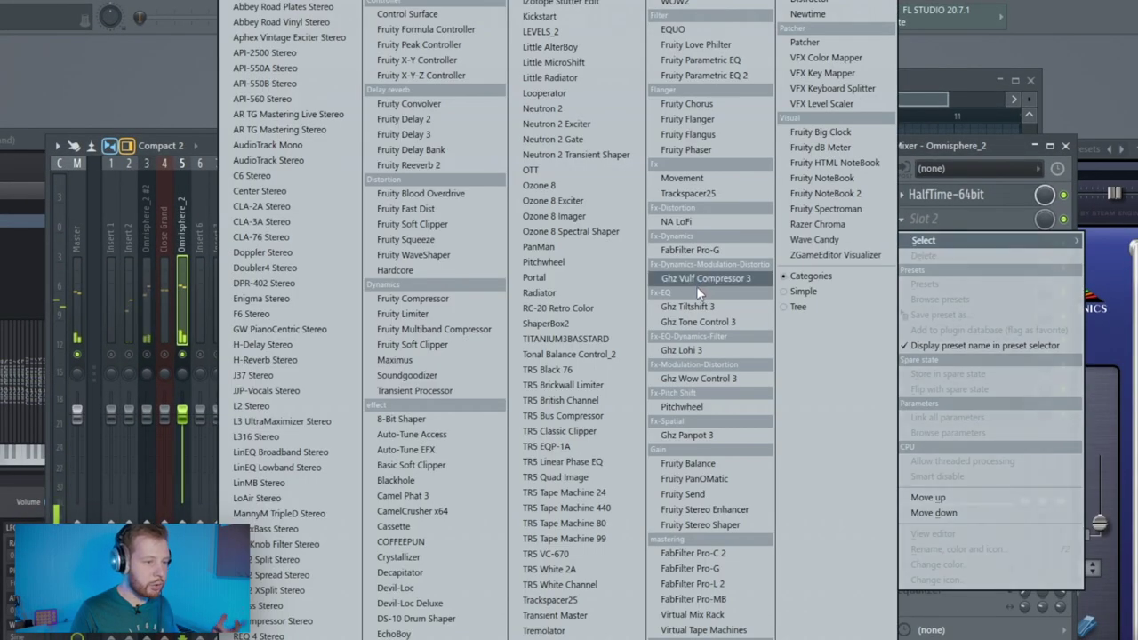
{"action": "left_click", "coordinate": [620, 311]}
{"action": "left_click", "coordinate": [389, 414]}
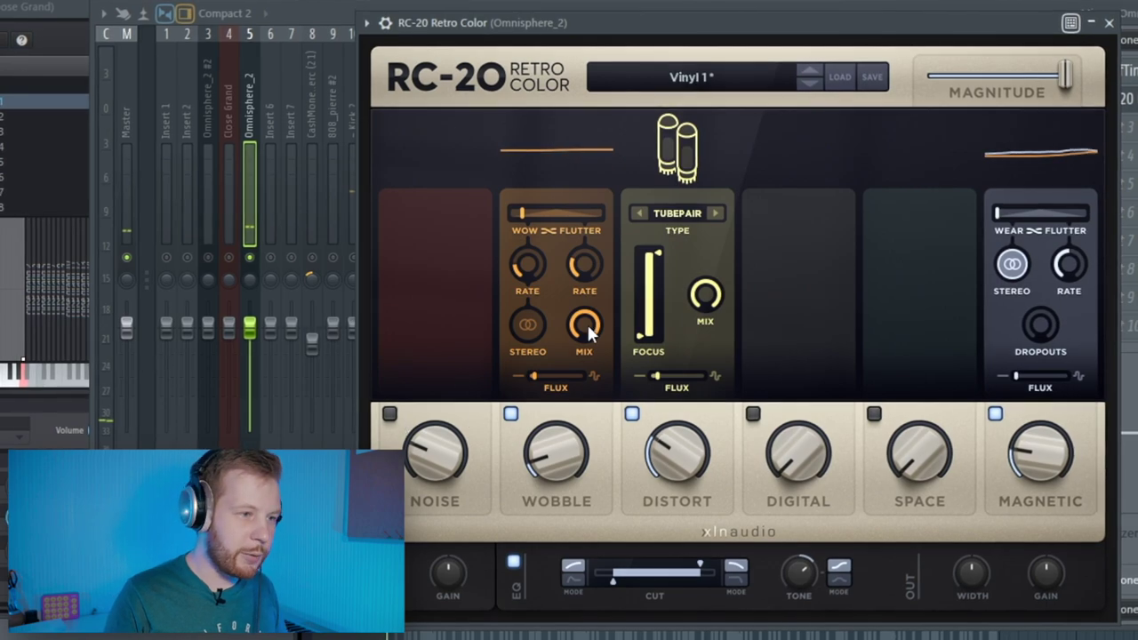
- Enable RC-20's Digital module on Omnisphere_2, turn up its amount and adjust its Smooth setting
{"action": "left_click_drag", "start_coordinate": [681, 19], "coordinate": [653, 33]}
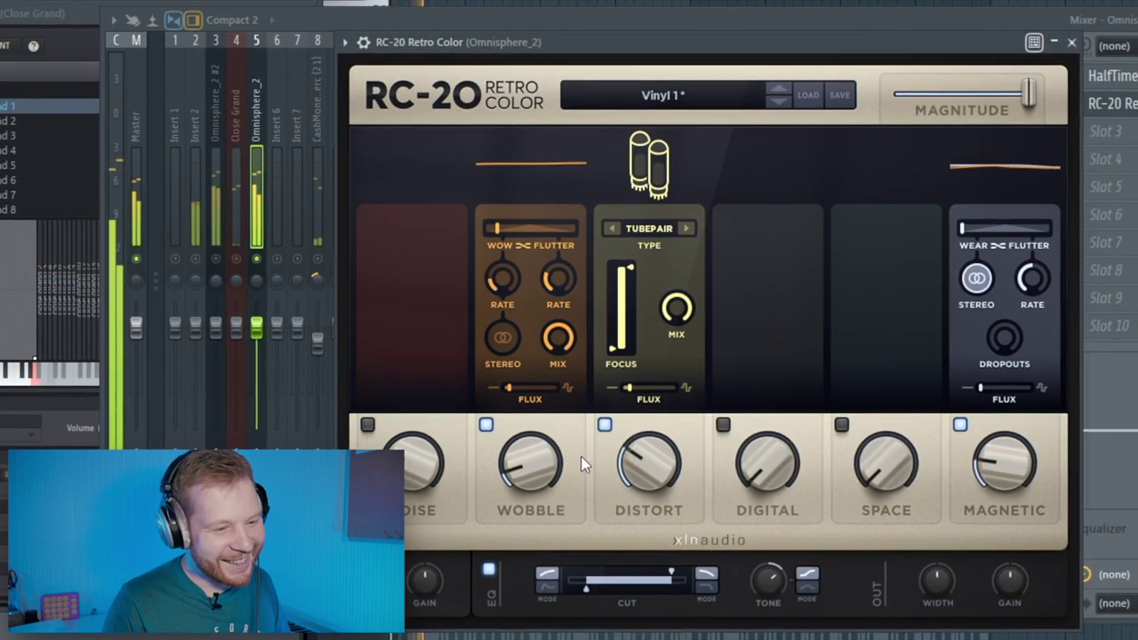
{"action": "left_click_drag", "start_coordinate": [766, 462], "coordinate": [771, 502]}
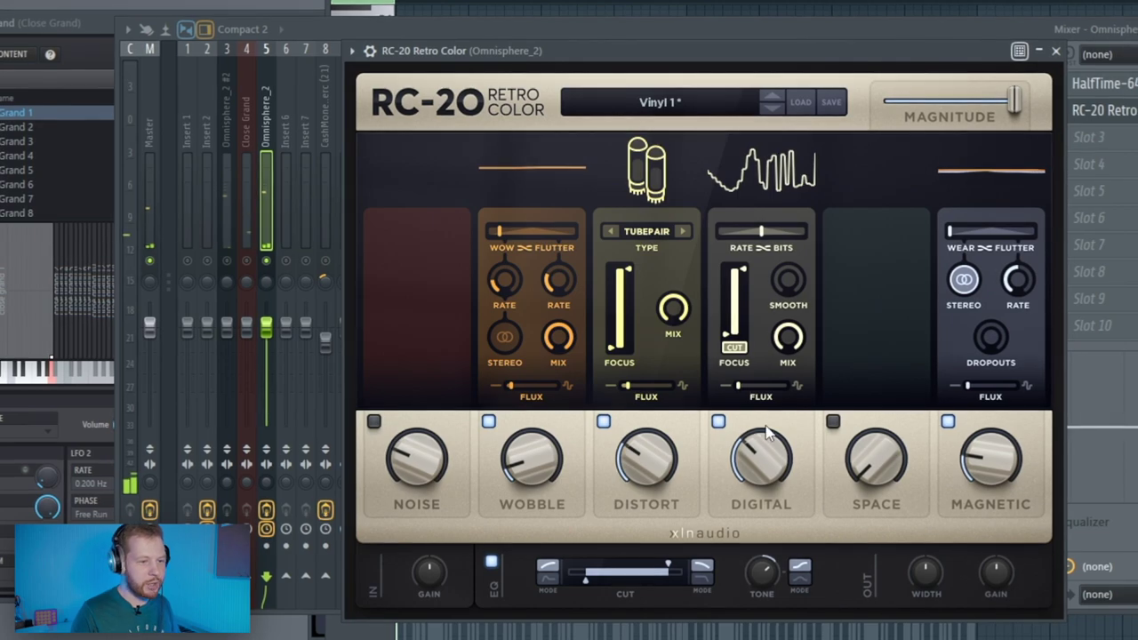
{"action": "left_click_drag", "start_coordinate": [788, 280], "coordinate": [806, 326]}
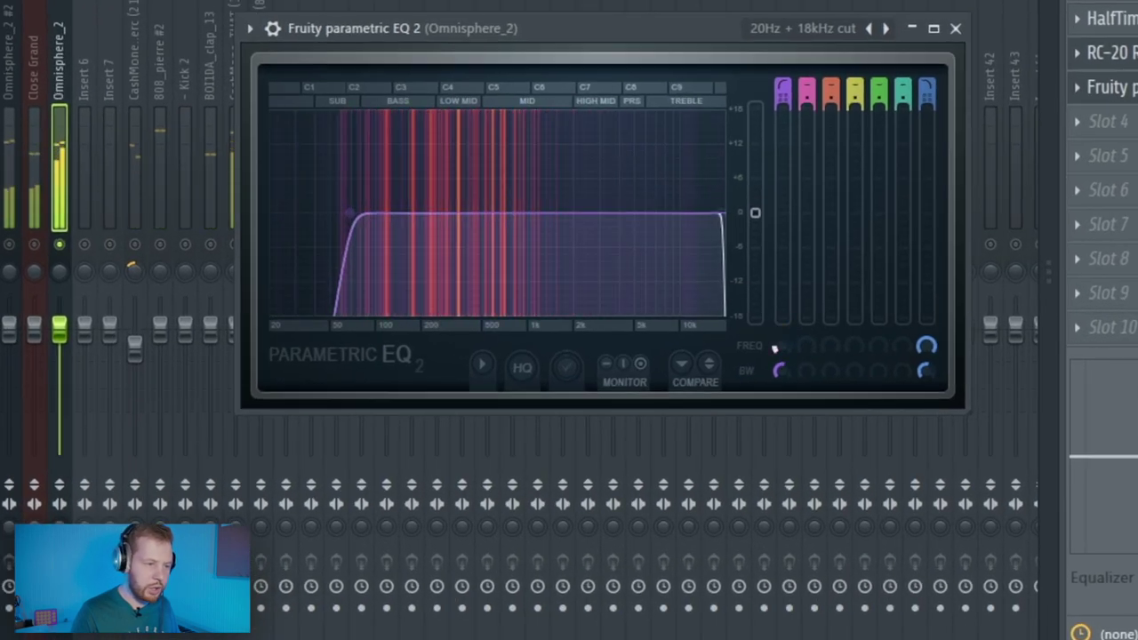
- Adjust the low and high cut frequencies of Omnisphere_2's Fruity parametric EQ 2 and increase RC-20's output width
{"action": "left_click_drag", "start_coordinate": [778, 348], "coordinate": [778, 335]}
{"action": "left_click_drag", "start_coordinate": [925, 347], "coordinate": [926, 366]}
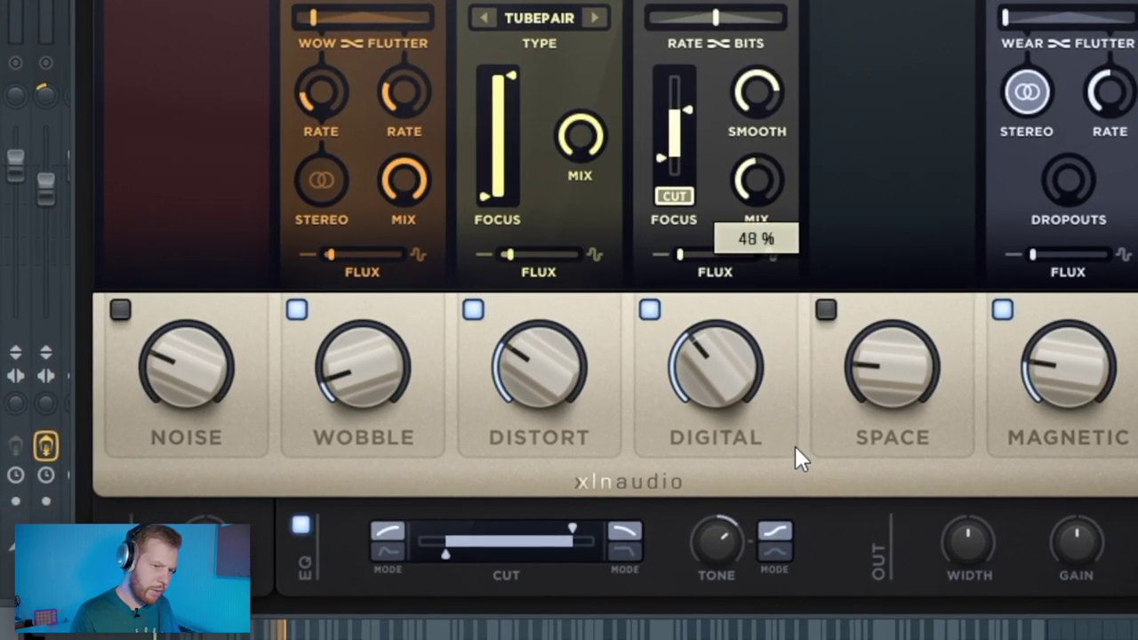
{"action": "left_click_drag", "start_coordinate": [795, 446], "coordinate": [744, 337]}
{"action": "left_click_drag", "start_coordinate": [968, 543], "coordinate": [975, 478]}
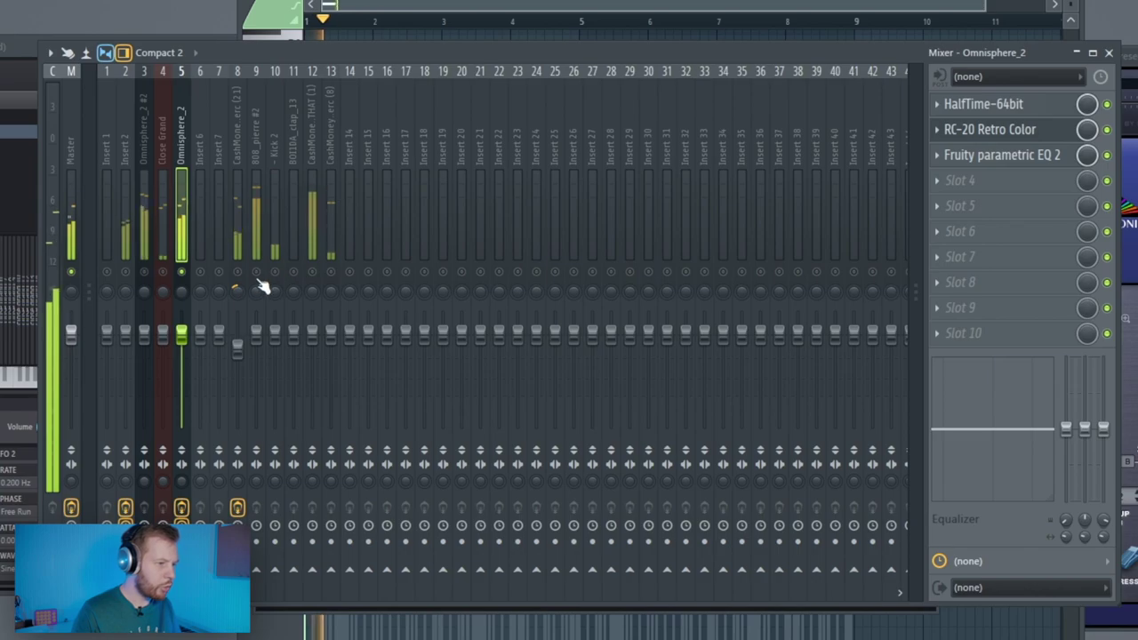
- Add RC-20 Retro Color to the Close Grand track with the Noise module off and Wobble at 4%
{"action": "left_click", "coordinate": [158, 181]}
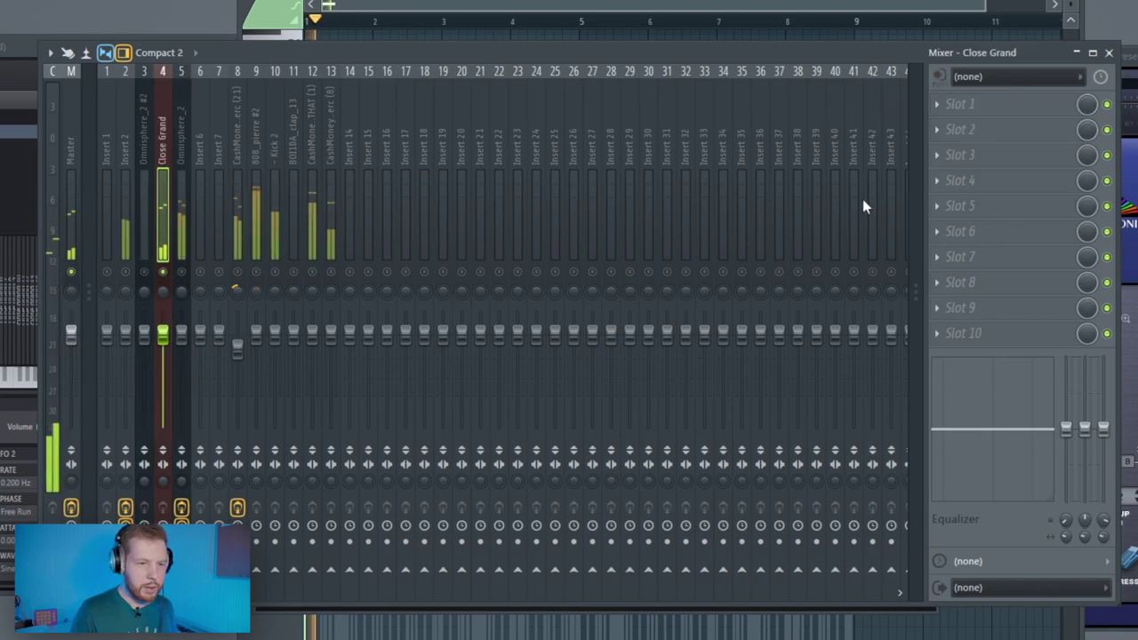
{"action": "left_click", "coordinate": [948, 105]}
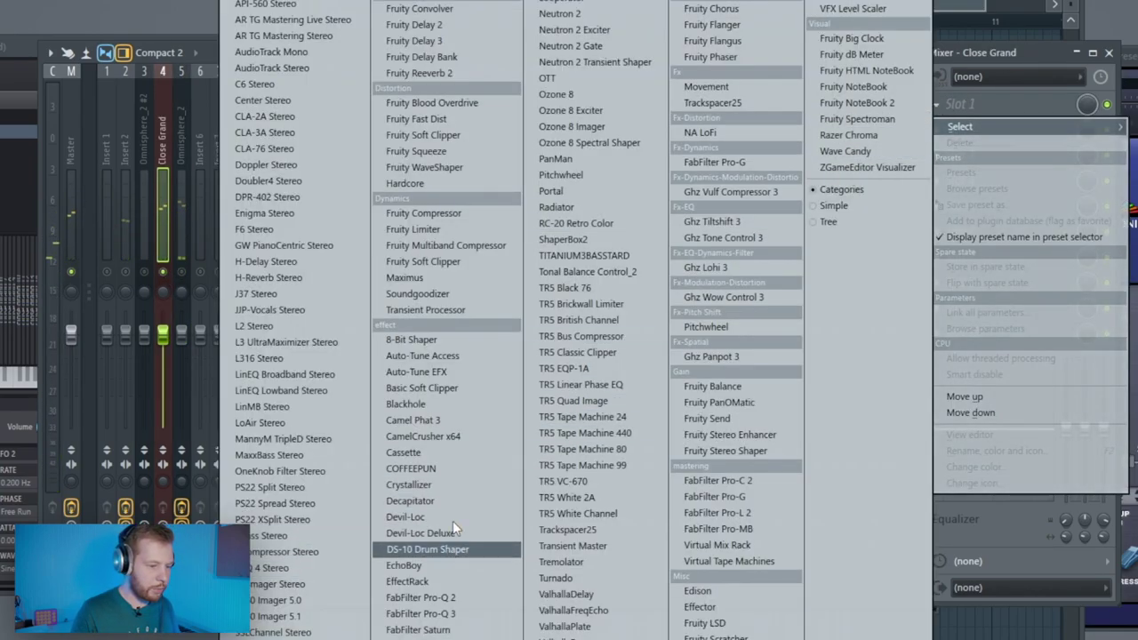
{"action": "left_click", "coordinate": [576, 223]}
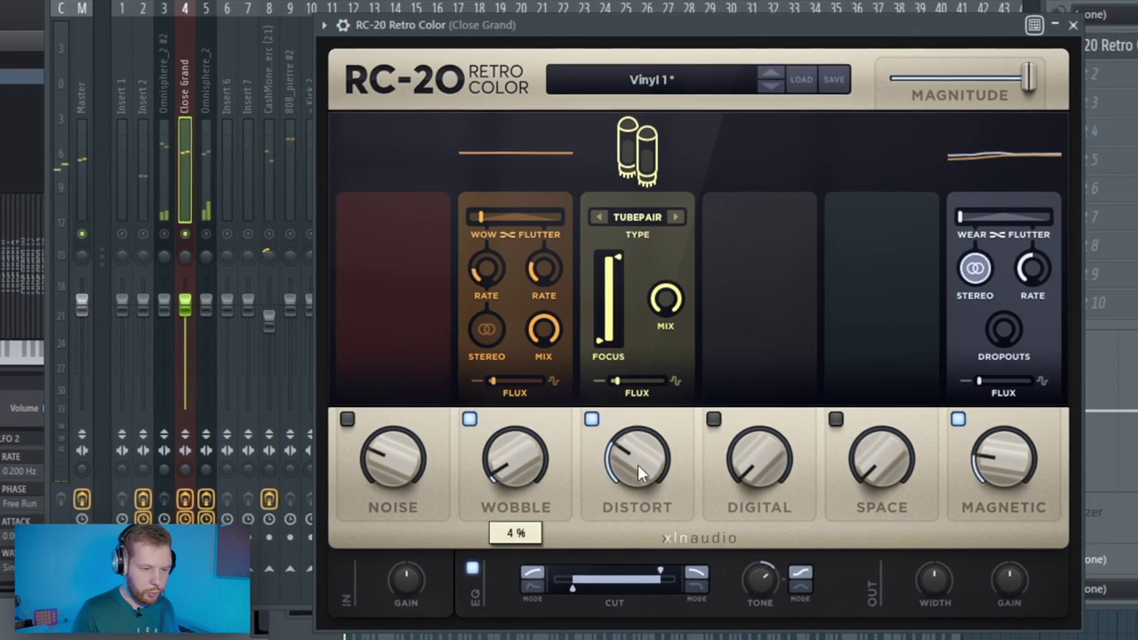
- On Close Grand's RC-20, set Space to 41% with a shorter decay, and set the tone to 9.6 dB with a raised low cut
{"action": "left_click_drag", "start_coordinate": [882, 458], "coordinate": [894, 264]}
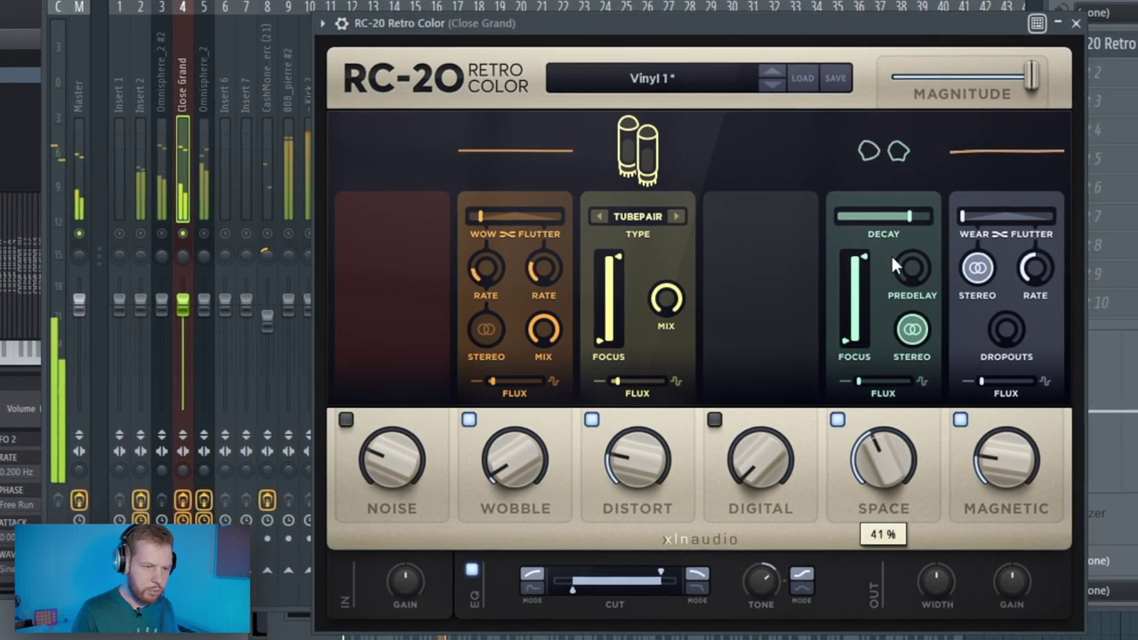
{"action": "left_click_drag", "start_coordinate": [908, 217], "coordinate": [896, 216]}
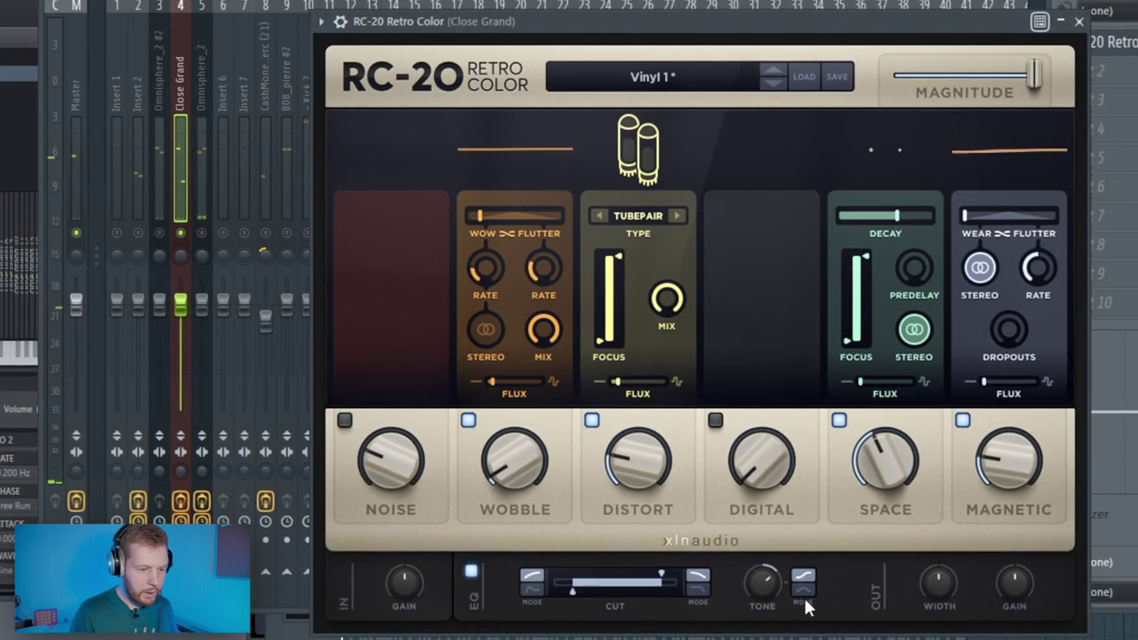
{"action": "left_click_drag", "start_coordinate": [762, 582], "coordinate": [769, 622]}
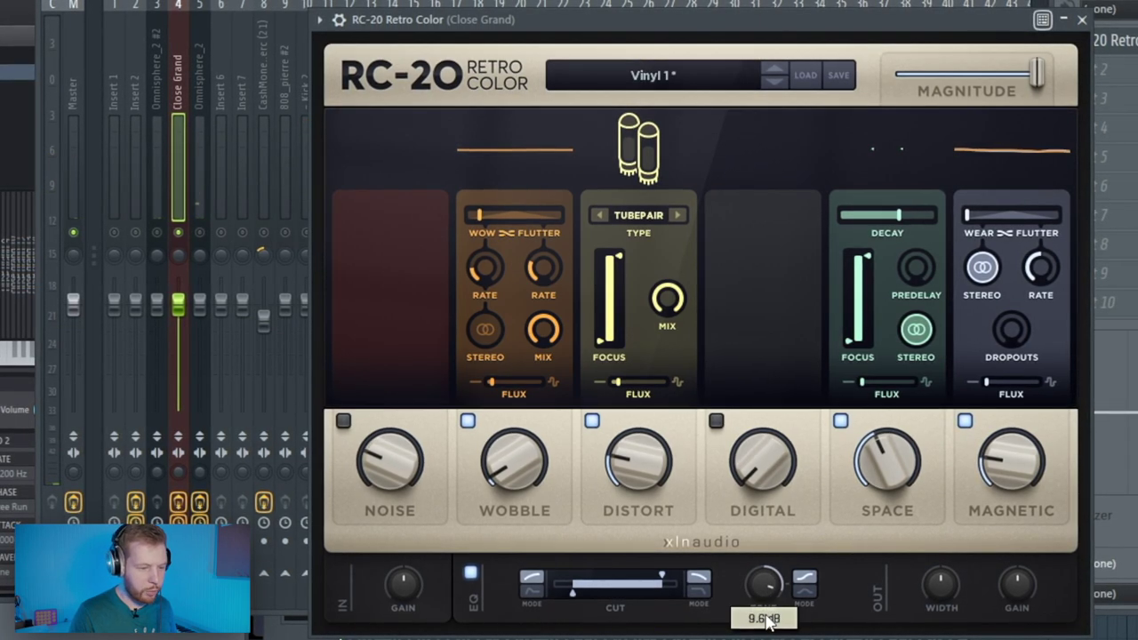
{"action": "left_click_drag", "start_coordinate": [574, 588], "coordinate": [627, 587]}
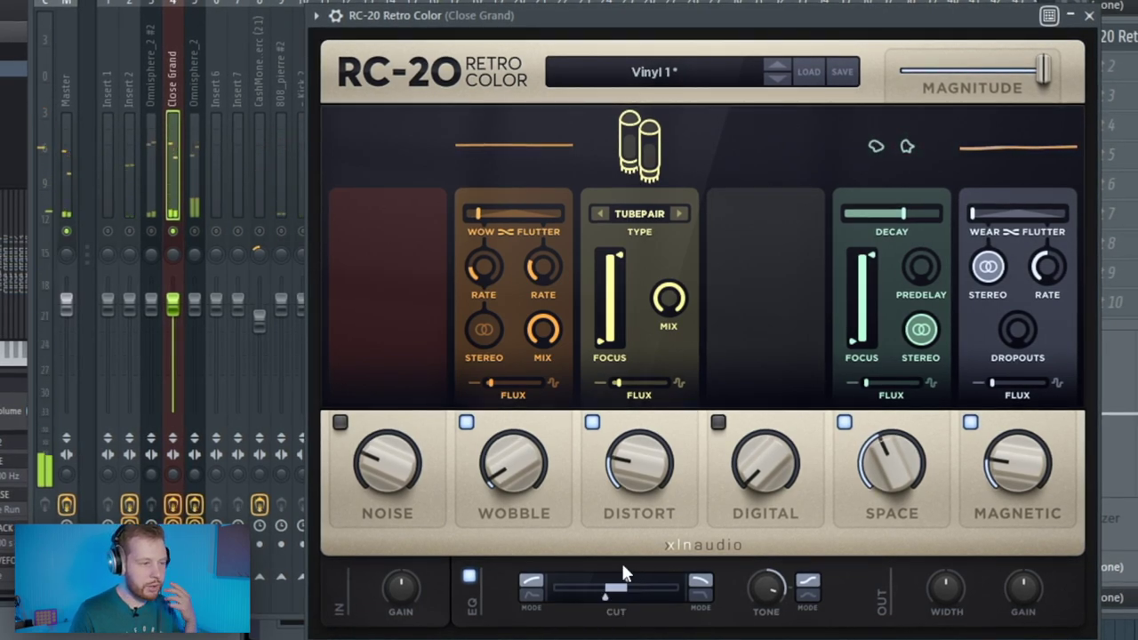
- Bring Omnisphere_2 into the soloed playback and lower the melody tracks' mixer faders to balance them
{"action": "left_click", "coordinate": [195, 232]}
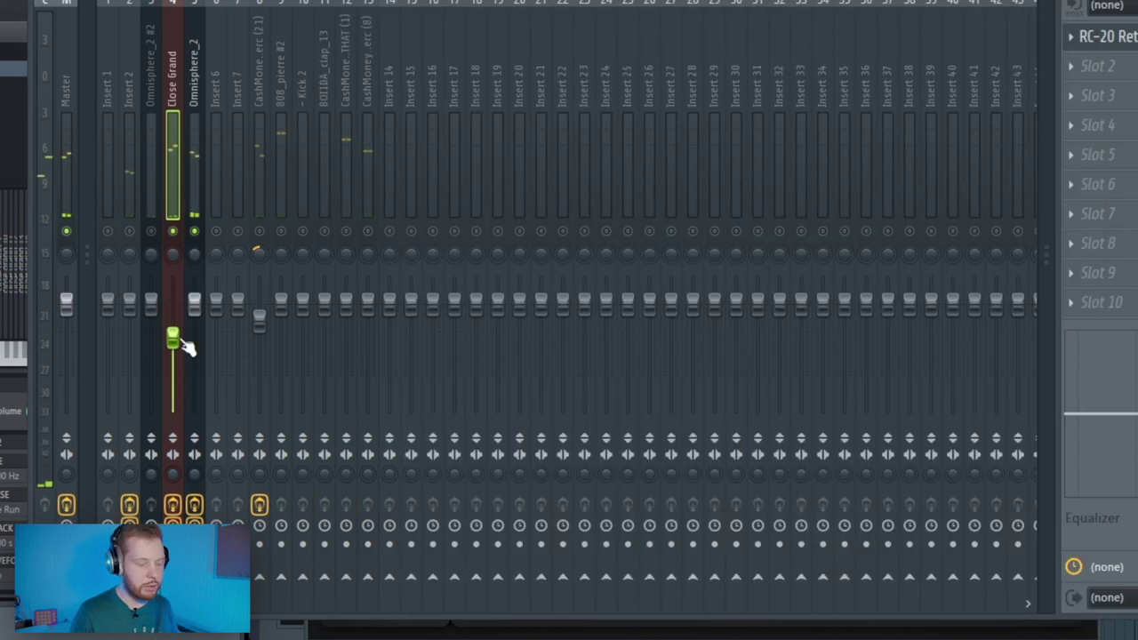
{"action": "mouse_move", "coordinate": [194, 305]}
{"action": "left_mouse_down"}
{"action": "mouse_move", "coordinate": [177, 345]}
{"action": "mouse_move", "coordinate": [195, 313]}
{"action": "left_mouse_up"}
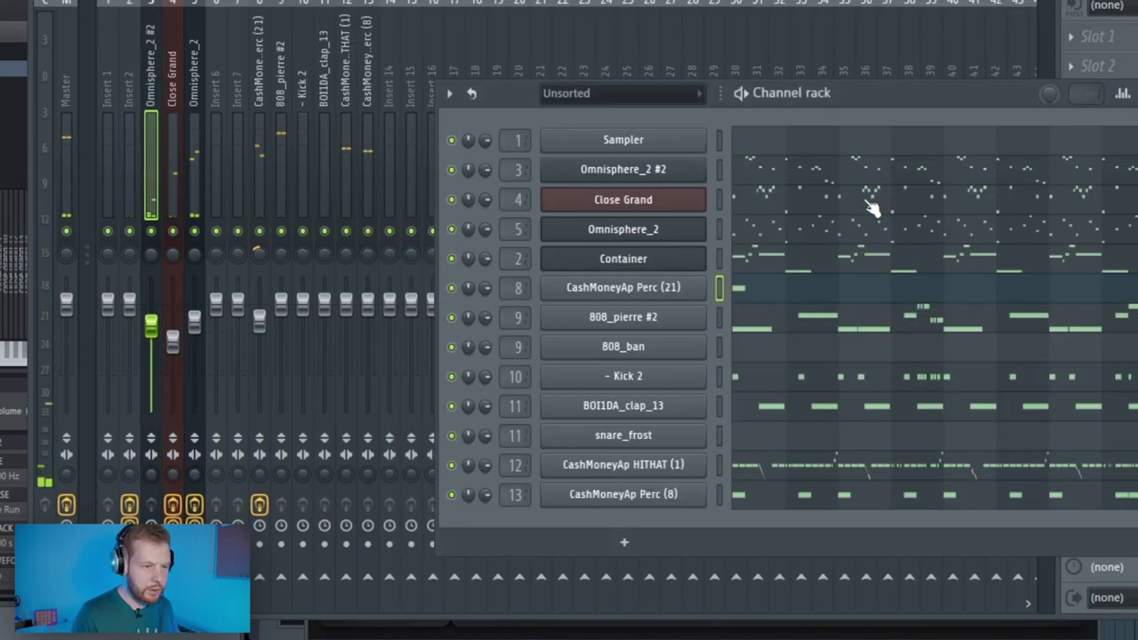
- Select all Close Grand notes in the piano roll, lower their velocities and play the beat
{"action": "left_click", "coordinate": [800, 193]}
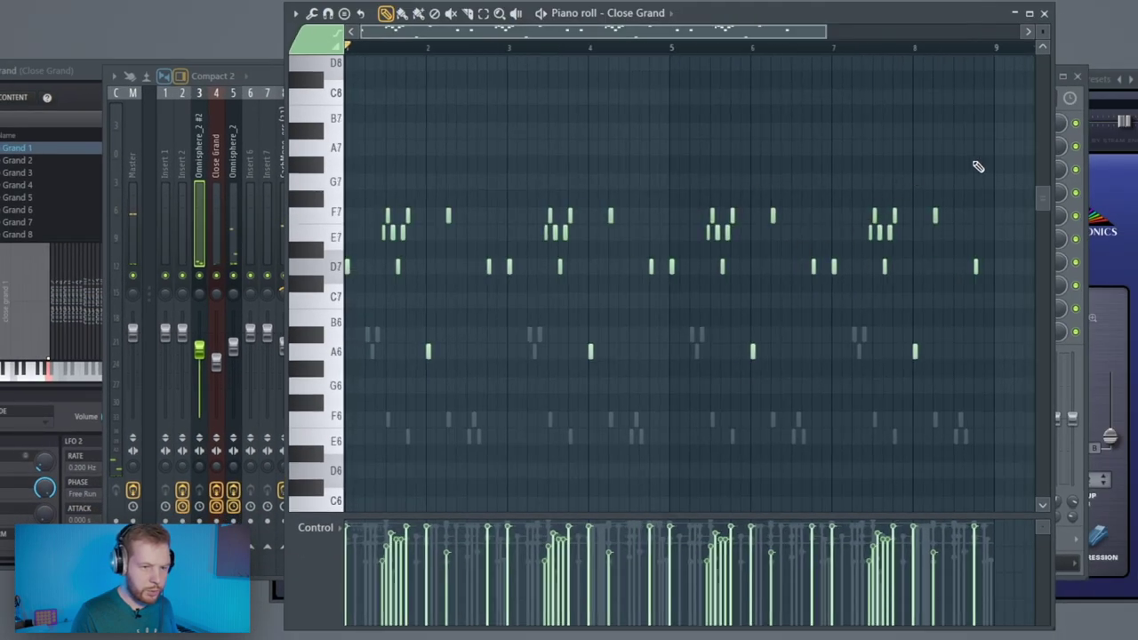
{"action": "left_click_drag", "start_coordinate": [978, 163], "coordinate": [343, 517]}
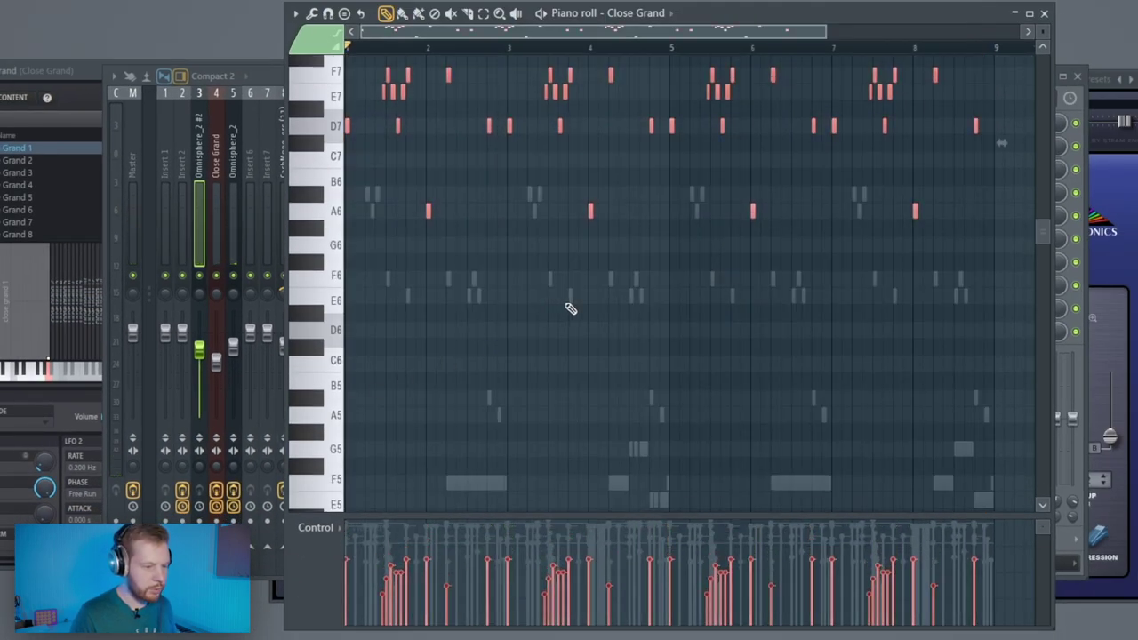
{"action": "left_click", "coordinate": [227, 345]}
{"action": "key", "text": "space"}
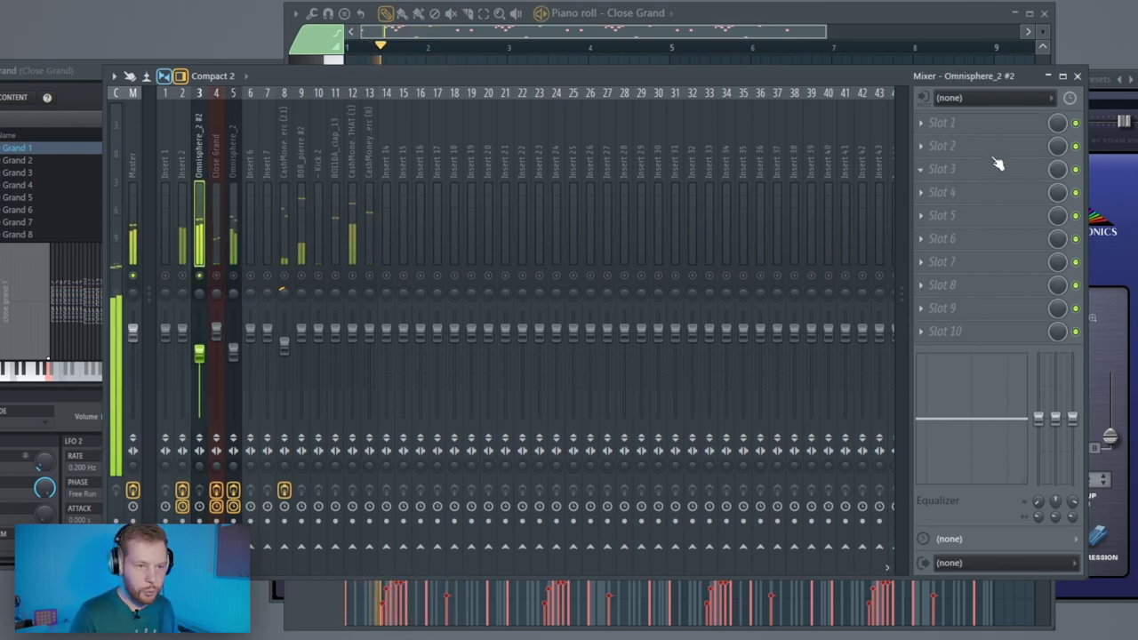
- Add RC-20 Retro Color to the Omnisphere_2 #2 track and raise its low cut to about 667 Hz
{"action": "left_click", "coordinate": [952, 121]}
{"action": "left_click", "coordinate": [623, 231]}
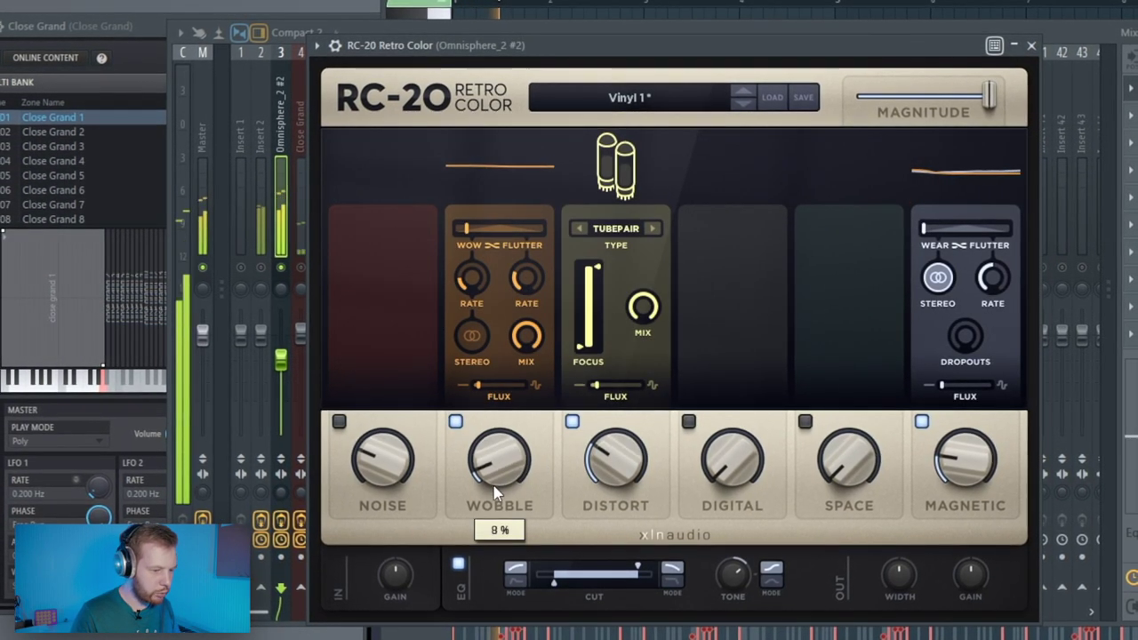
{"action": "left_click_drag", "start_coordinate": [553, 580], "coordinate": [599, 583]}
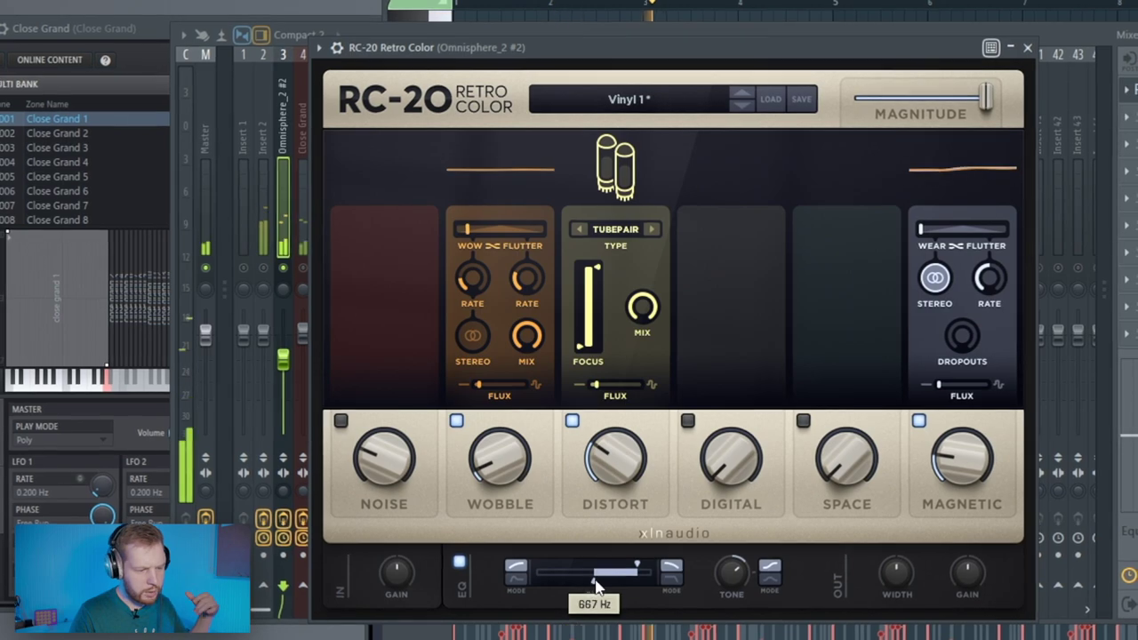
- Enable the Space module in Omnisphere_2 #2's RC-20, leaving Digital off, and adjust the output width
{"action": "left_click", "coordinate": [687, 421]}
{"action": "left_click", "coordinate": [803, 422]}
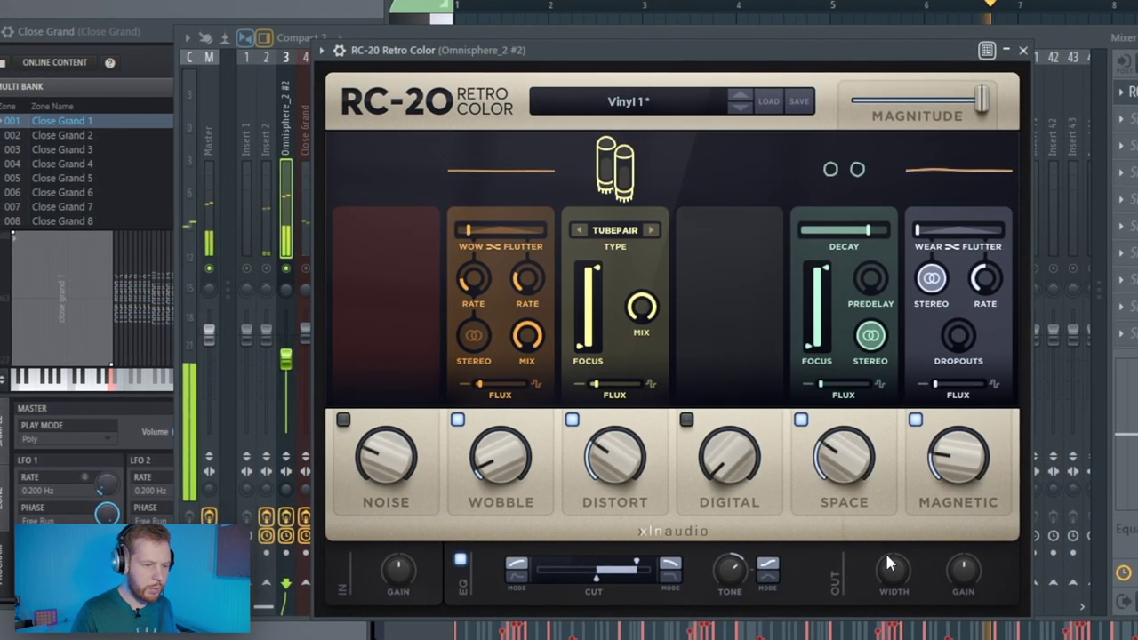
{"action": "left_click_drag", "start_coordinate": [892, 567], "coordinate": [890, 625]}
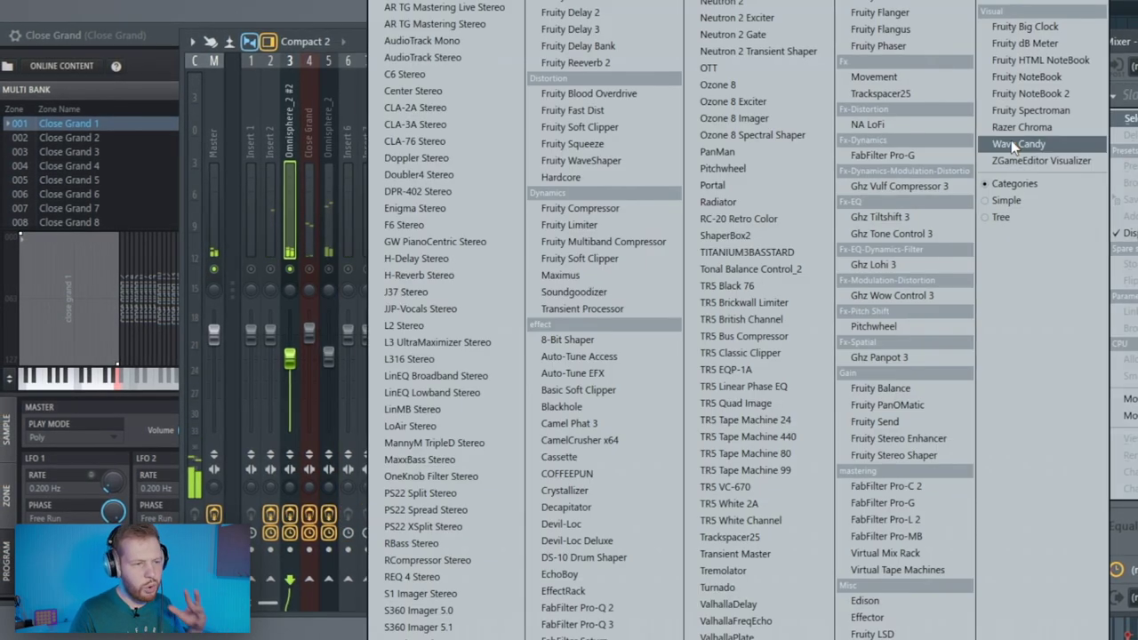
- Add Fruity Delay 3 ahead of RC-20 on Omnisphere_2 #2 with the Ping pong preset
{"action": "left_click", "coordinate": [614, 32]}
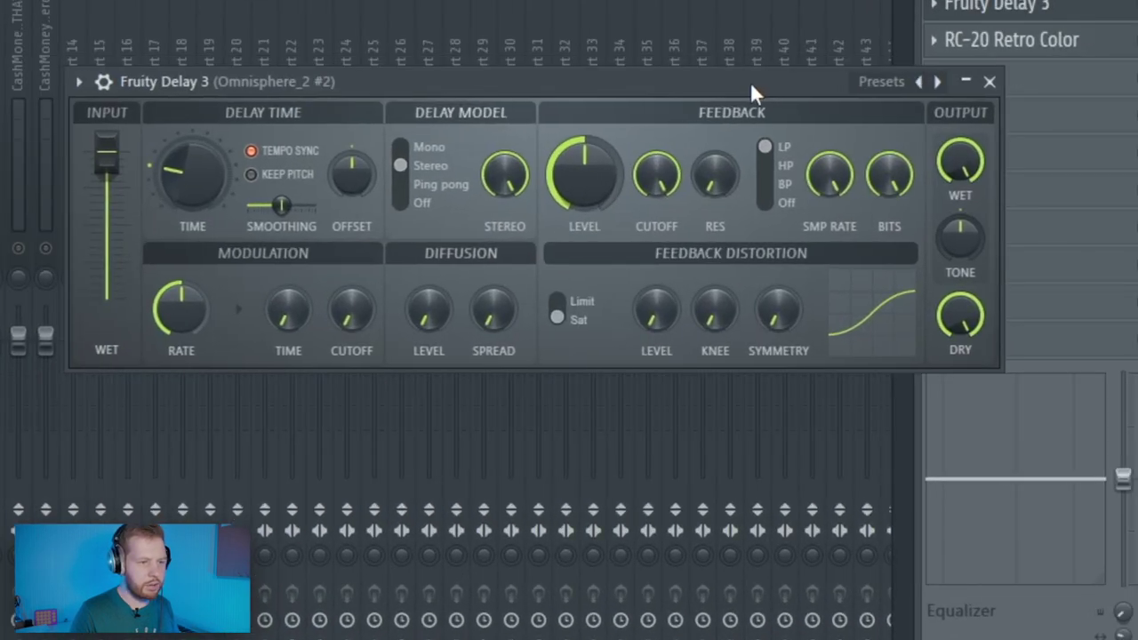
{"action": "left_click", "coordinate": [881, 81]}
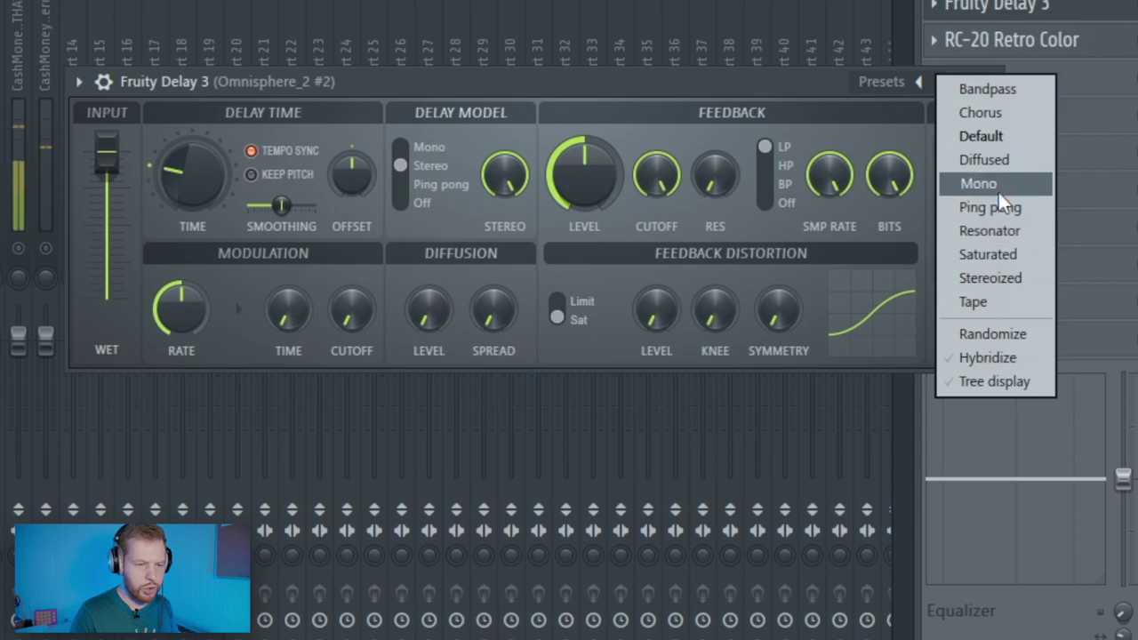
{"action": "left_click", "coordinate": [987, 208]}
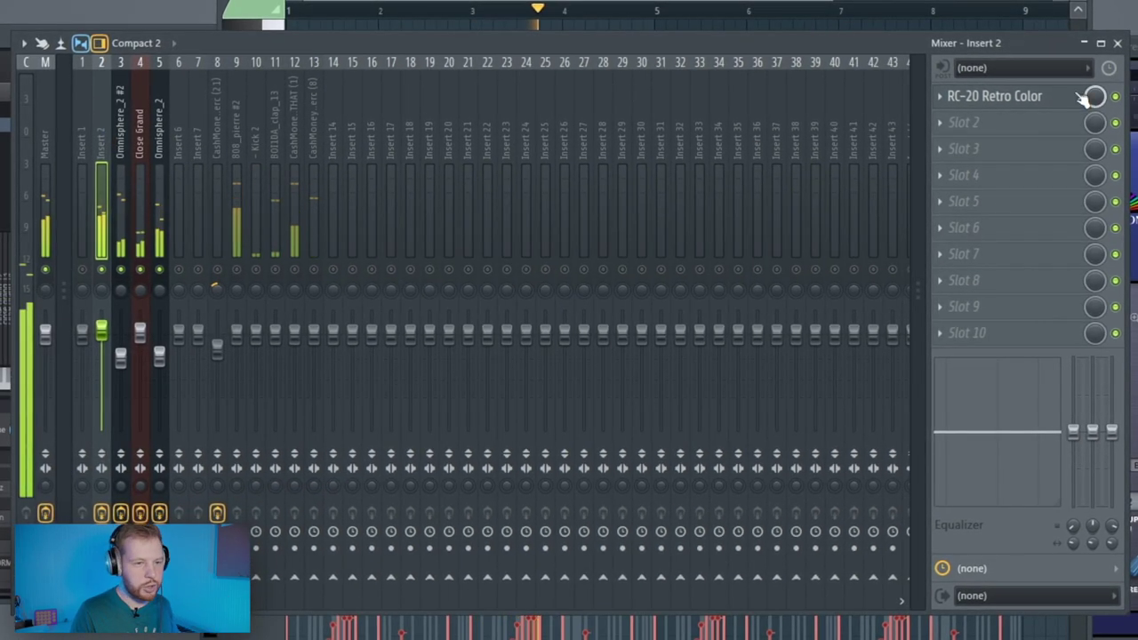
- Open RC-20 Retro Color on the Insert 2 track and increase its output width
{"action": "left_click", "coordinate": [1083, 97]}
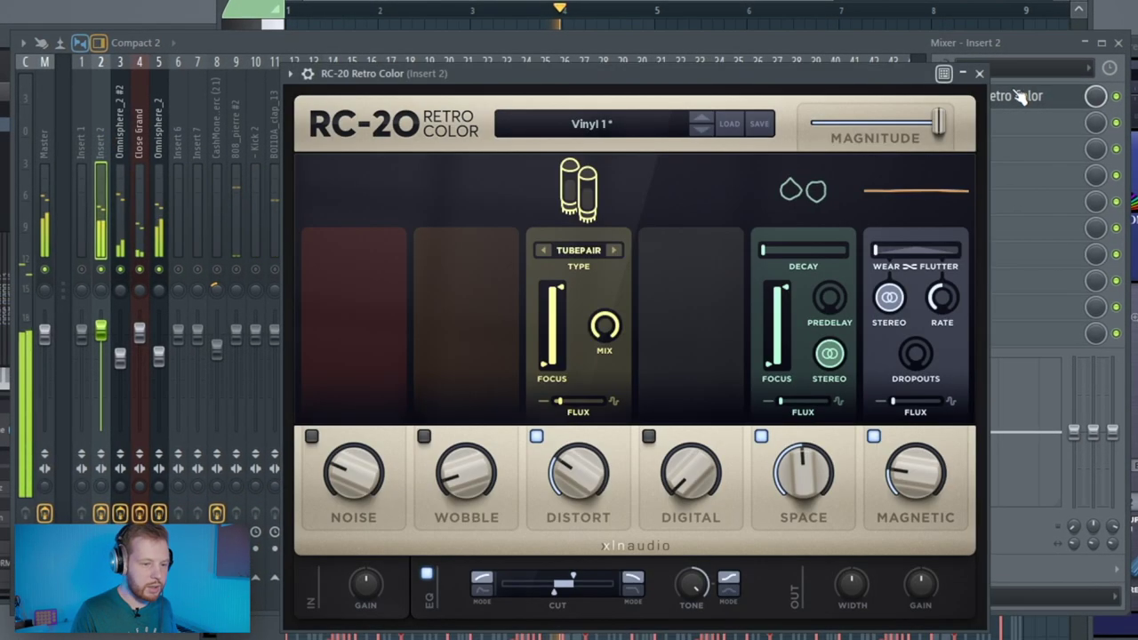
{"action": "left_click_drag", "start_coordinate": [852, 587], "coordinate": [866, 517]}
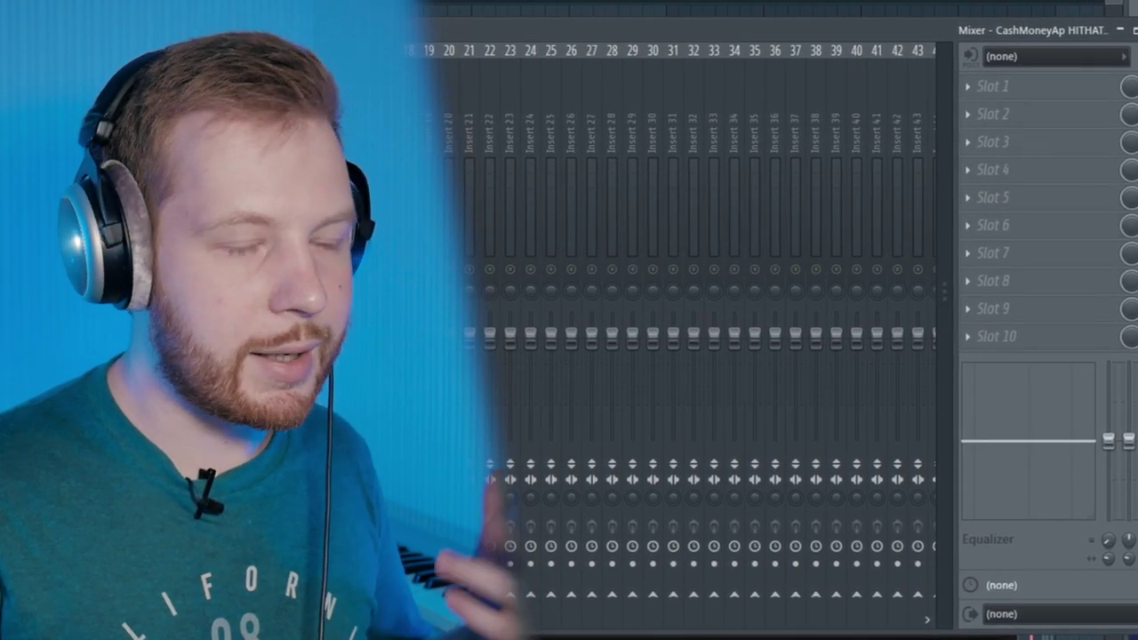
- Add Ozone 8 Imager to the CashMoneyAp HITHAT (1) track and enable Stereoize
{"action": "left_click", "coordinate": [1008, 115]}
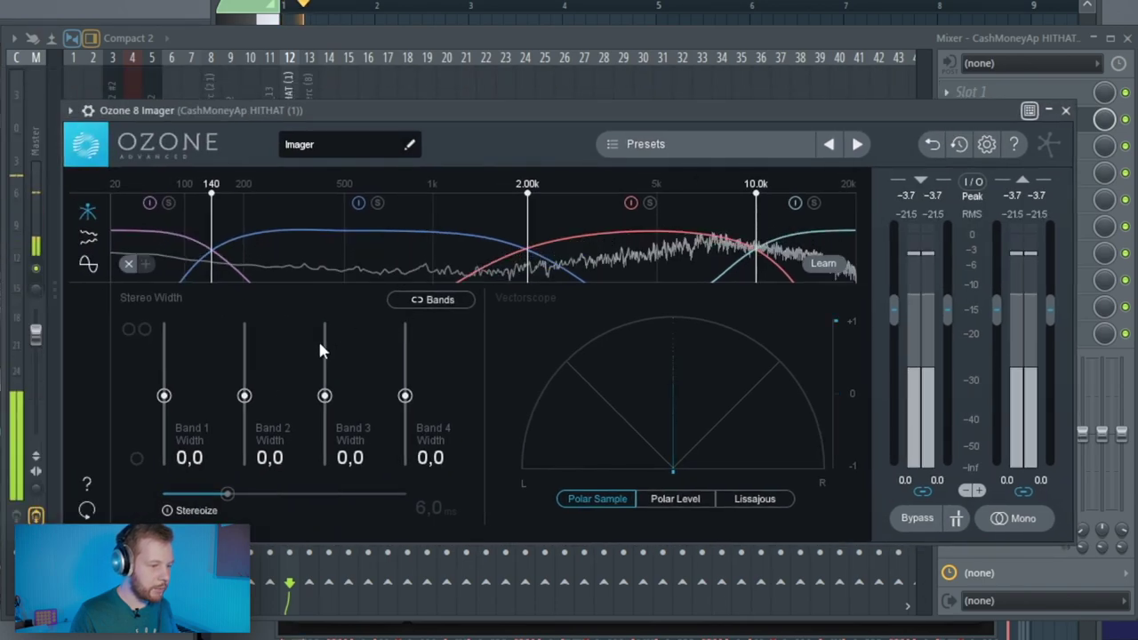
{"action": "left_click", "coordinate": [215, 513]}
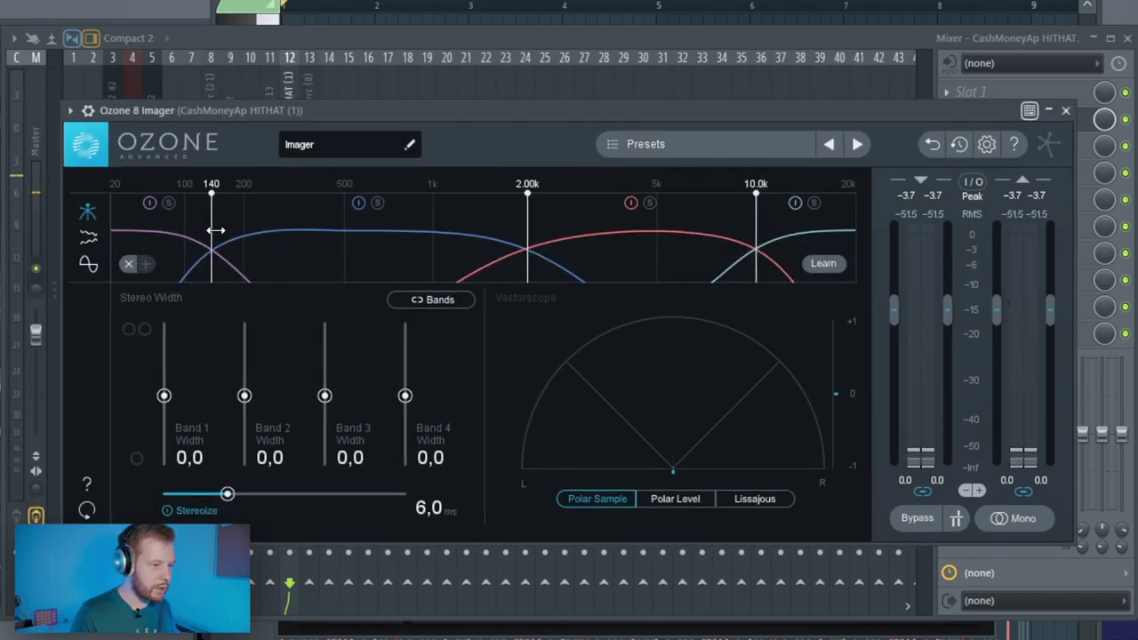
- Set the Imager's band crossovers to 460 Hz, 2.90 kHz and 13.8 kHz
{"action": "left_click_drag", "start_coordinate": [211, 230], "coordinate": [335, 231]}
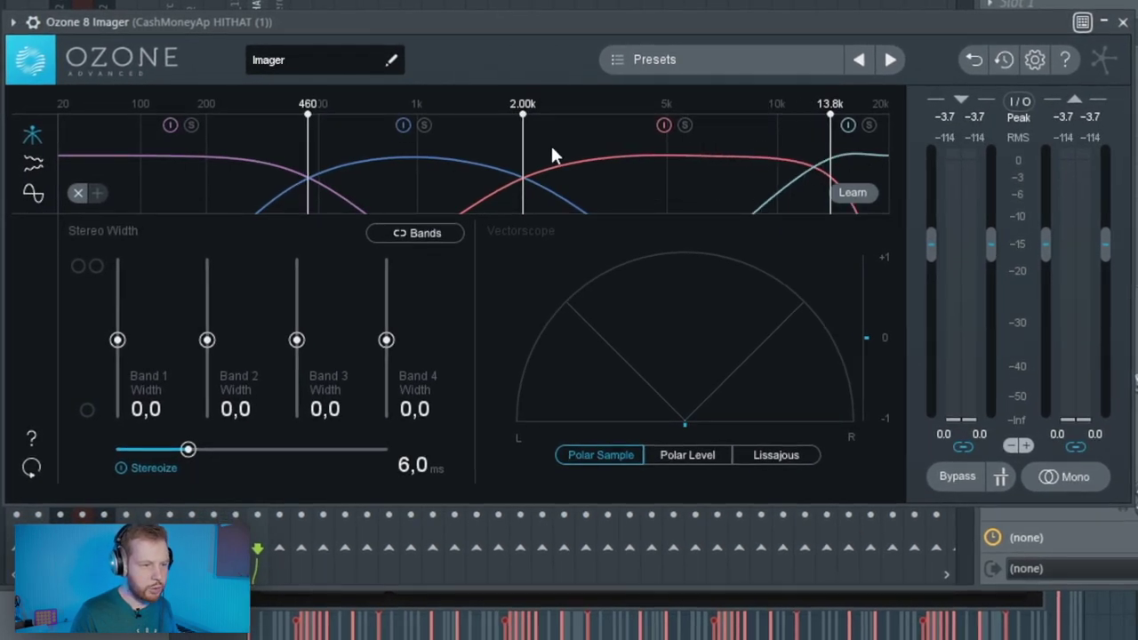
{"action": "left_click_drag", "start_coordinate": [525, 157], "coordinate": [621, 159]}
- Play the beat and set the Imager's Band 2 width to 22.8 and Band 3 width to 25.3
{"action": "key", "text": "space"}
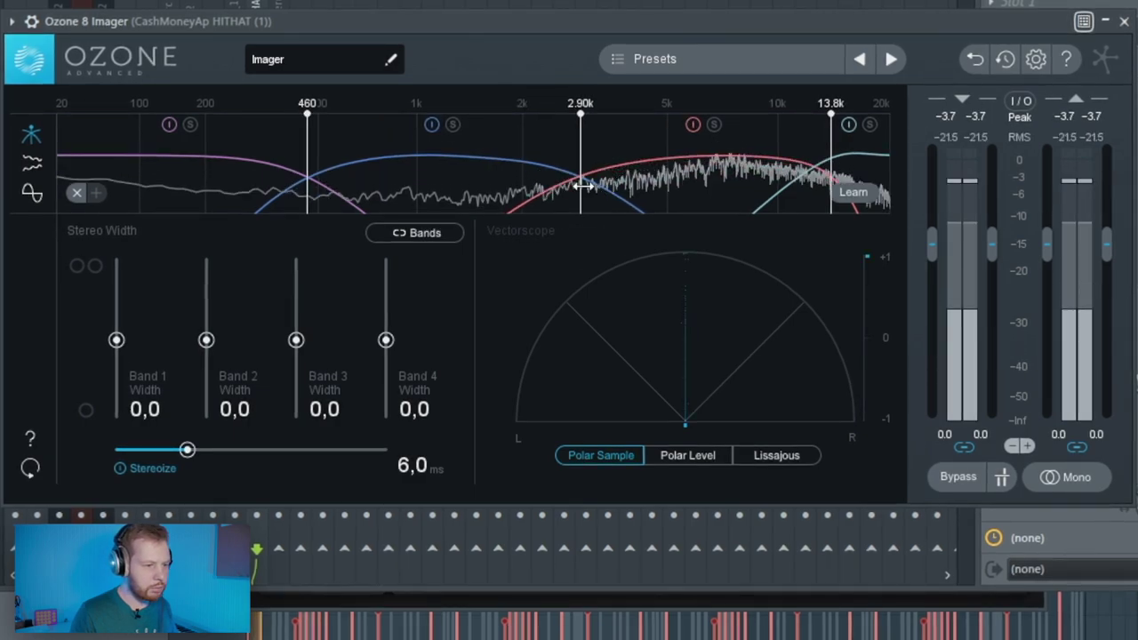
{"action": "left_click_drag", "start_coordinate": [207, 341], "coordinate": [280, 89]}
{"action": "left_click_drag", "start_coordinate": [296, 340], "coordinate": [317, 159]}
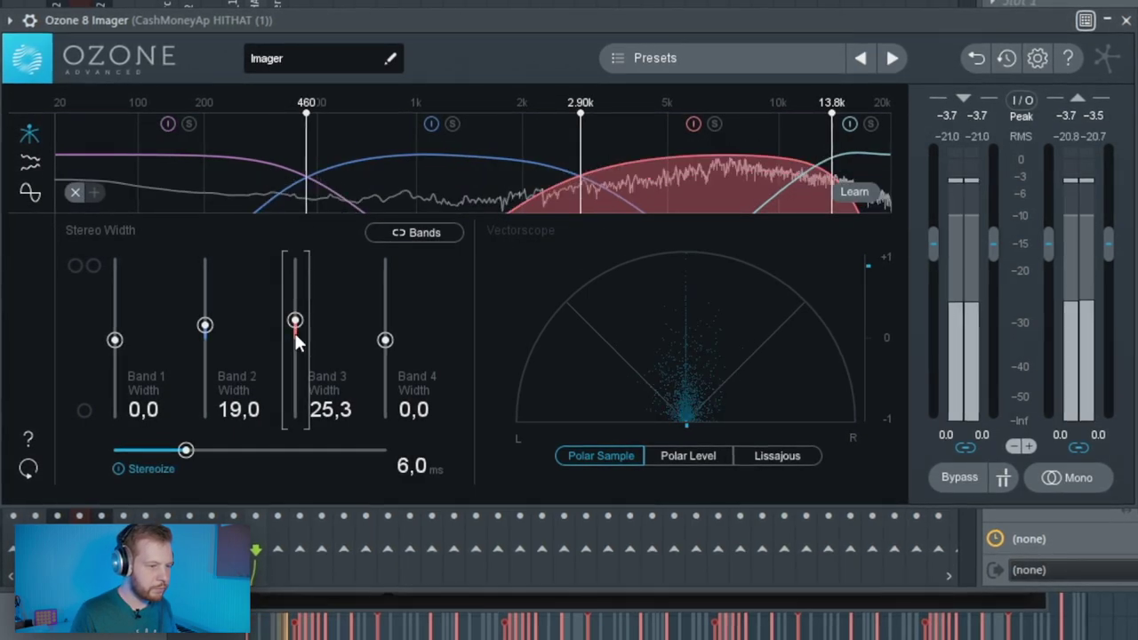
{"action": "left_click_drag", "start_coordinate": [205, 324], "coordinate": [205, 321]}
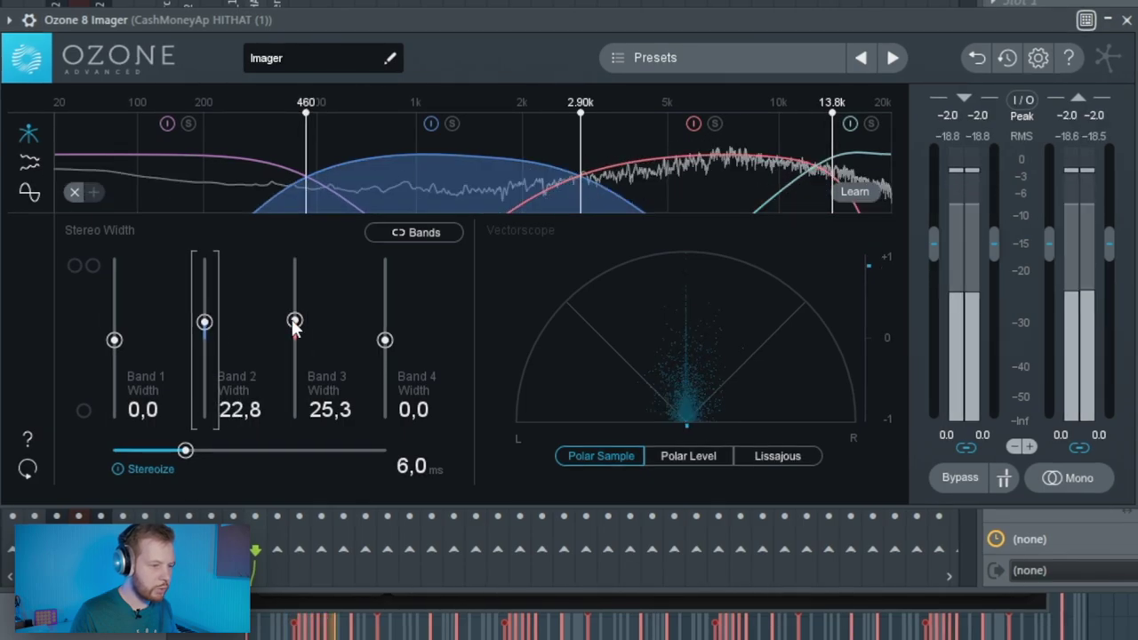
- Copy the hi-hat's Ozone 8 Imager setup to the BOI1DA_clap_13 track and adjust its Band 2 and Band 3 widths
{"action": "left_click_drag", "start_coordinate": [295, 320], "coordinate": [291, 316]}
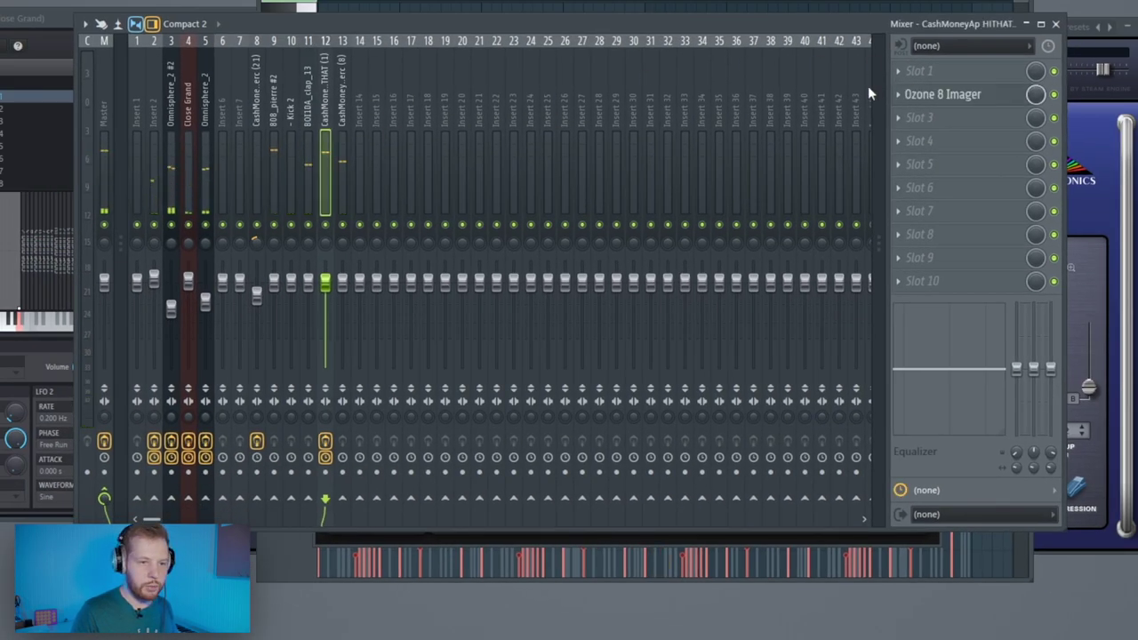
{"action": "left_click", "coordinate": [898, 94]}
{"action": "left_click", "coordinate": [928, 183]}
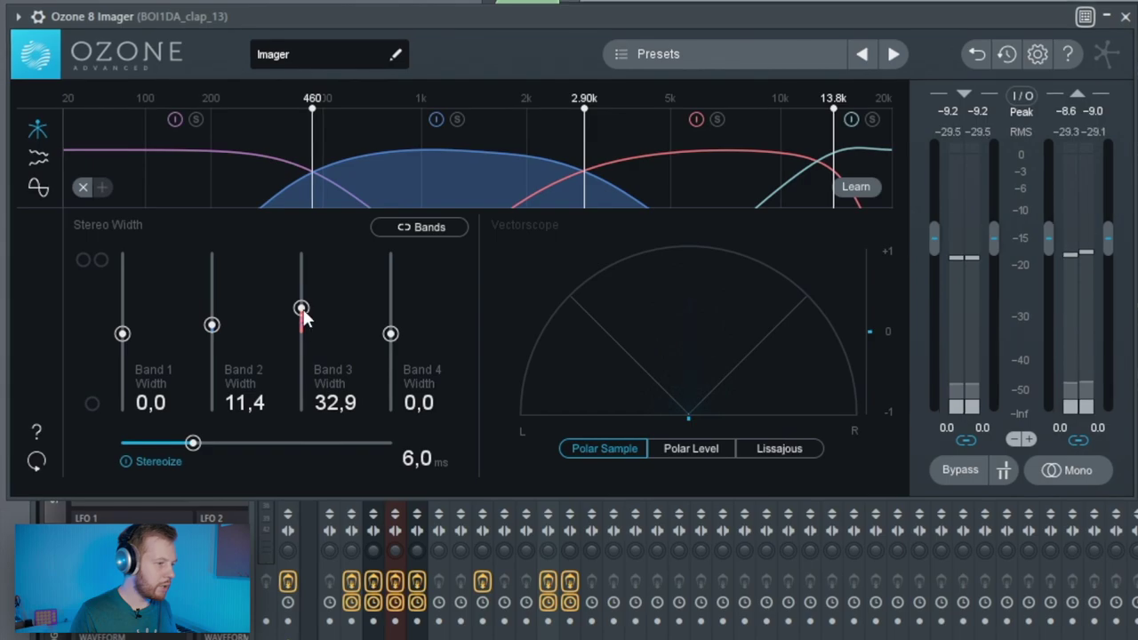
{"action": "left_click_drag", "start_coordinate": [303, 312], "coordinate": [303, 320]}
{"action": "mouse_move", "coordinate": [214, 325]}
{"action": "left_mouse_down"}
{"action": "mouse_move", "coordinate": [301, 317]}
{"action": "mouse_move", "coordinate": [213, 320]}
{"action": "left_mouse_up"}
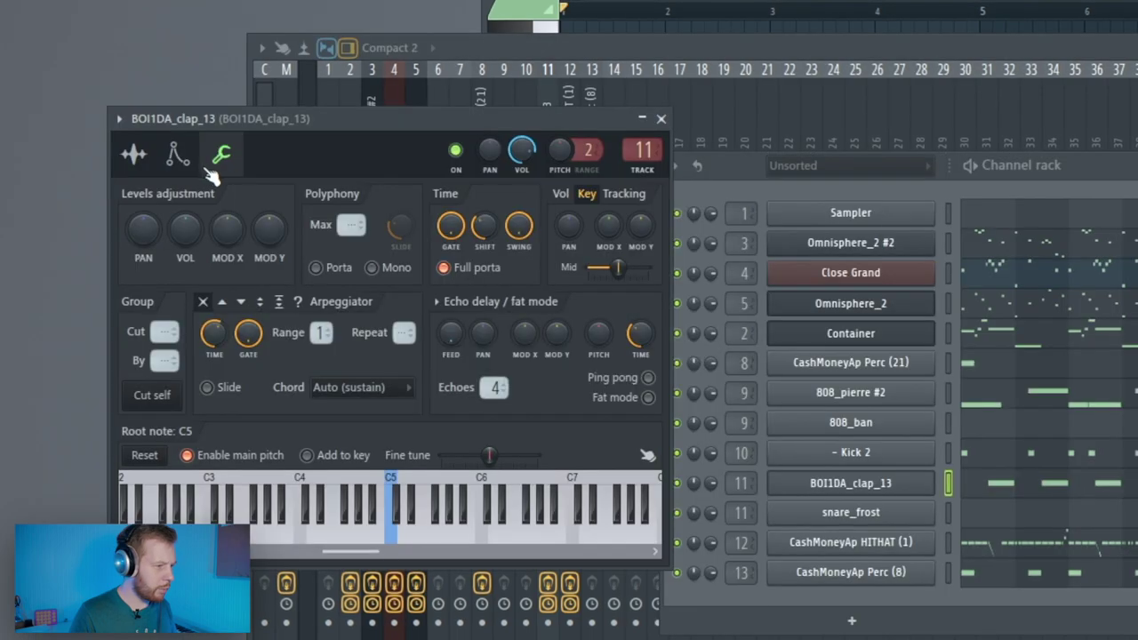
- Raise the precomputed boost on the BOI1DA_clap_13 sample and slightly raise its mixer fader while the beat plays
{"action": "left_click", "coordinate": [136, 154]}
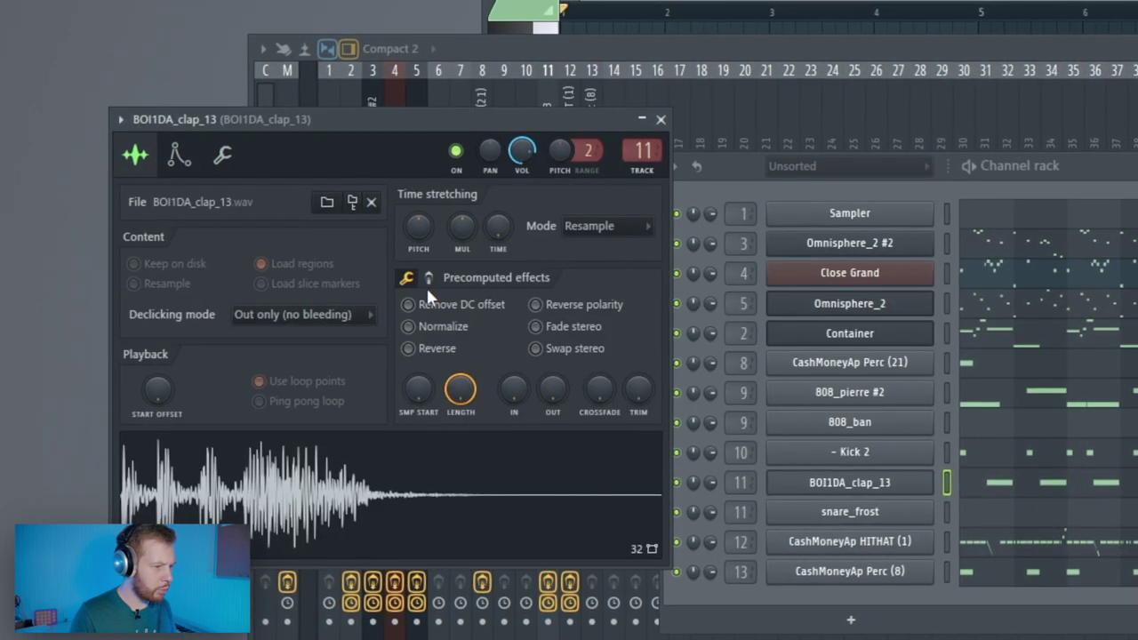
{"action": "left_click_drag", "start_coordinate": [419, 311], "coordinate": [419, 294]}
{"action": "key", "text": "space"}
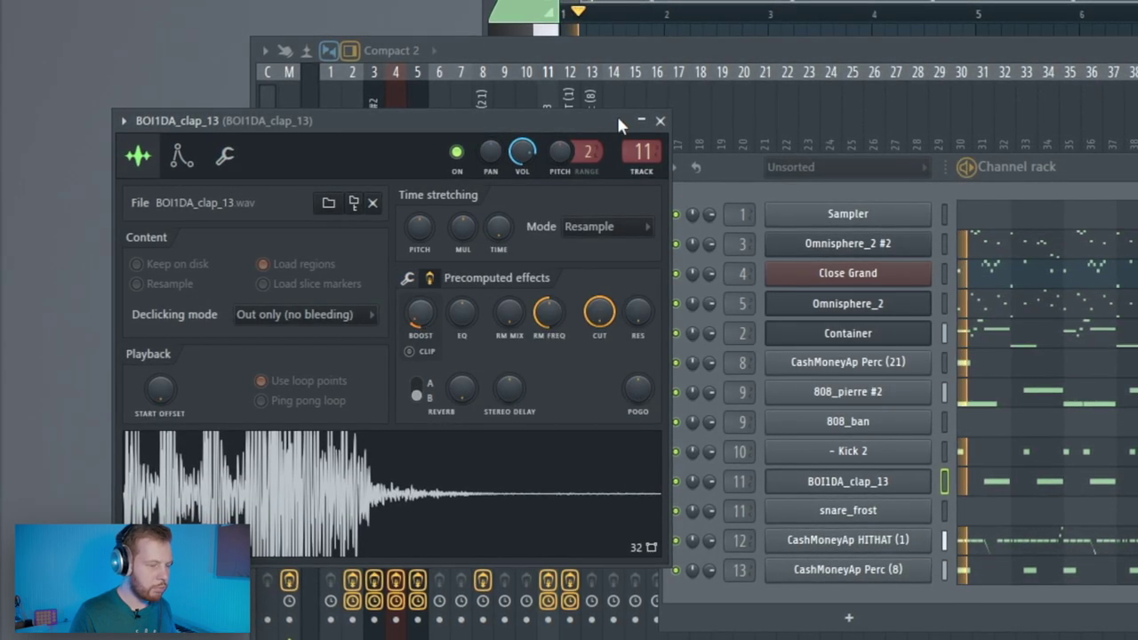
{"action": "left_click", "coordinate": [657, 78]}
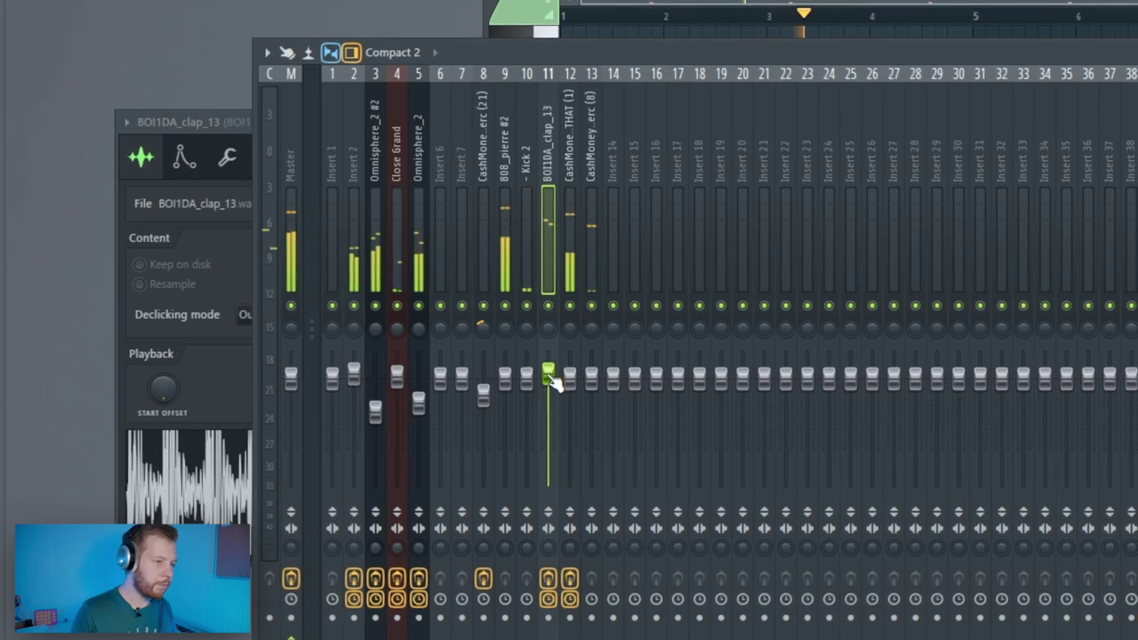
{"action": "key", "text": "space"}
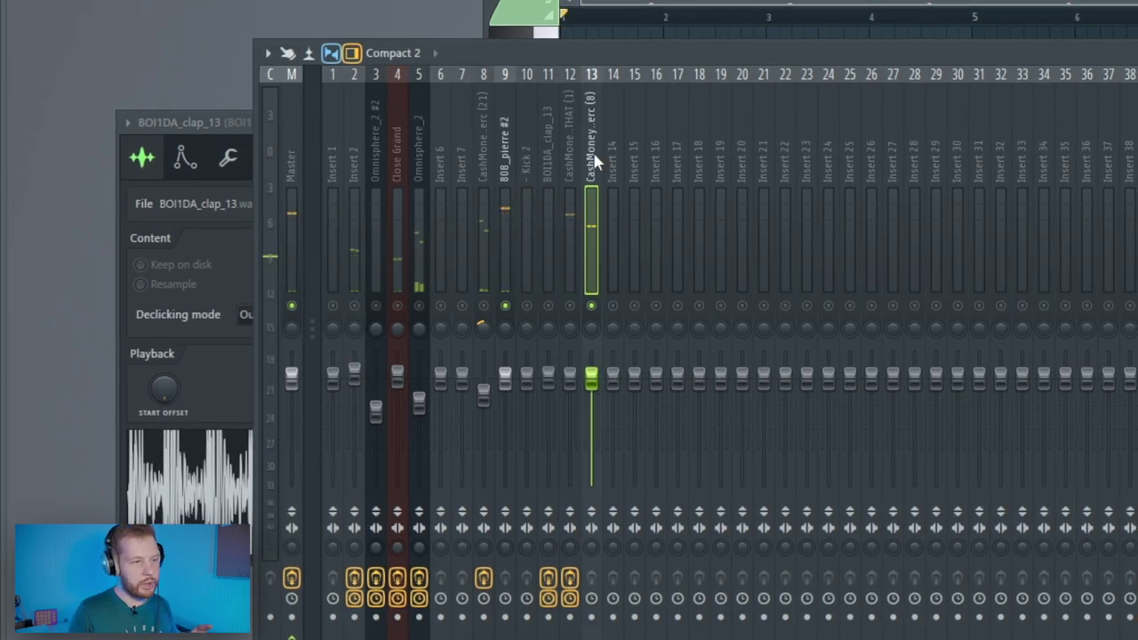
- Add Fruity Stereo Enhancer to the CashMoneyAp Perc (8) track and adjust its stereo effect during playback
{"action": "left_click", "coordinate": [1112, 43]}
{"action": "left_click_drag", "start_coordinate": [400, 148], "coordinate": [1032, 192]}
{"action": "key", "text": "space"}
{"action": "left_click_drag", "start_coordinate": [570, 209], "coordinate": [570, 232]}
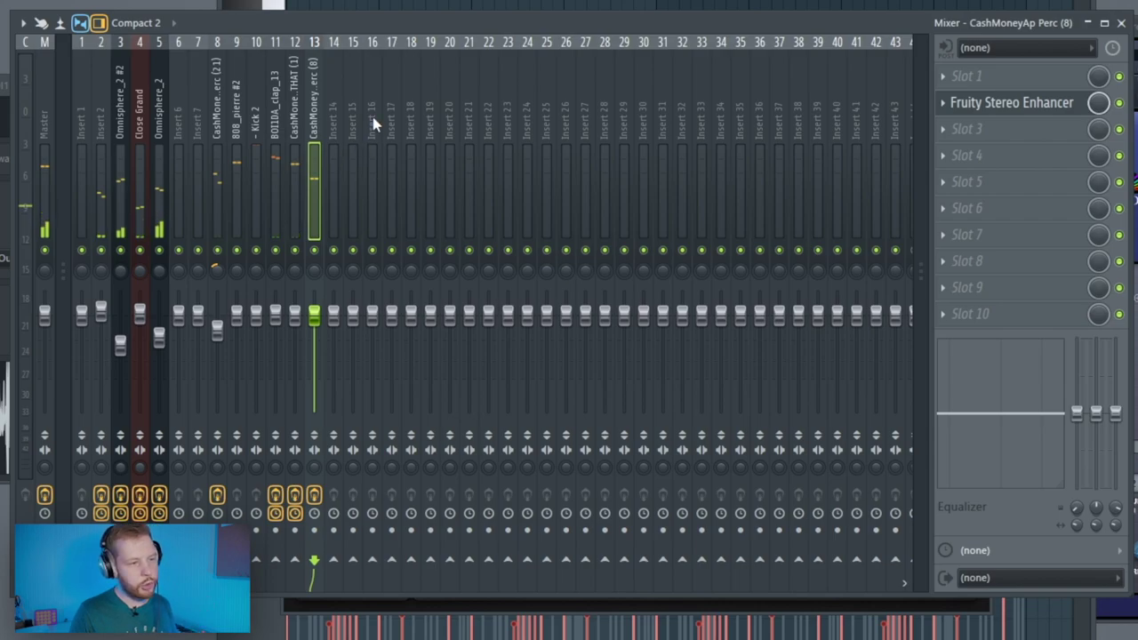
- Add ValhallaPlate to Insert 15 and load the MED-Lithium Drum Studio preset
{"action": "left_click", "coordinate": [78, 51]}
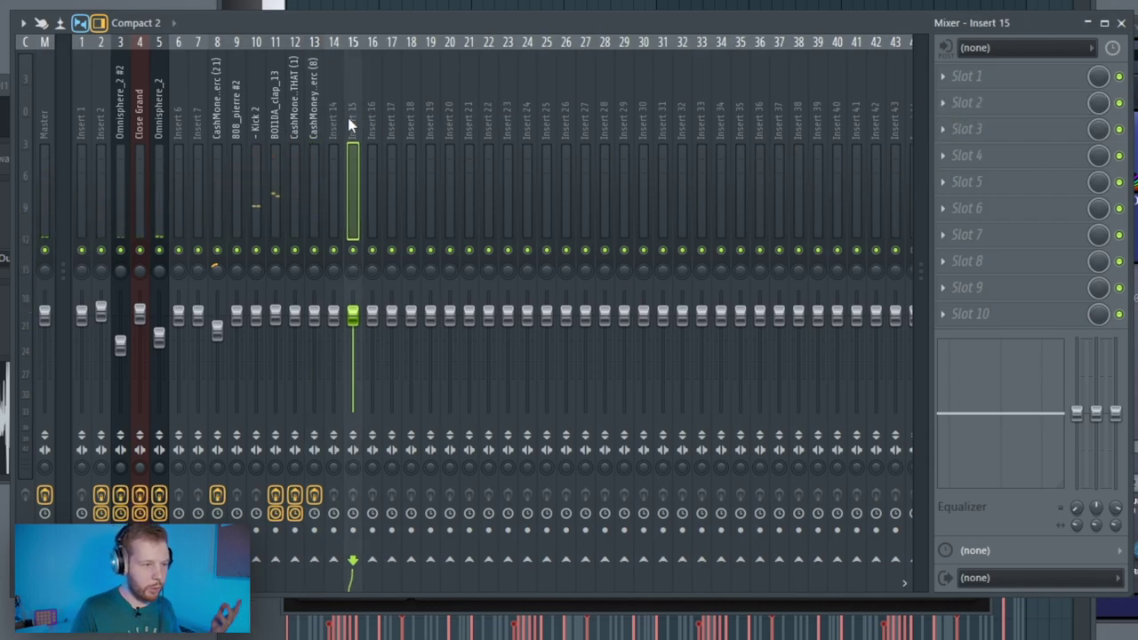
{"action": "left_click", "coordinate": [972, 103]}
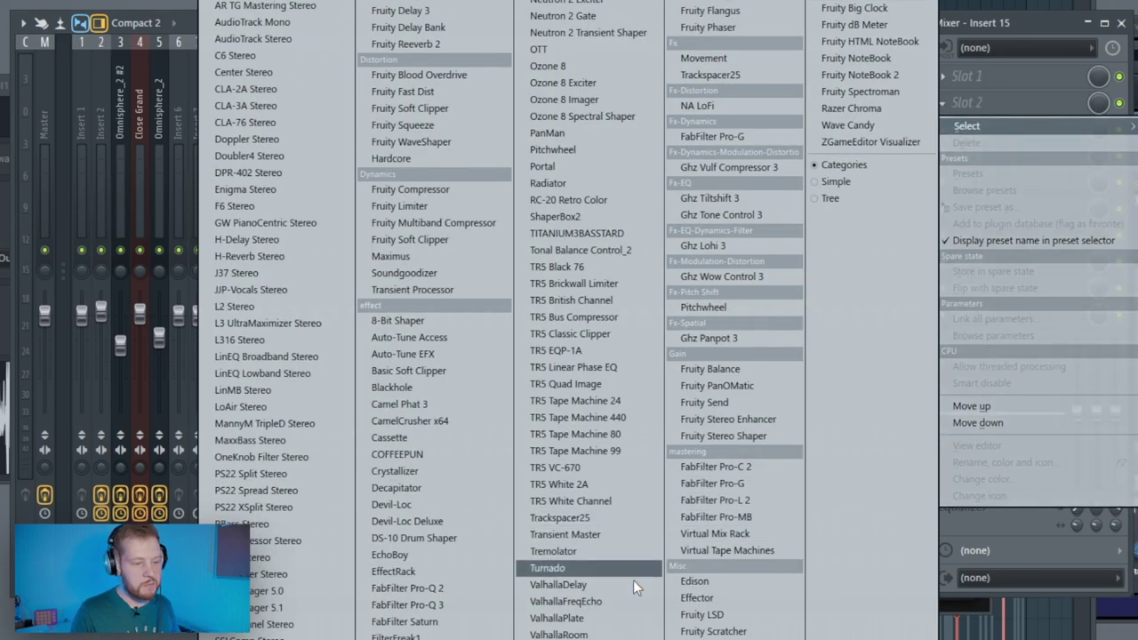
{"action": "left_click", "coordinate": [556, 618]}
{"action": "left_click", "coordinate": [616, 385]}
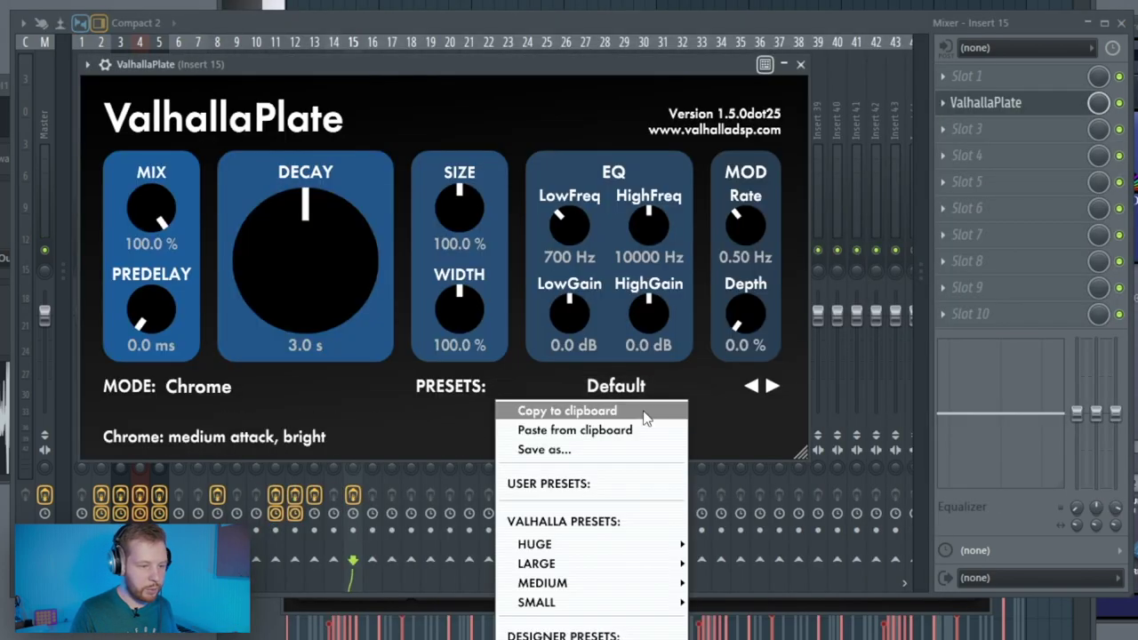
{"action": "mouse_move", "coordinate": [569, 582]}
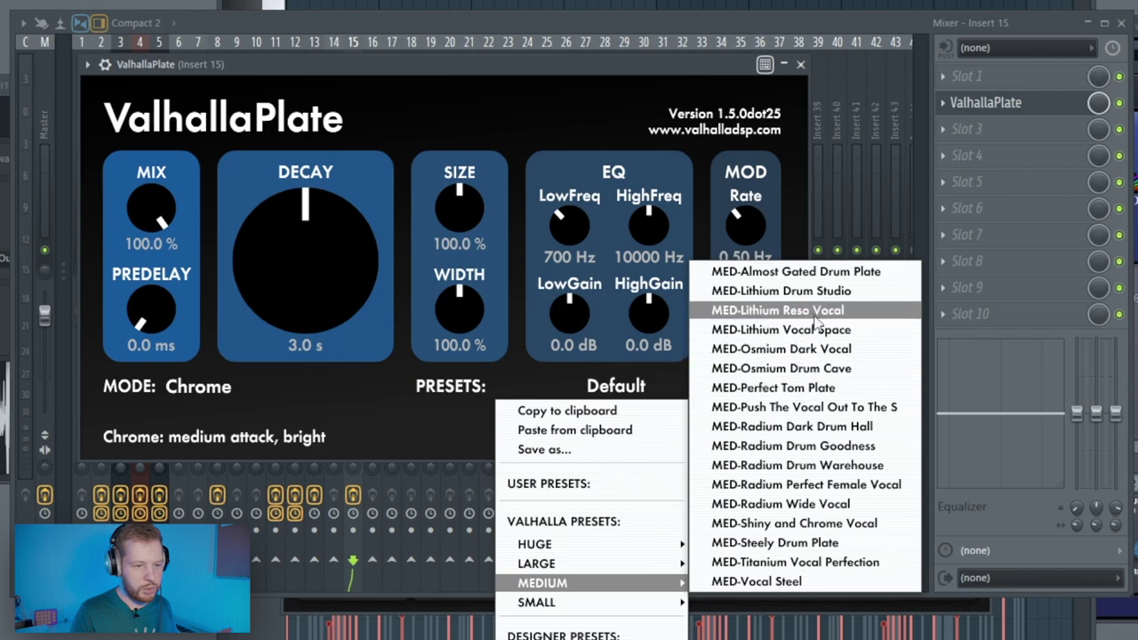
{"action": "left_click", "coordinate": [836, 293]}
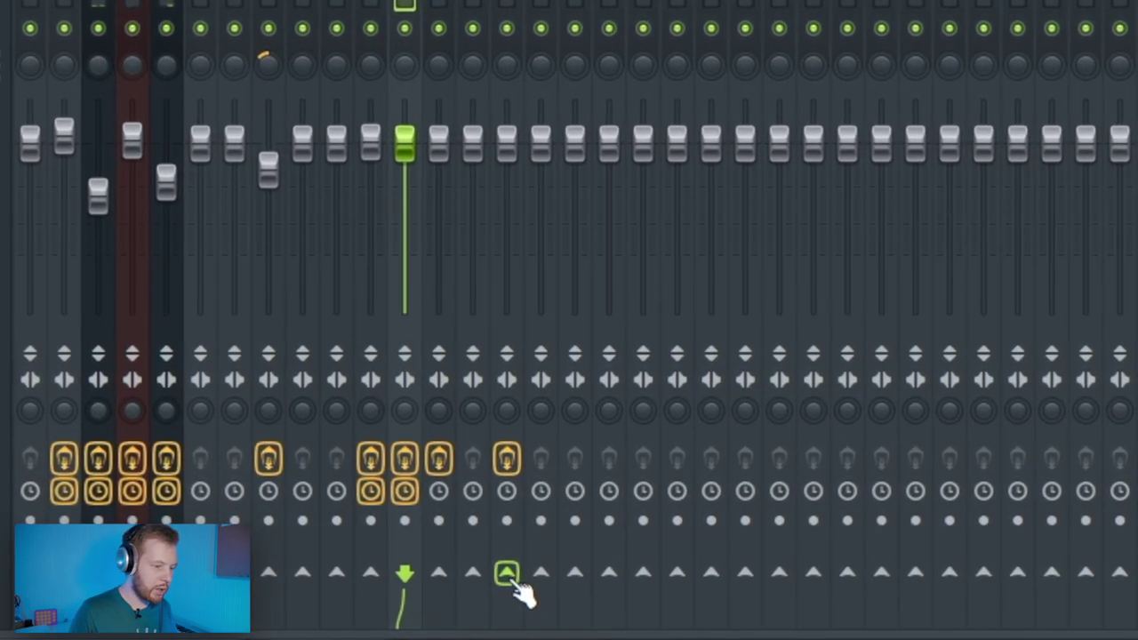
- Send the CashMoneyAp HITHAT (1) track to Insert 15, test the send level, and lower the Insert 15 fader
{"action": "left_click", "coordinate": [527, 593]}
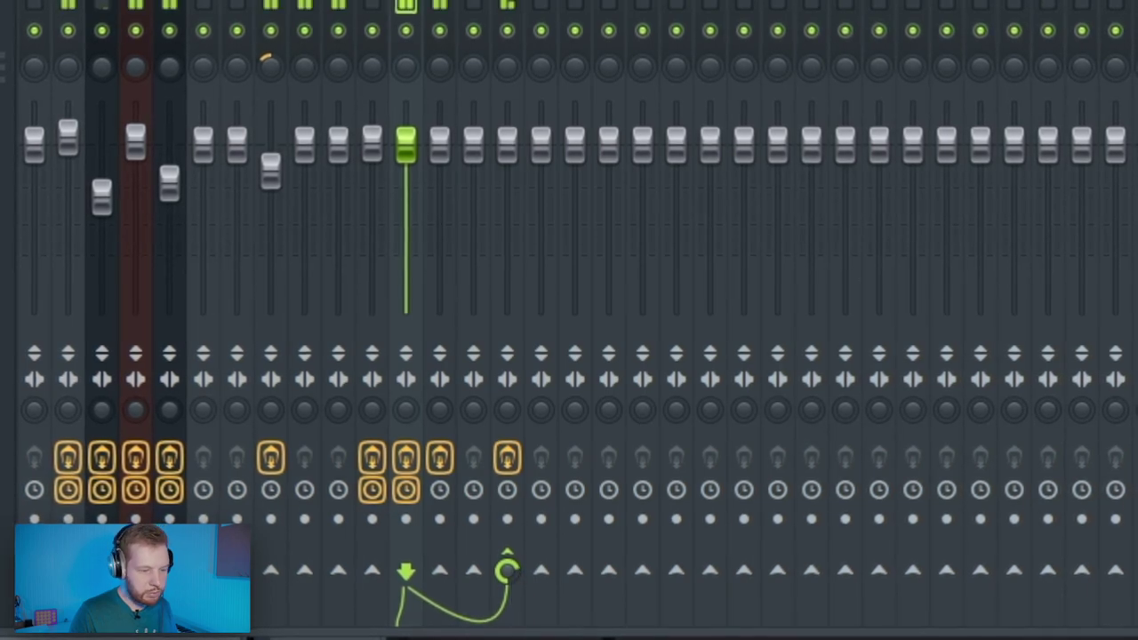
{"action": "left_click_drag", "start_coordinate": [507, 570], "coordinate": [508, 633]}
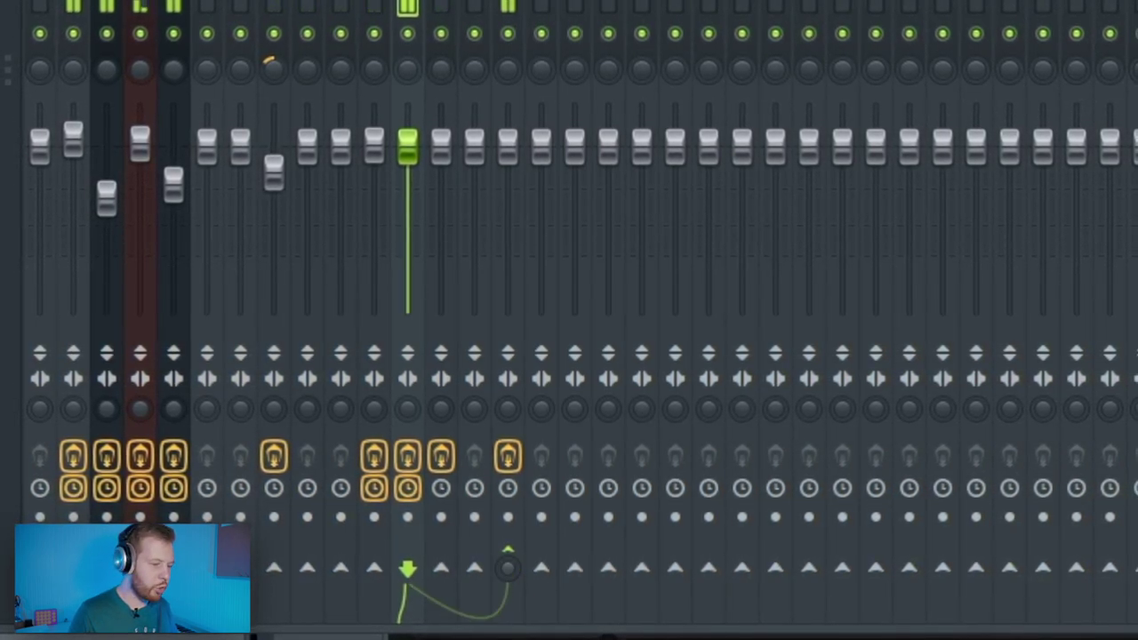
{"action": "left_click_drag", "start_coordinate": [508, 569], "coordinate": [507, 530]}
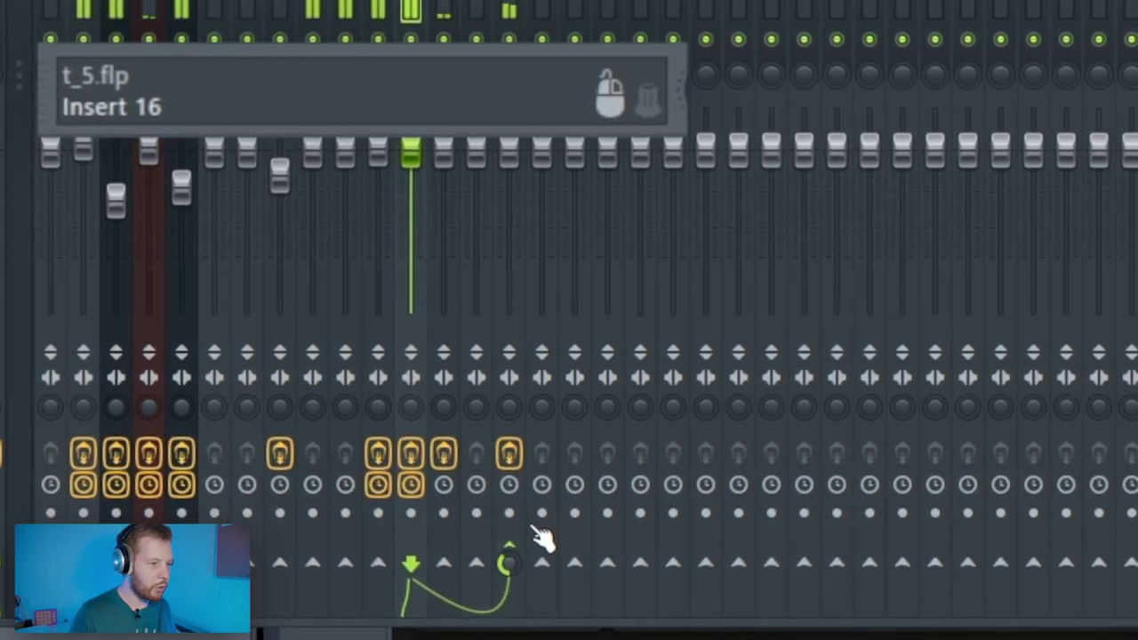
{"action": "left_click", "coordinate": [540, 209]}
{"action": "left_click", "coordinate": [505, 198]}
{"action": "left_click_drag", "start_coordinate": [511, 158], "coordinate": [510, 241]}
- Send the clap and CashMoneyAp Perc (8) tracks to Insert 15 and rebalance the reverb, 808 and kick faders
{"action": "left_click", "coordinate": [562, 142]}
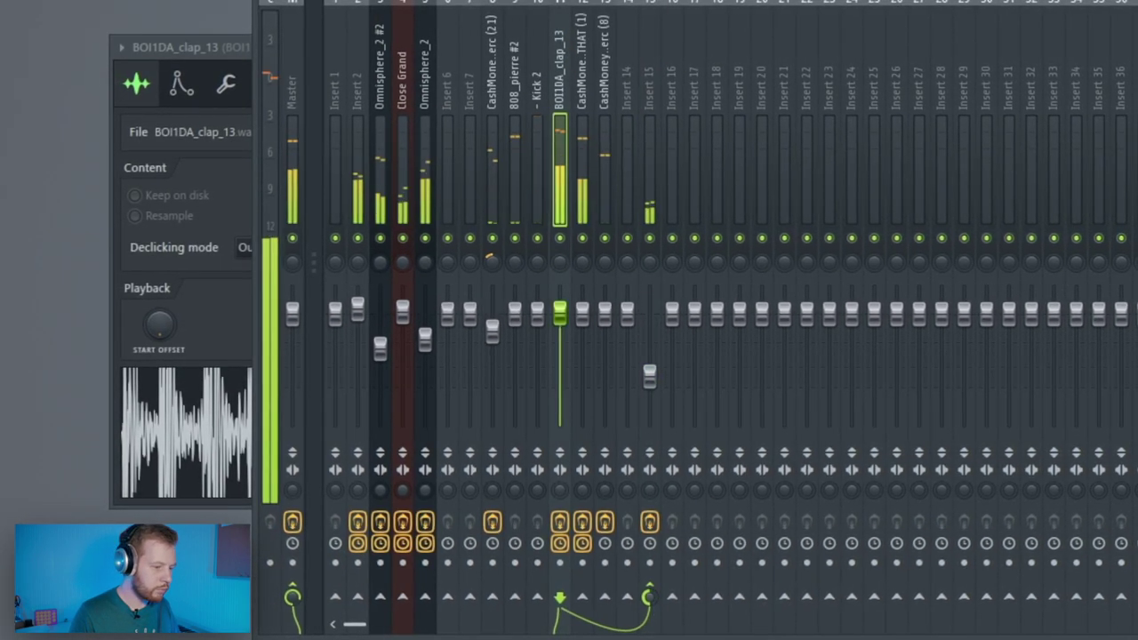
{"action": "left_click", "coordinate": [604, 160]}
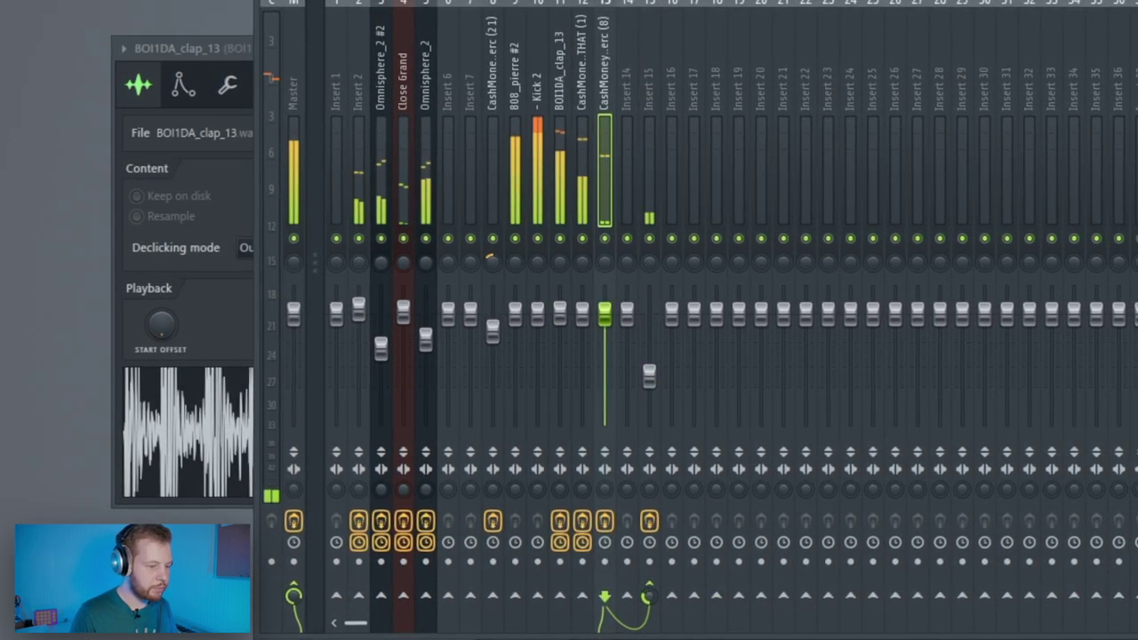
{"action": "left_click_drag", "start_coordinate": [649, 377], "coordinate": [651, 386]}
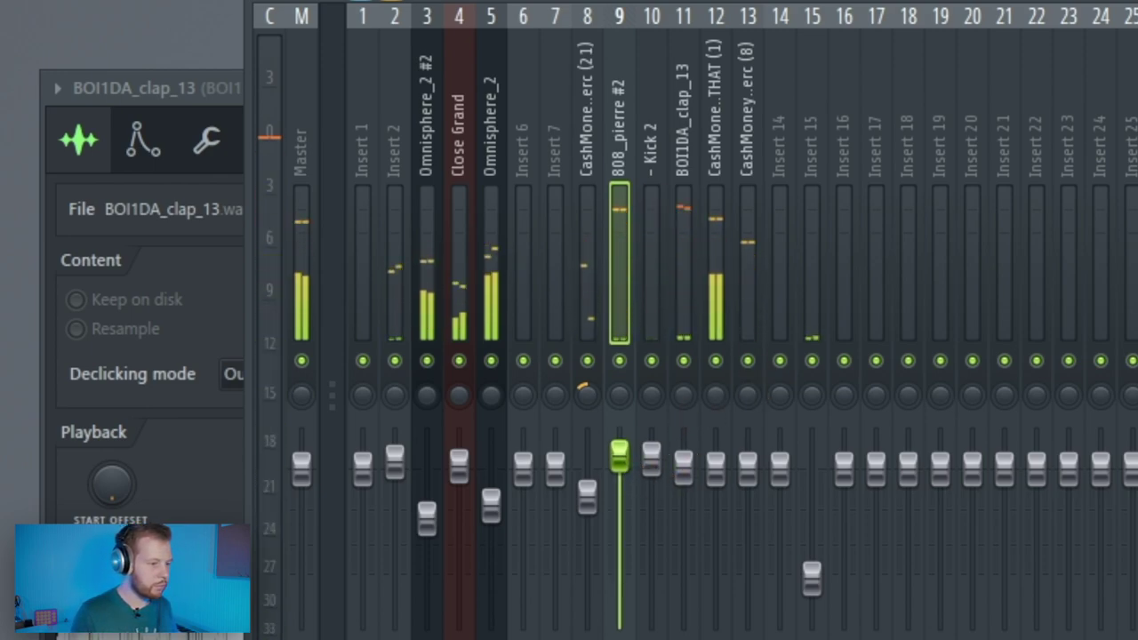
{"action": "left_click", "coordinate": [651, 458]}
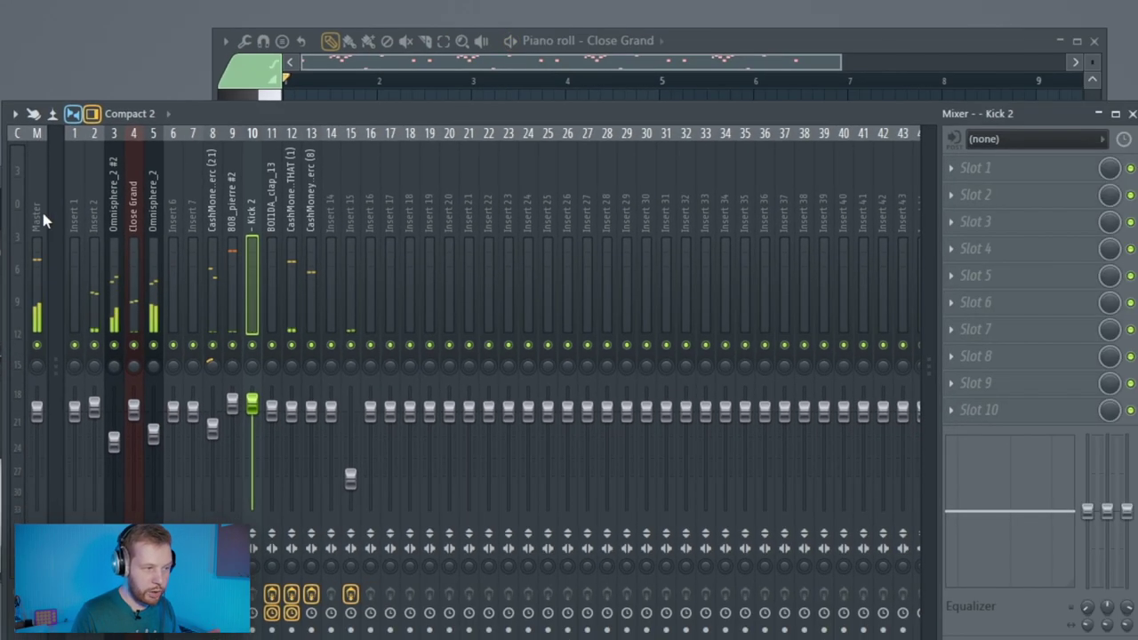
- Put Fruity soft clipper and Ozone 8 on the Master, and adjust the CashMoneyAp Perc (21) fader during playback
{"action": "left_click", "coordinate": [308, 151]}
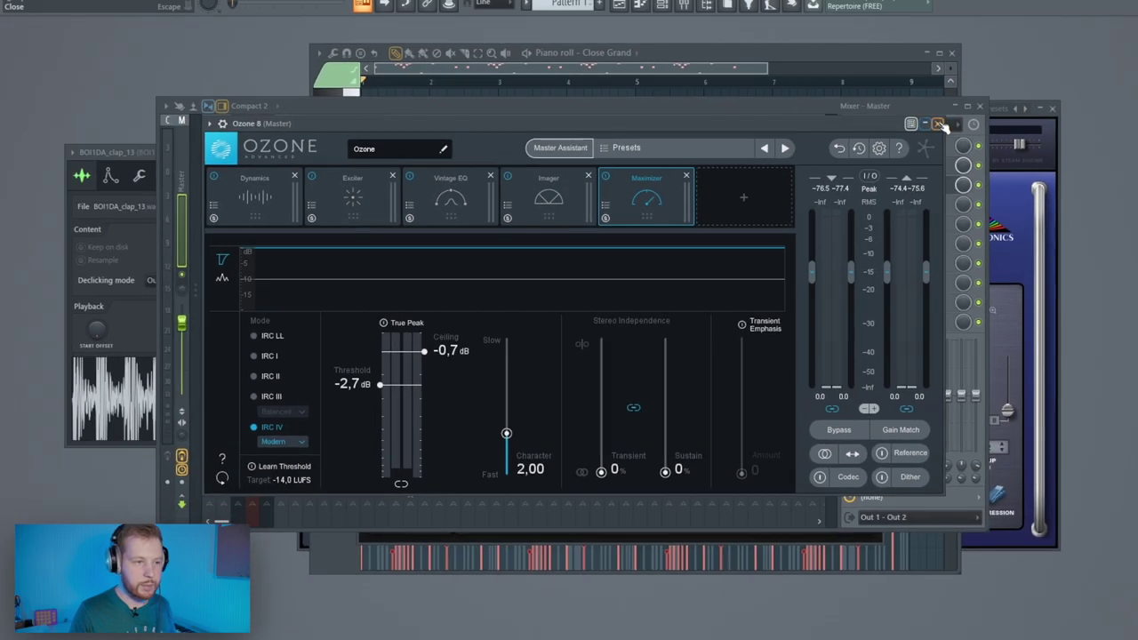
{"action": "left_click", "coordinate": [1106, 35]}
{"action": "key", "text": "space"}
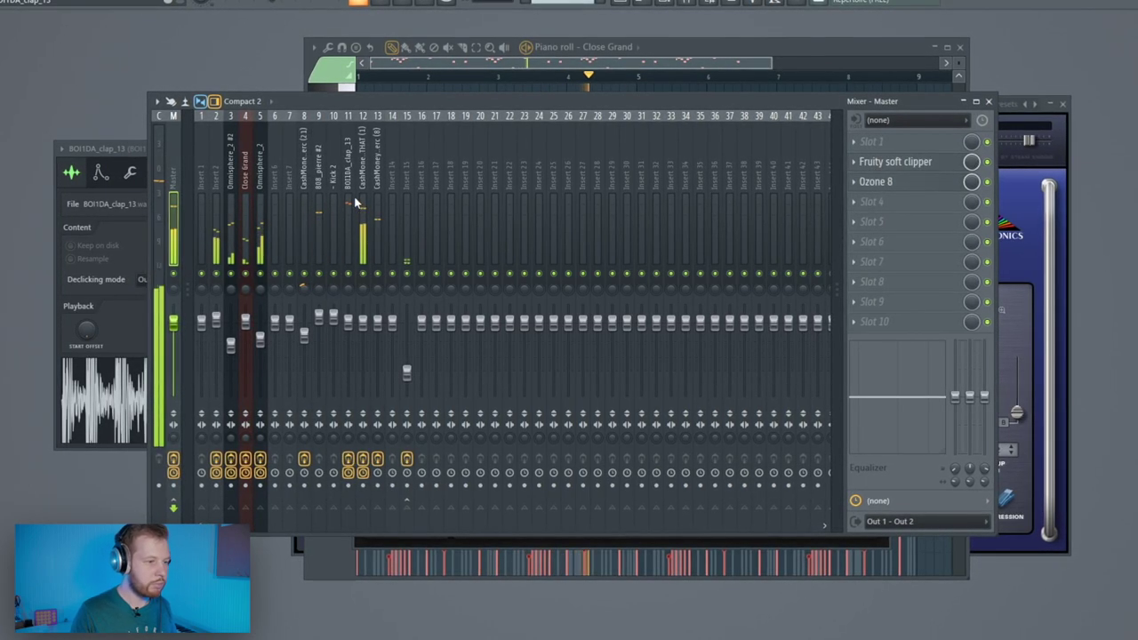
{"action": "left_click", "coordinate": [305, 335]}
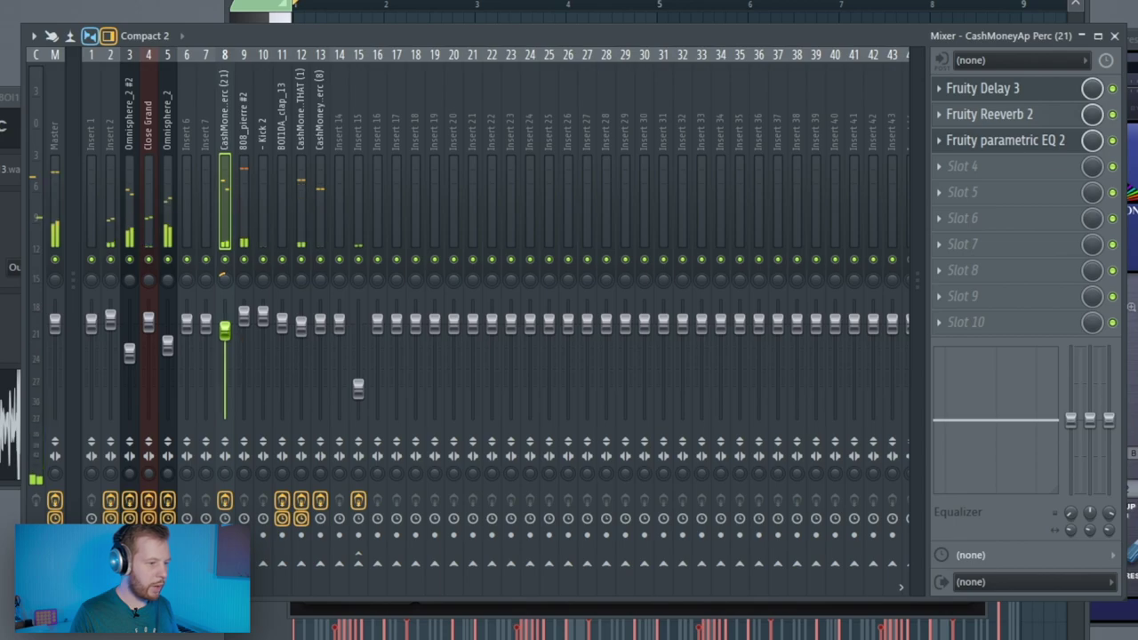
- Split Pattern 6 by channel and lay out the resulting patterns in the playlist
{"action": "key", "text": "F6"}
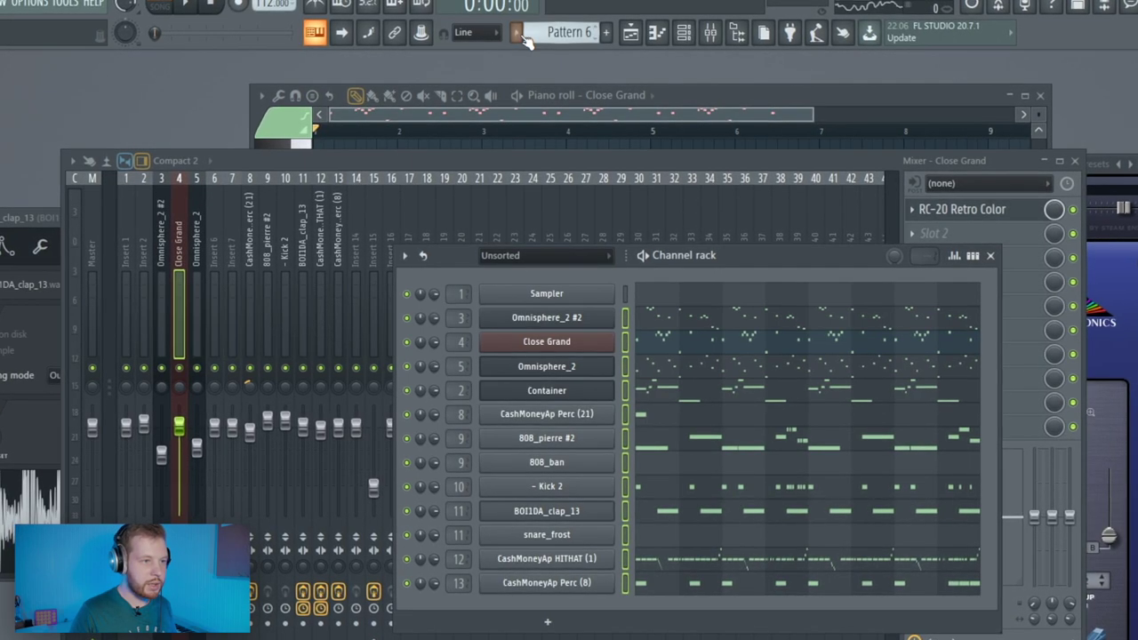
{"action": "left_click", "coordinate": [524, 36]}
{"action": "left_click", "coordinate": [610, 361]}
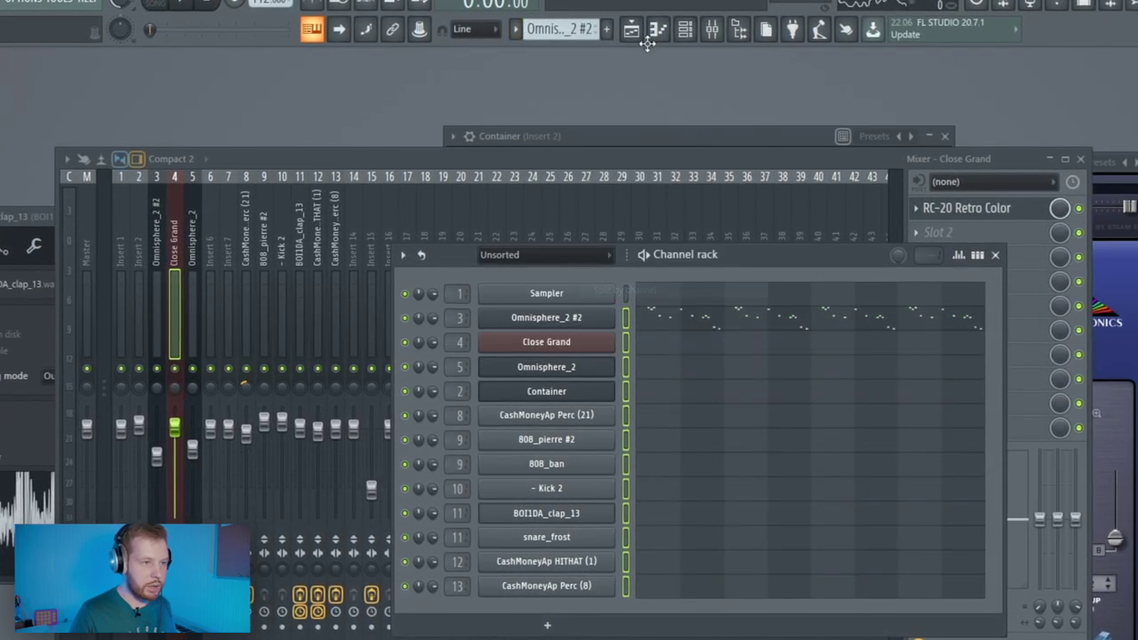
{"action": "left_click", "coordinate": [632, 30]}
{"action": "left_click_drag", "start_coordinate": [23, 178], "coordinate": [292, 189]}
{"action": "left_click_drag", "start_coordinate": [293, 189], "coordinate": [146, 155]}
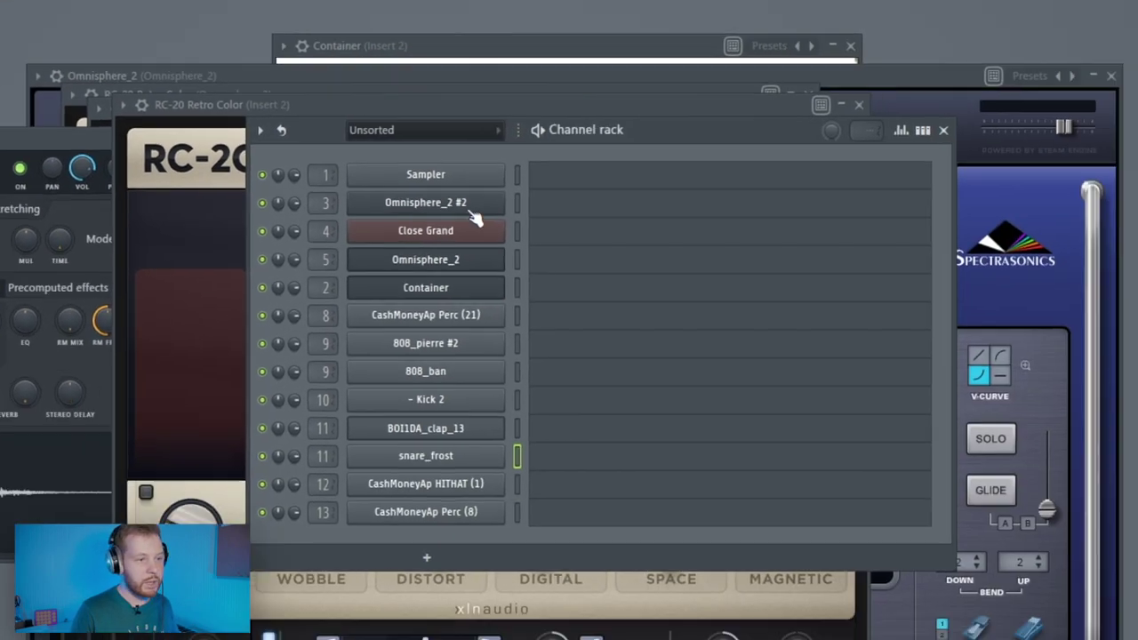
- Insert a GMS synth channel and load the Lead 3 program from the Leads & Synths bank
{"action": "right_click", "coordinate": [1031, 384]}
{"action": "mouse_move", "coordinate": [598, 331]}
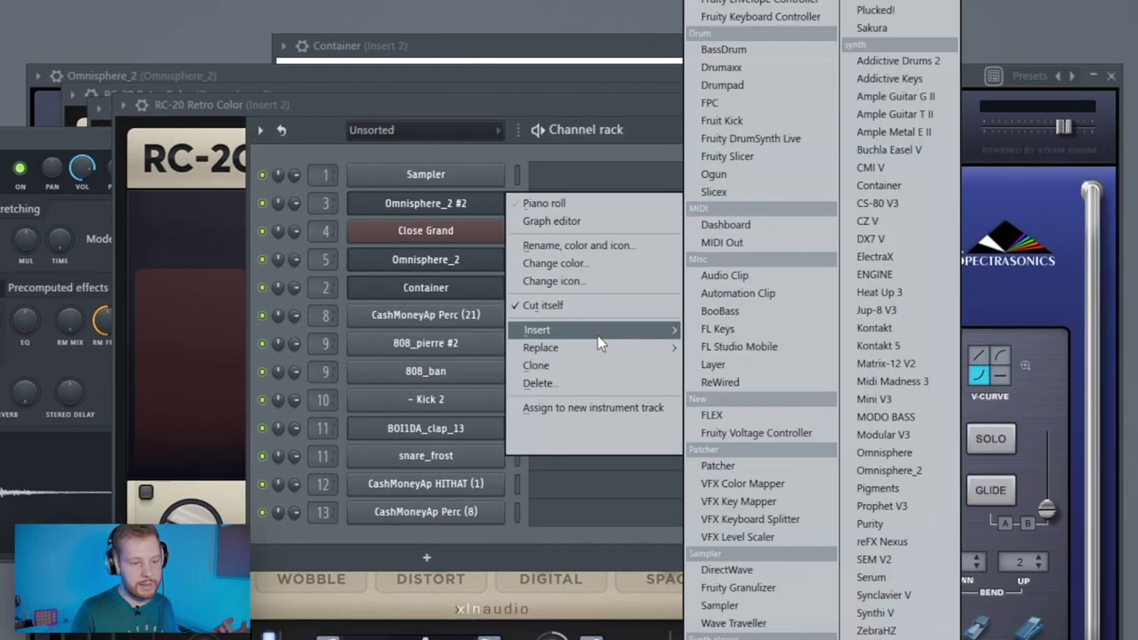
{"action": "left_click", "coordinate": [716, 638]}
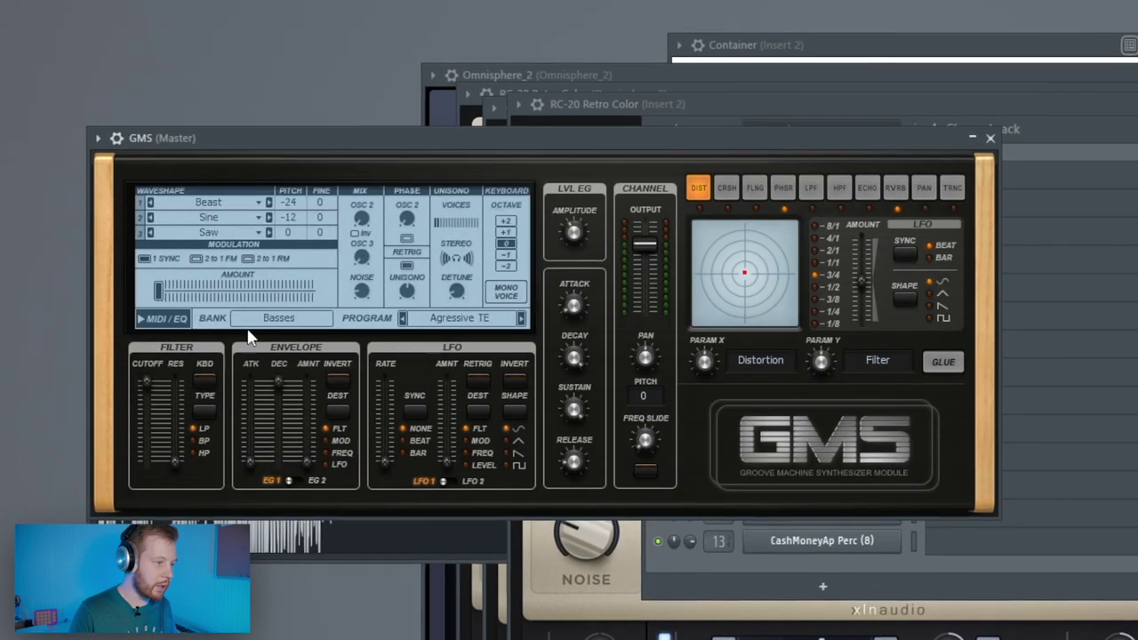
{"action": "left_click", "coordinate": [286, 319]}
{"action": "left_click", "coordinate": [414, 290]}
{"action": "left_click_drag", "start_coordinate": [750, 258], "coordinate": [769, 357]}
{"action": "left_click", "coordinate": [622, 343]}
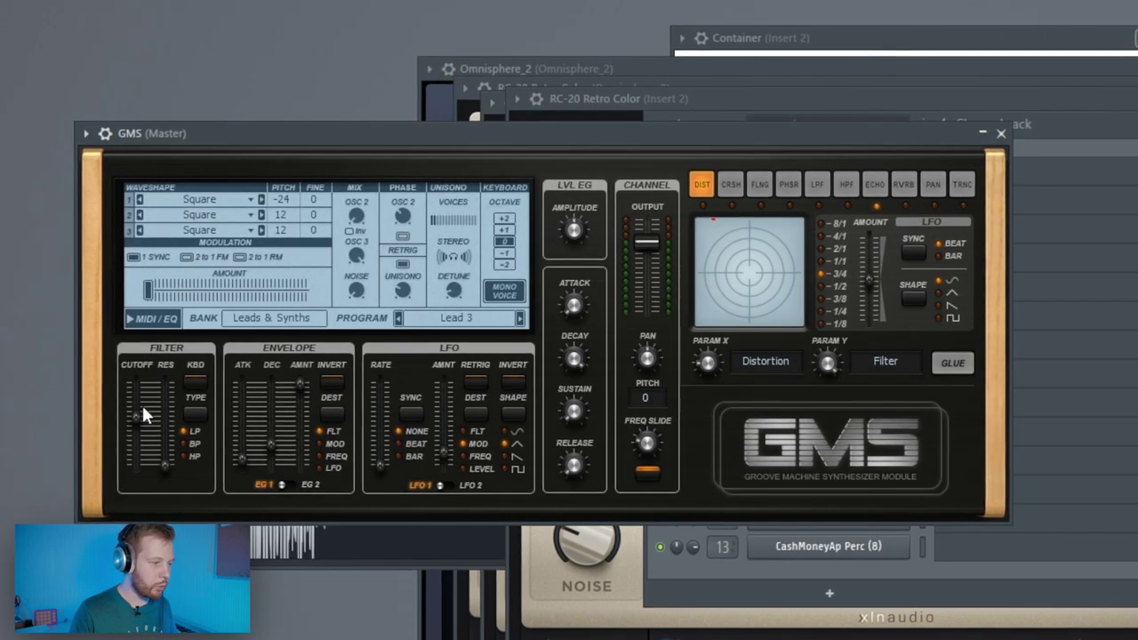
- Raise the GMS filter cutoff, reduce its echo feedback, and close the synth
{"action": "left_click_drag", "start_coordinate": [142, 402], "coordinate": [138, 391]}
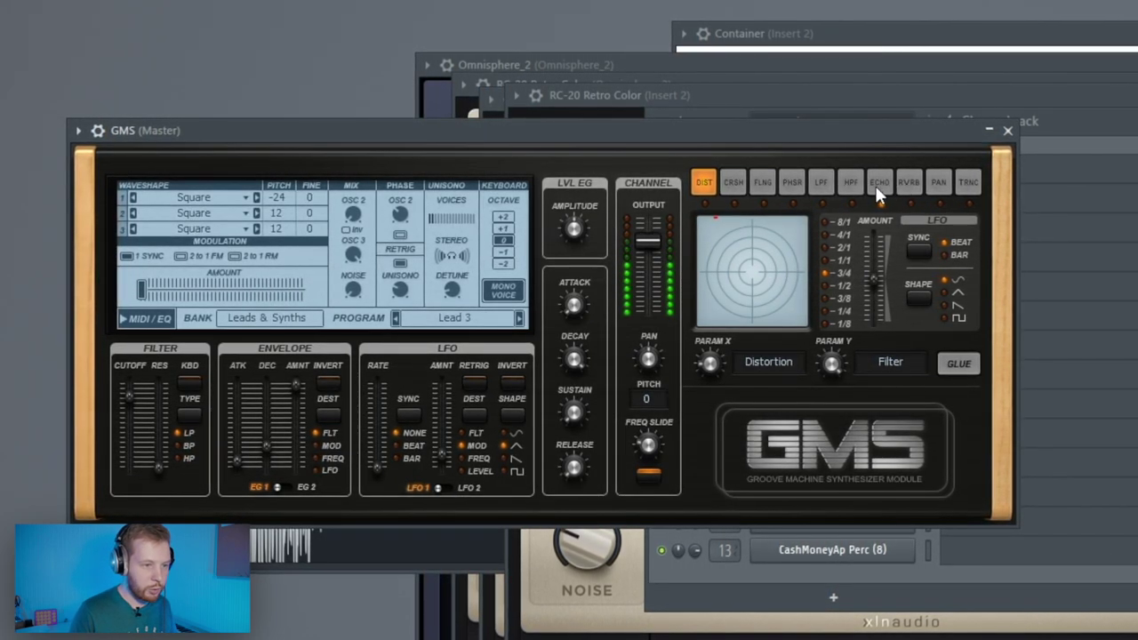
{"action": "left_click", "coordinate": [878, 183]}
{"action": "left_click_drag", "start_coordinate": [710, 363], "coordinate": [708, 369]}
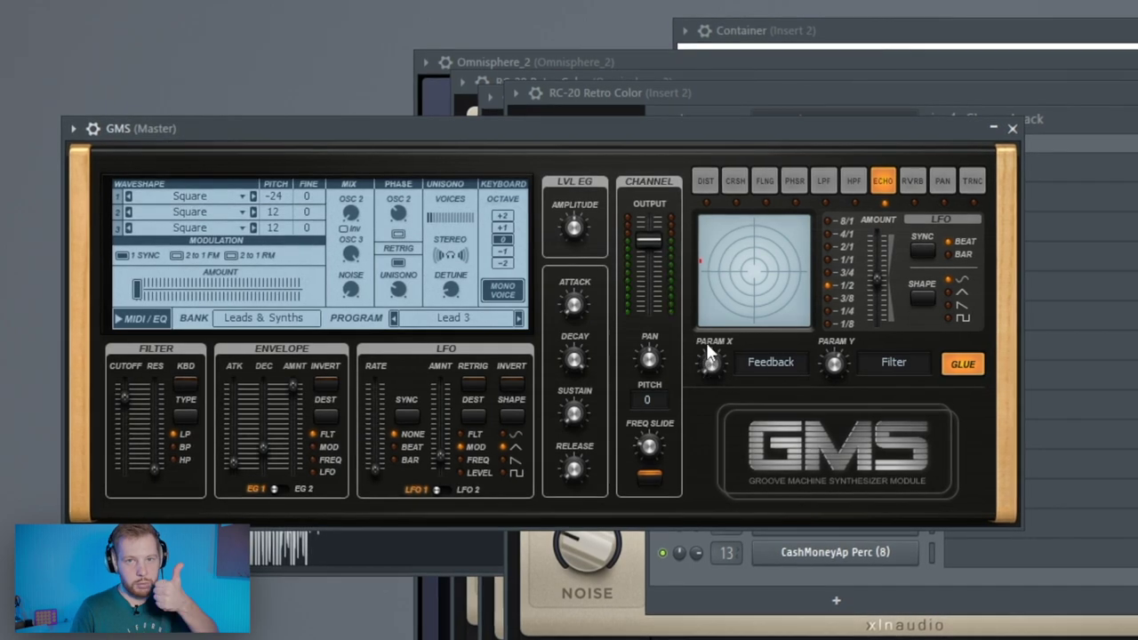
{"action": "left_click", "coordinate": [1017, 126]}
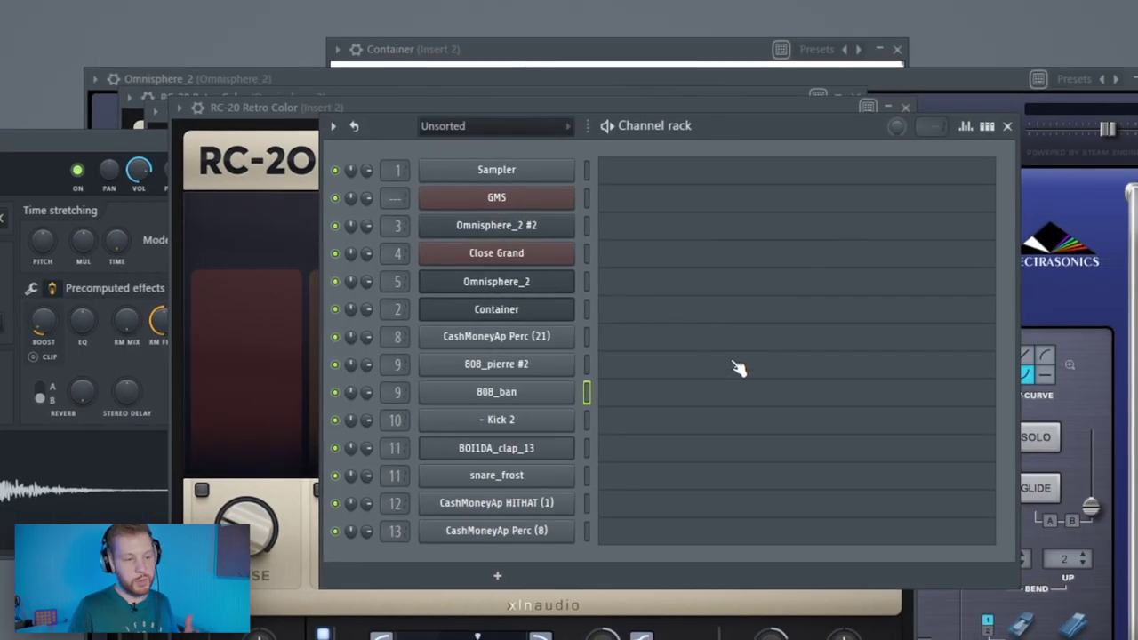
- Draw an 808_ban line of short A5, F5 and E5 notes, repeating it from bar 3
{"action": "left_click", "coordinate": [649, 399]}
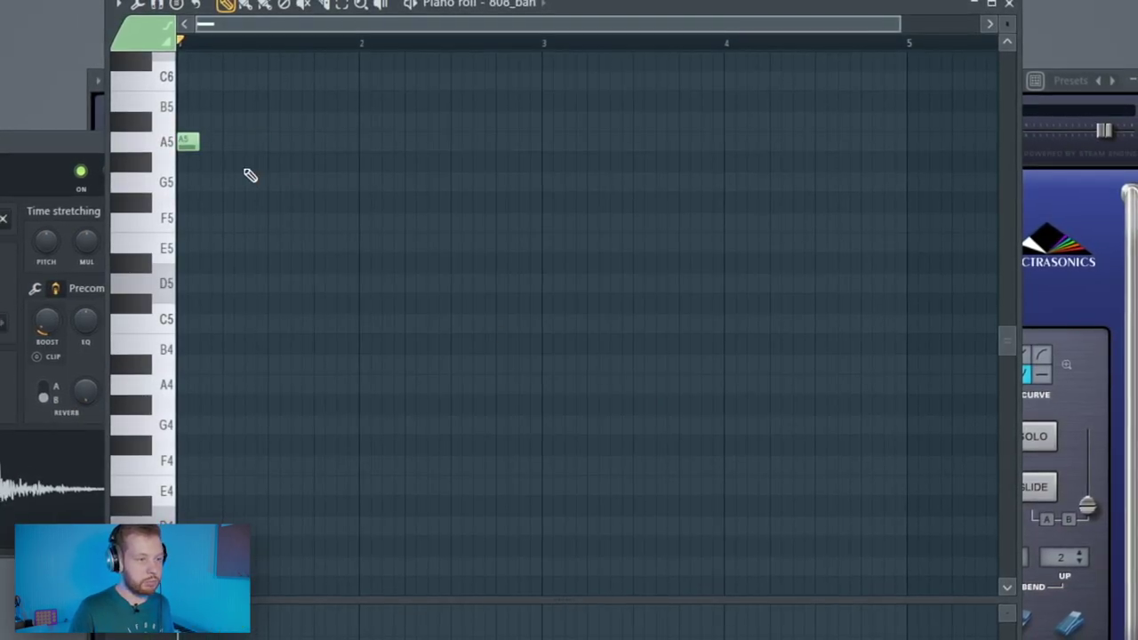
{"action": "left_click_drag", "start_coordinate": [401, 243], "coordinate": [416, 242]}
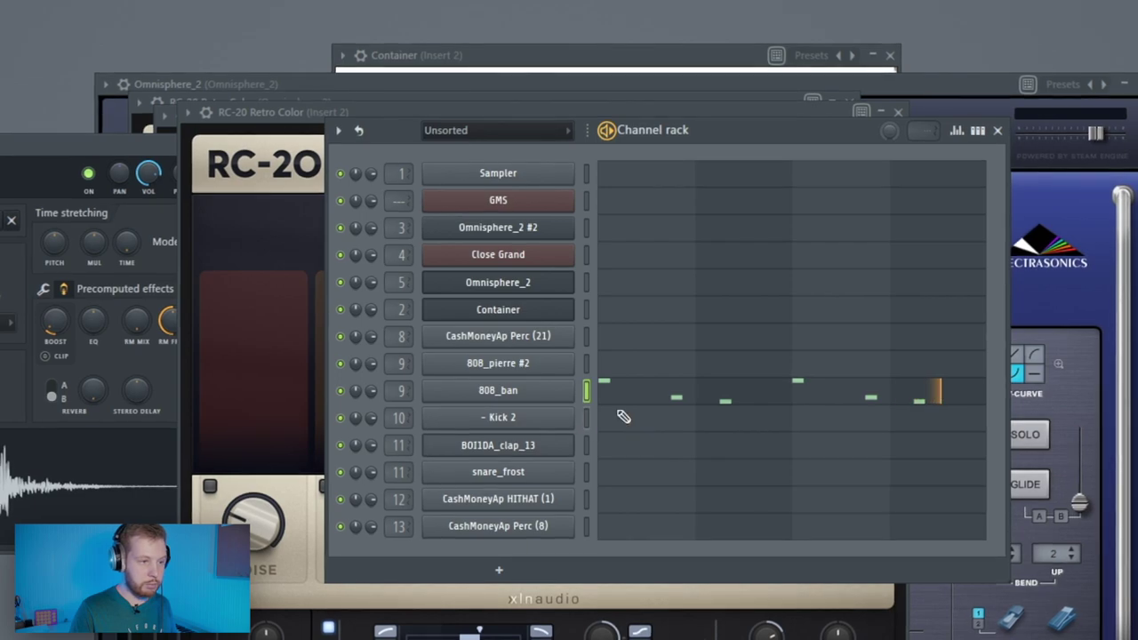
- Draw a Kick 2 pattern of short C5 hits following the 808 rhythm with extra hits in bar 2, repeated from bar 3
{"action": "left_click", "coordinate": [620, 412]}
{"action": "left_click", "coordinate": [192, 326]}
{"action": "left_click", "coordinate": [323, 329]}
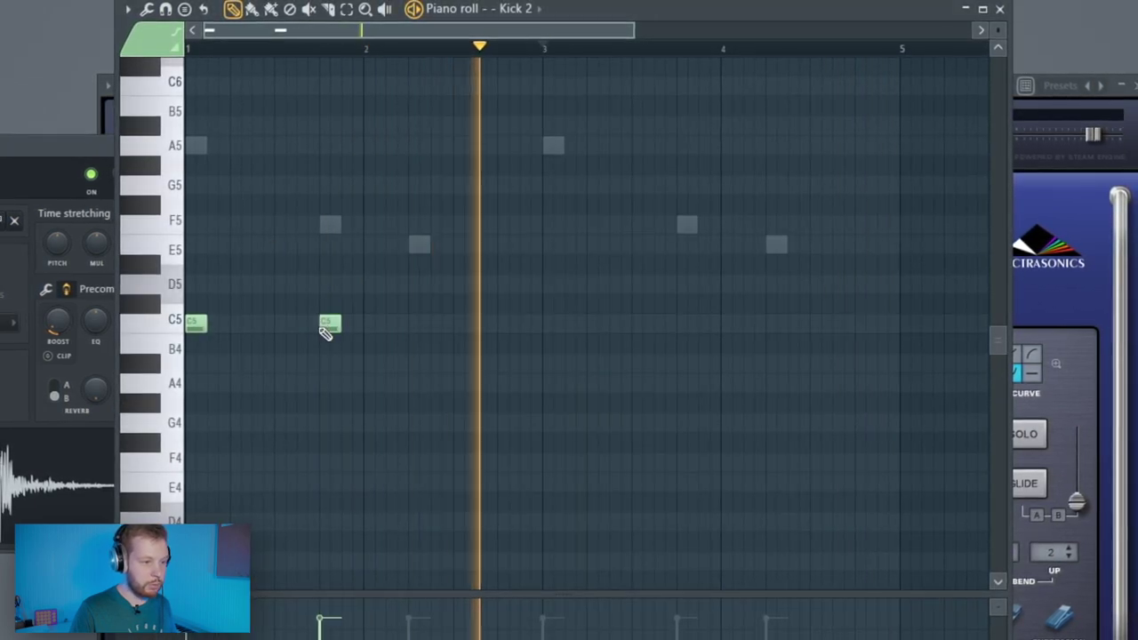
{"action": "left_click", "coordinate": [418, 326]}
{"action": "left_click", "coordinate": [485, 326]}
{"action": "left_click", "coordinate": [524, 325]}
{"action": "key", "text": "ctrl+b"}
{"action": "key", "text": "F7"}
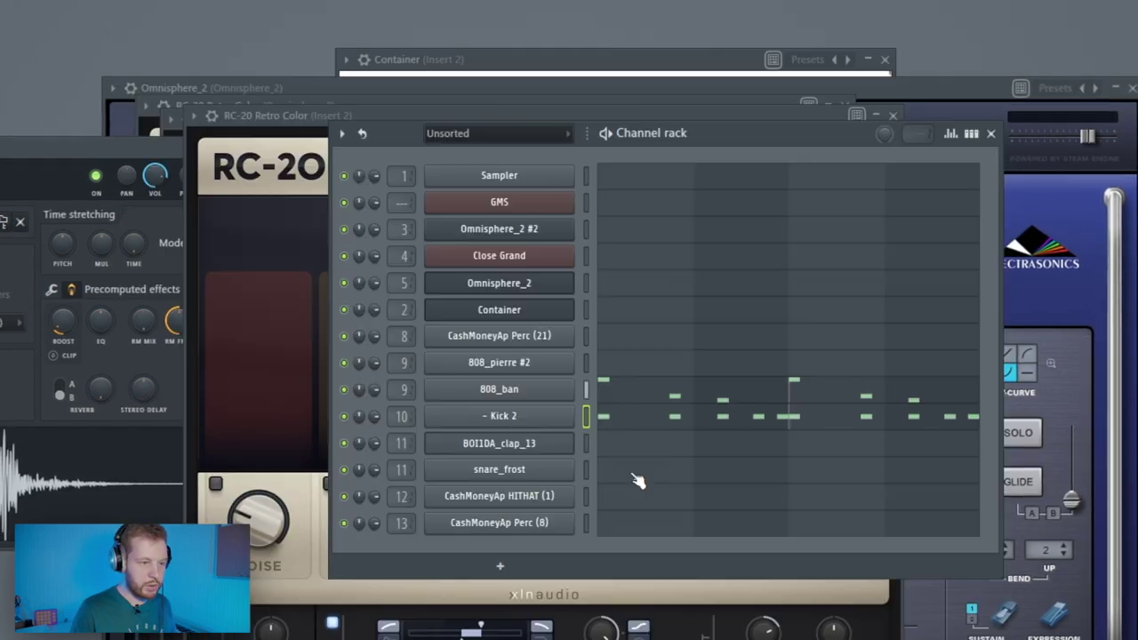
- Place a snare_frost hit on beat 3 of all four bars and lower the notes one semitone to B4
{"action": "left_click", "coordinate": [636, 477]}
{"action": "left_click", "coordinate": [289, 373]}
{"action": "left_click", "coordinate": [465, 374]}
{"action": "left_click_drag", "start_coordinate": [563, 309], "coordinate": [233, 422]}
{"action": "left_click_drag", "start_coordinate": [289, 375], "coordinate": [640, 421]}
{"action": "left_click", "coordinate": [649, 446], "text": "ctrl"}
{"action": "key", "text": "shift+Down"}
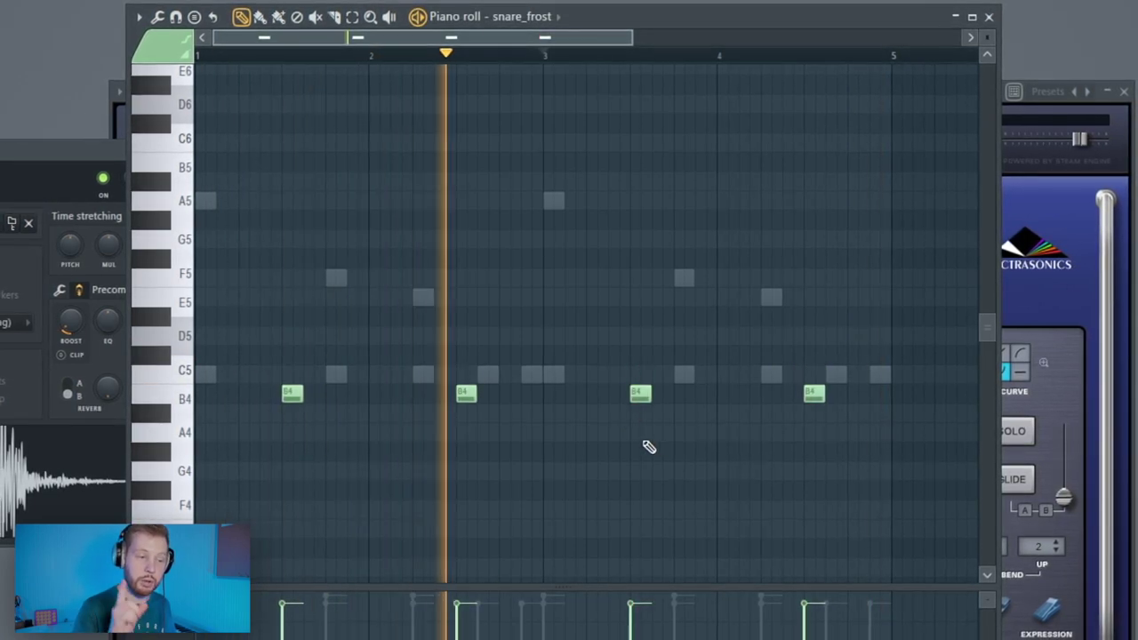
{"action": "left_click", "coordinate": [988, 18]}
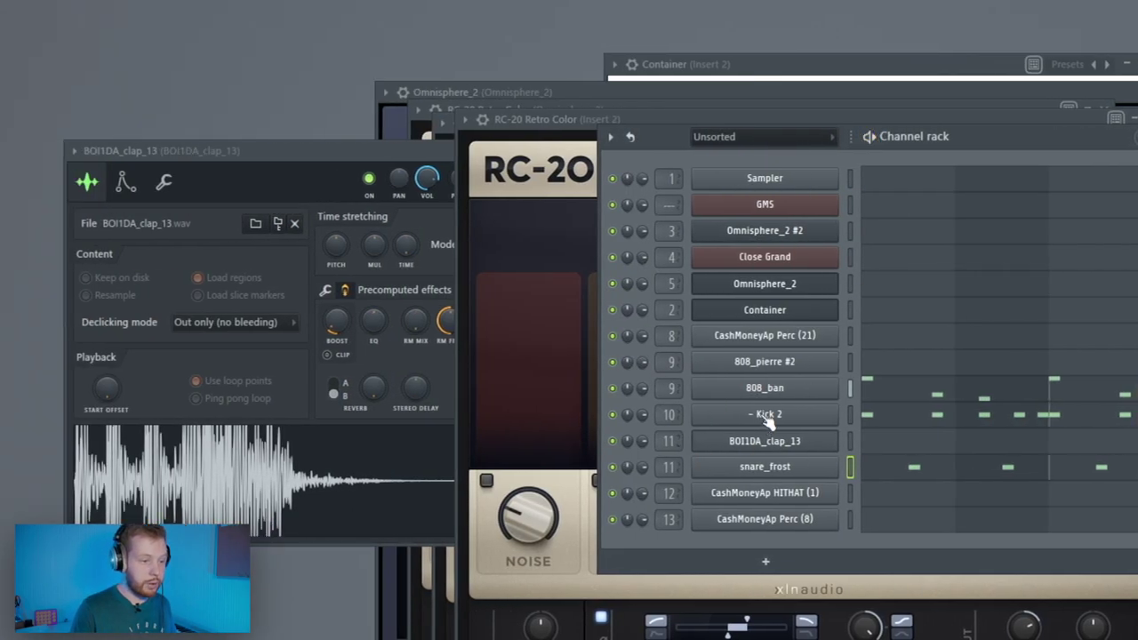
- Draw four sparse C5 hits across the four bars on the cloned CashMoneyAp Perc (8) #2 channel
{"action": "left_click", "coordinate": [767, 416]}
{"action": "left_click", "coordinate": [786, 476]}
{"action": "left_click", "coordinate": [149, 162]}
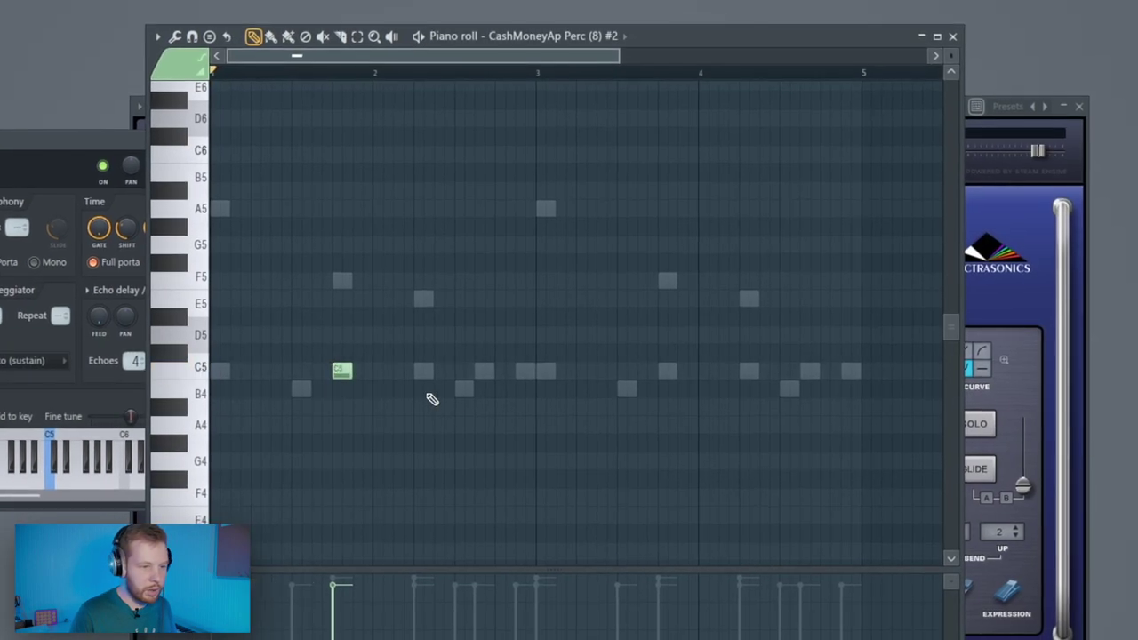
{"action": "key", "text": "space"}
{"action": "left_click", "coordinate": [519, 372]}
{"action": "left_click", "coordinate": [668, 371]}
{"action": "left_click", "coordinate": [852, 372]}
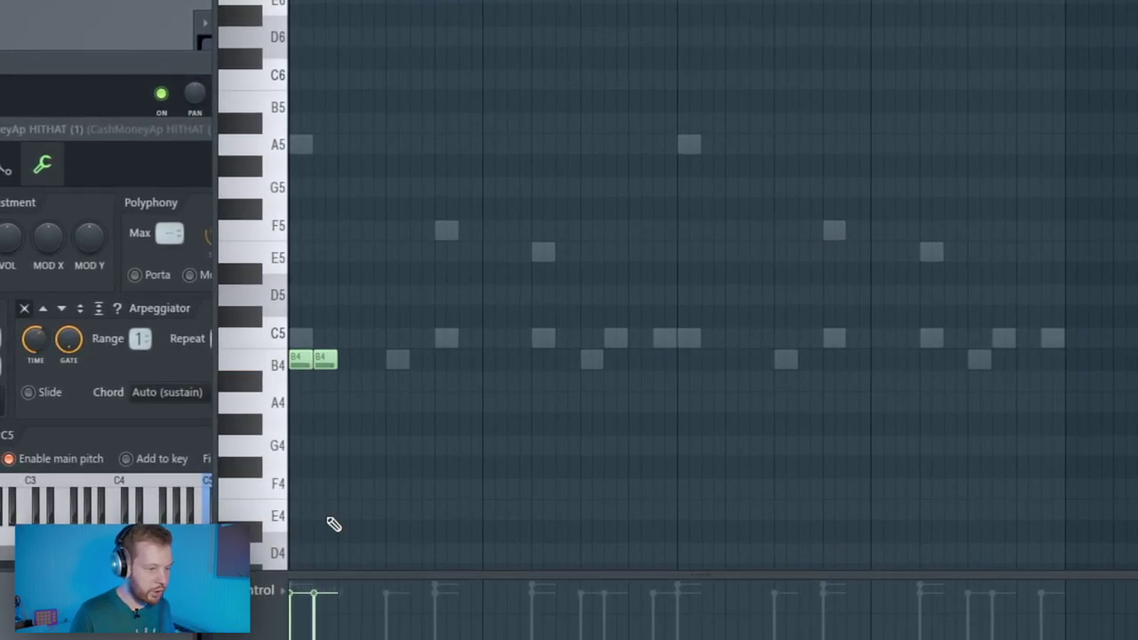
- Fill all four bars of CashMoneyAp HITHAT (1) with repeated eighth-note B4 hits and play the pattern
{"action": "key", "text": "ctrl+b"}
{"action": "key", "text": "ctrl+b"}
{"action": "key", "text": "ctrl+b"}
{"action": "key", "text": "ctrl+b"}
{"action": "key", "text": "ctrl+b"}
{"action": "key", "text": "ctrl+b"}
{"action": "key", "text": "ctrl+b"}
{"action": "key", "text": "ctrl+b"}
{"action": "key", "text": "ctrl+b"}
{"action": "key", "text": "ctrl+b"}
{"action": "key", "text": "ctrl+b"}
{"action": "key", "text": "ctrl+b"}
{"action": "key", "text": "ctrl+b"}
{"action": "key", "text": "ctrl+b"}
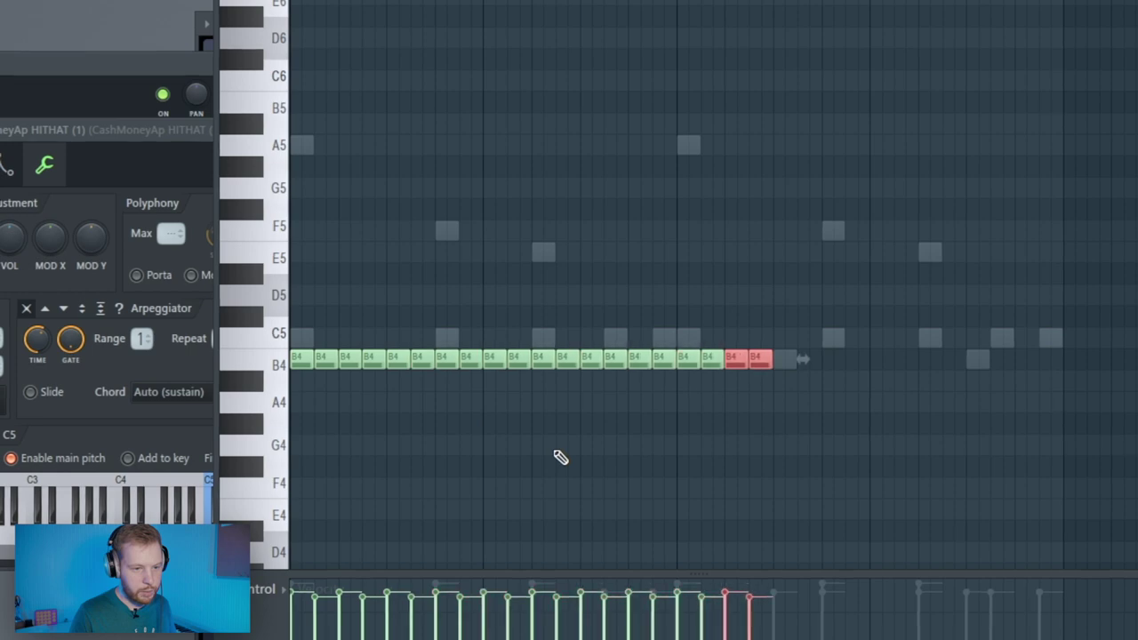
{"action": "key", "text": "ctrl+d"}
{"action": "key", "text": "space"}
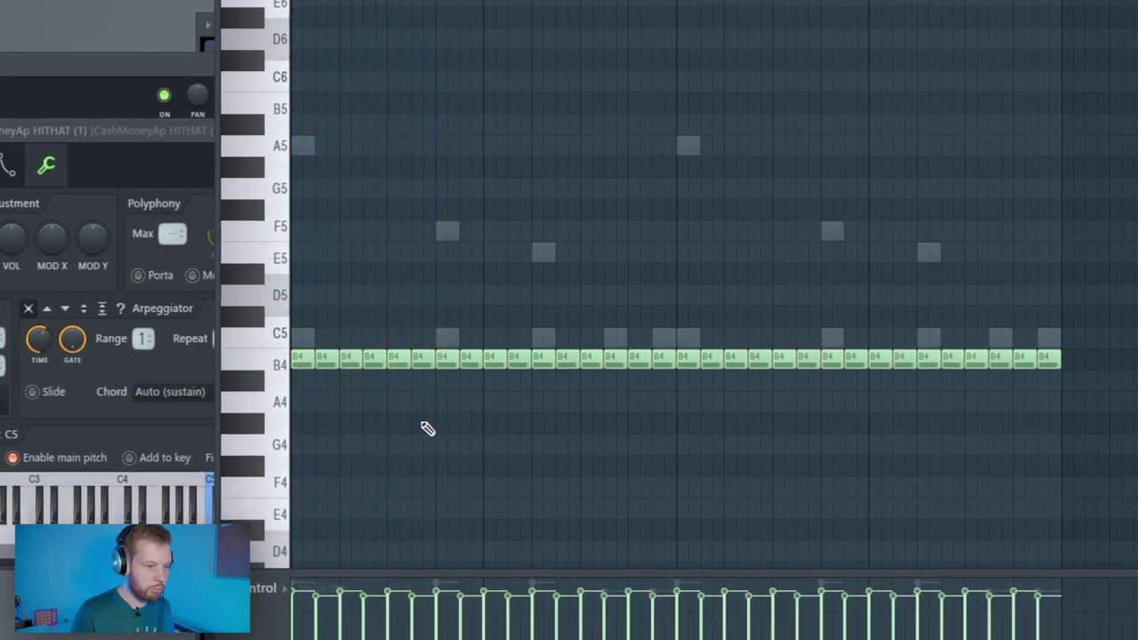
- Split the hi-hat note on beat 4 of bar 1 into two shorter hits and listen to the result
{"action": "scroll", "coordinate": [426, 426], "scroll_direction": "up", "scroll_amount": 2}
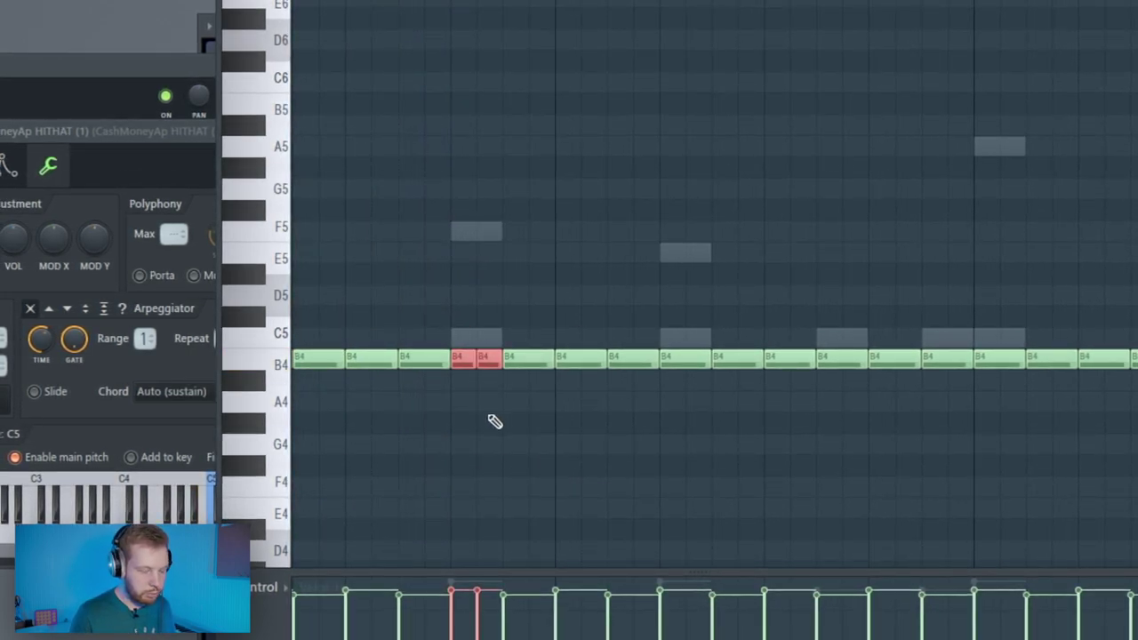
{"action": "key", "text": "space"}
{"action": "scroll", "coordinate": [579, 414], "scroll_direction": "down", "scroll_amount": 5}
{"action": "scroll", "coordinate": [800, 405], "scroll_direction": "down", "scroll_amount": 2}
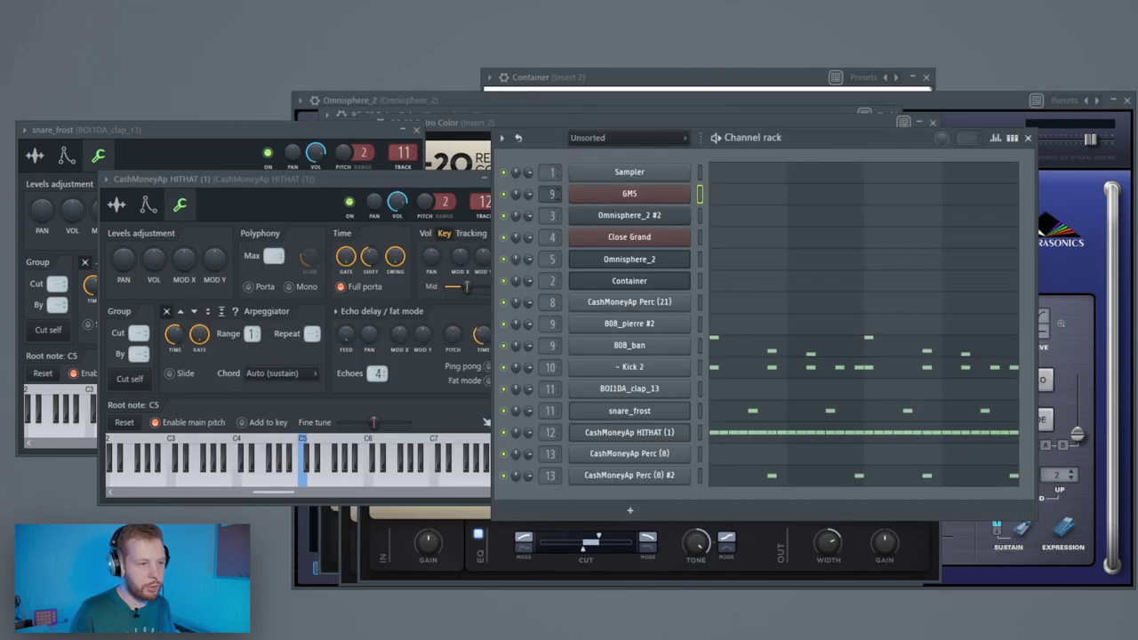
- Route the GMS channel to mixer insert 6 and load Soundgoodizer in its first effect slot
{"action": "key", "text": "F9"}
{"action": "left_click", "coordinate": [907, 158]}
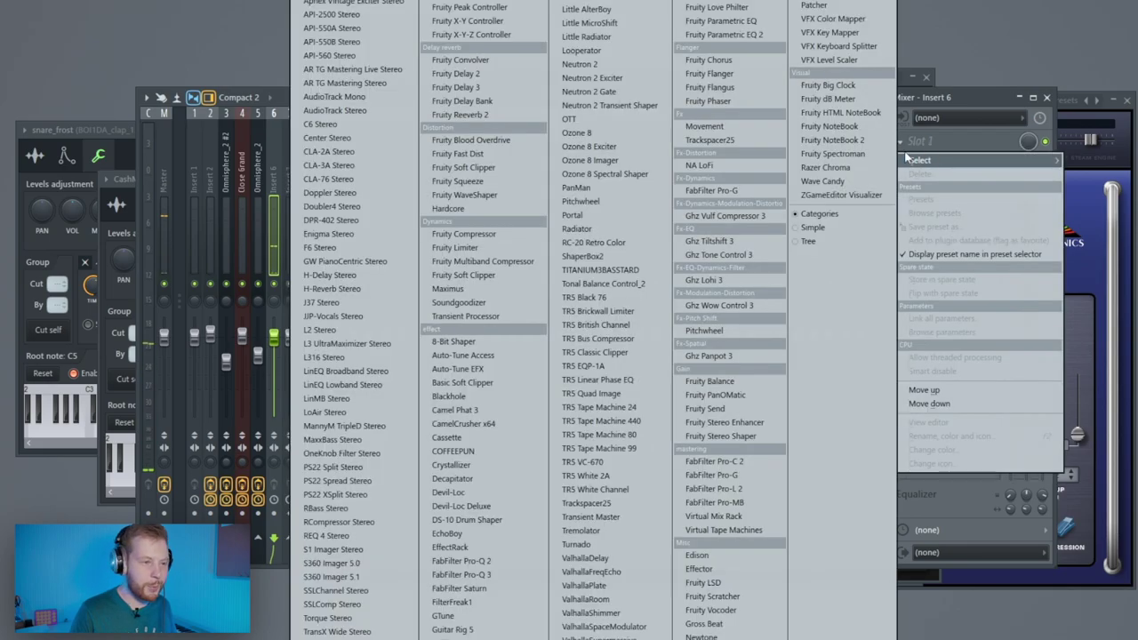
{"action": "left_click", "coordinate": [459, 303]}
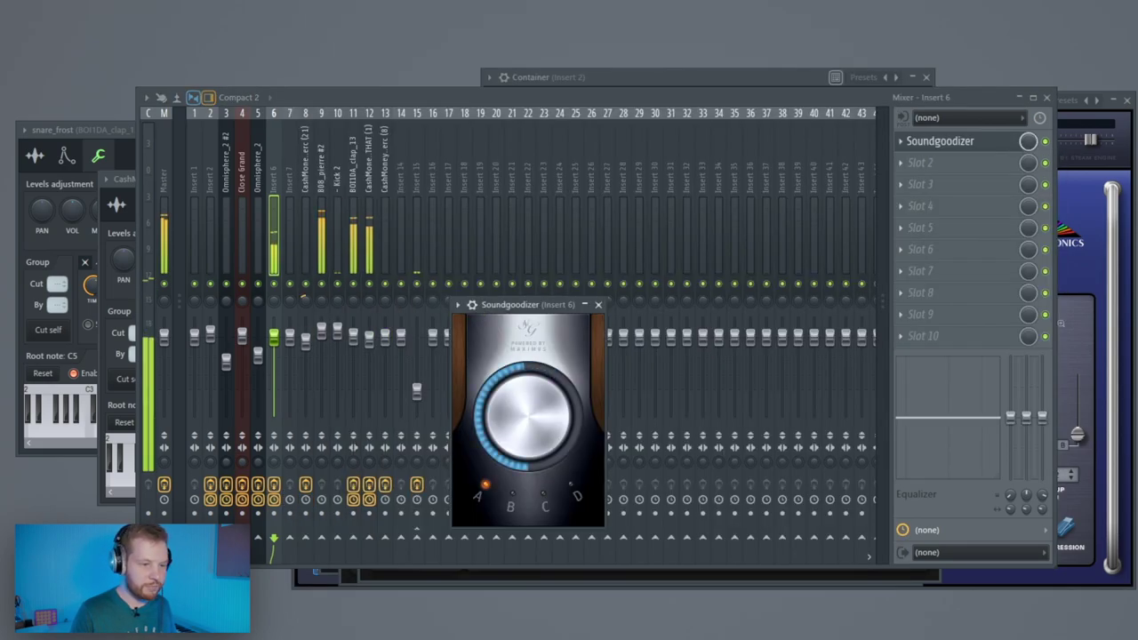
- Draw a two-bar GMS melody of E4, A4, D4, F4, A#4, E4, A#3 and A3, and repeat it from bar 3
{"action": "key", "text": "F7"}
{"action": "left_click_drag", "start_coordinate": [358, 477], "coordinate": [425, 544]}
{"action": "left_click", "coordinate": [414, 372]}
{"action": "key", "text": "space"}
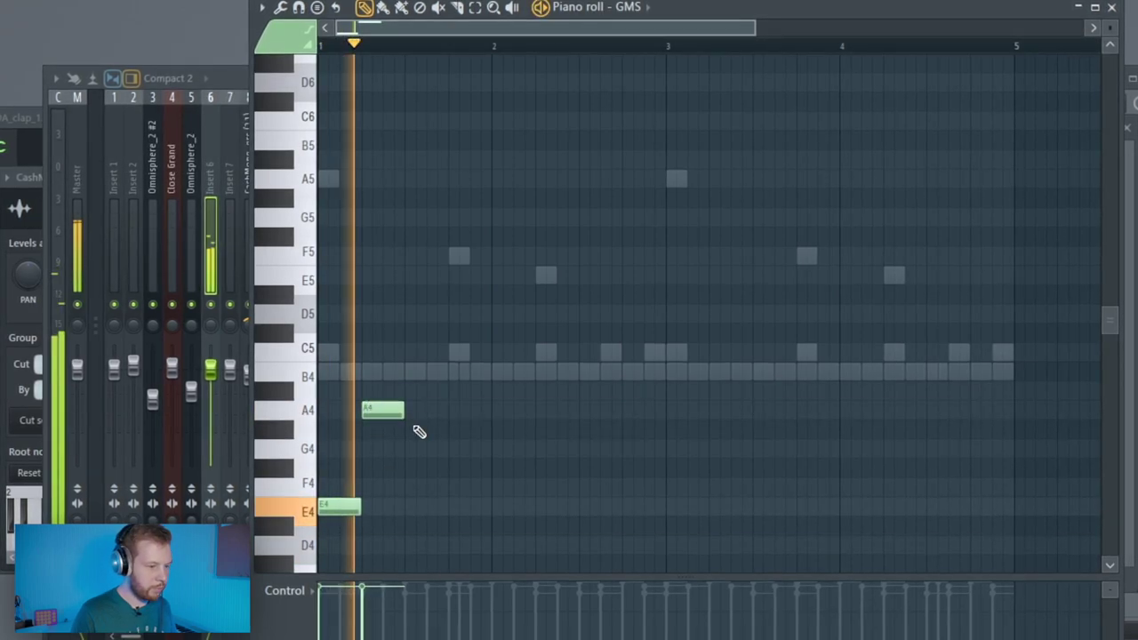
{"action": "left_click", "coordinate": [451, 489]}
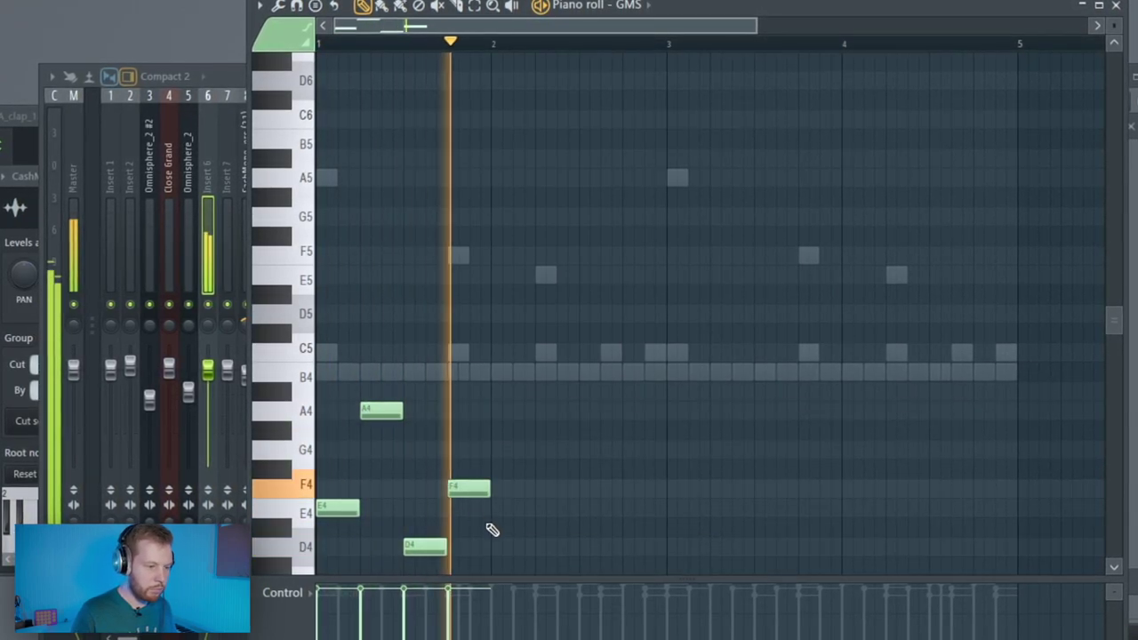
{"action": "left_click", "coordinate": [512, 394]}
{"action": "left_click", "coordinate": [553, 507]}
{"action": "scroll", "coordinate": [579, 508], "scroll_direction": "down", "scroll_amount": 3}
{"action": "left_click", "coordinate": [587, 508]}
{"action": "left_click", "coordinate": [640, 532]}
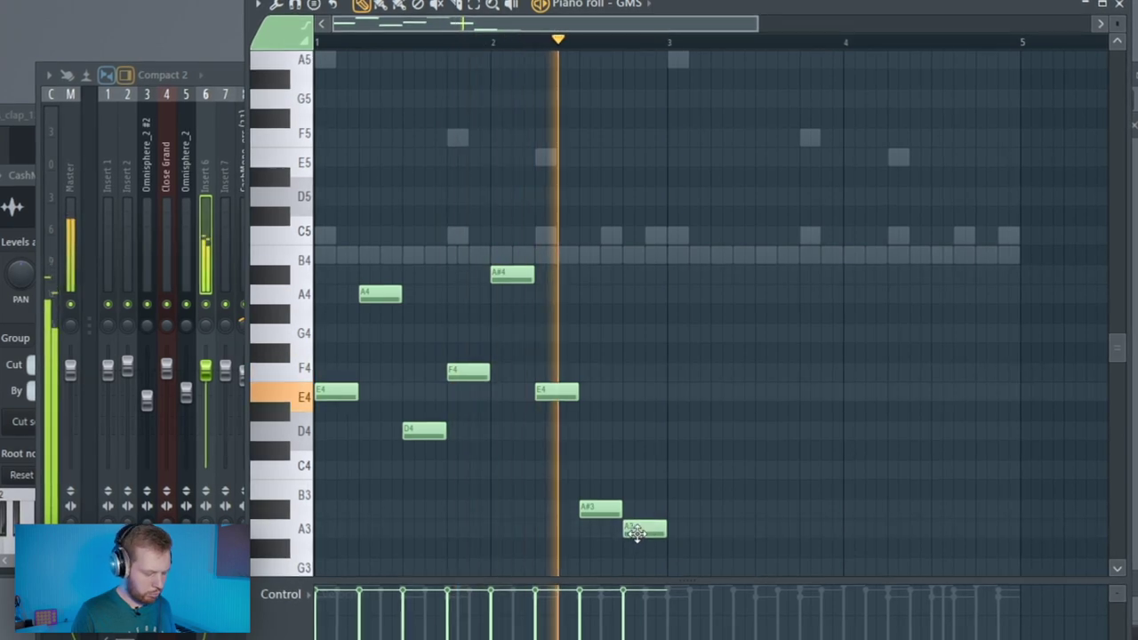
{"action": "key", "text": "ctrl+b"}
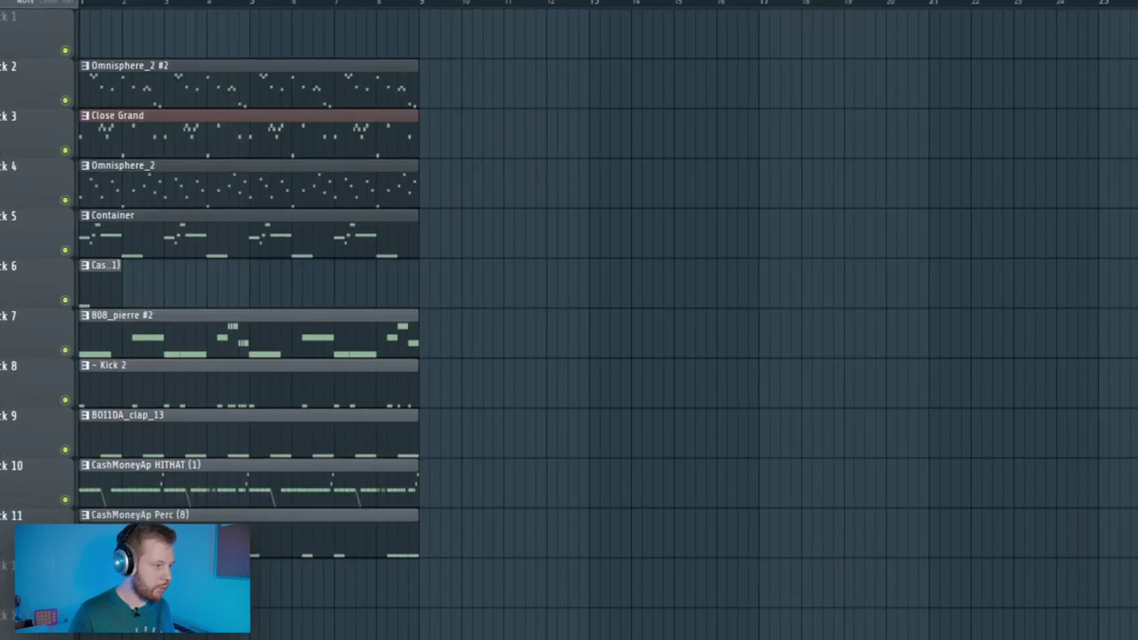
- Place Patterns 17 and 18 at bar 13 of the playlist and repeat them at bar 17
{"action": "left_click_drag", "start_coordinate": [4, 533], "coordinate": [622, 407]}
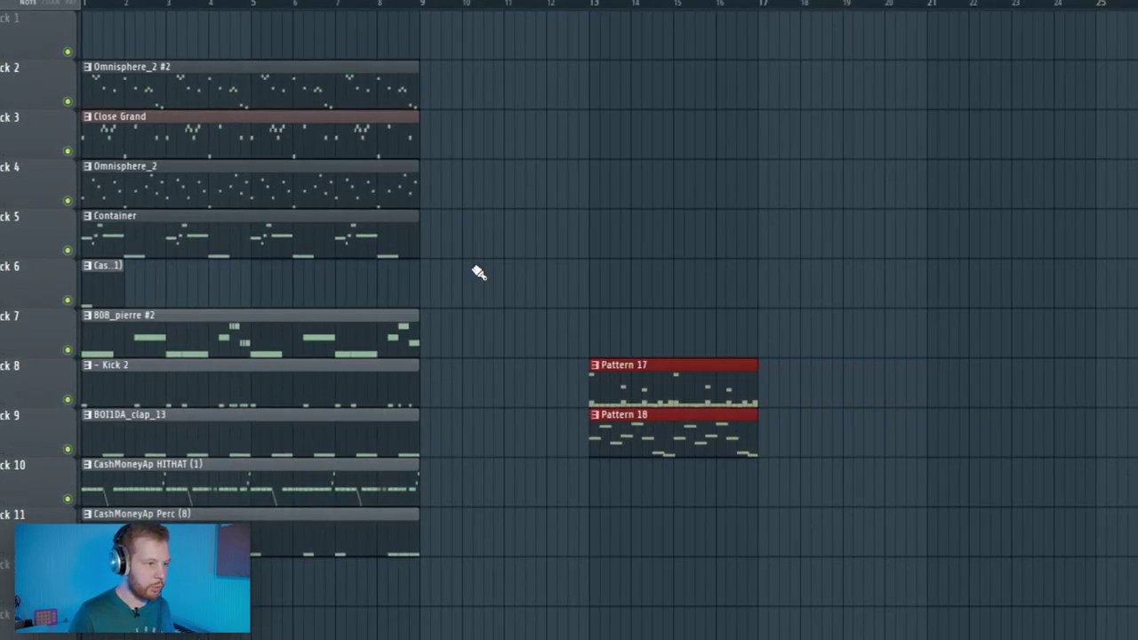
{"action": "left_click_drag", "start_coordinate": [432, 40], "coordinate": [75, 569]}
{"action": "left_click_drag", "start_coordinate": [768, 354], "coordinate": [592, 556]}
{"action": "left_click_drag", "start_coordinate": [650, 391], "coordinate": [789, 393]}
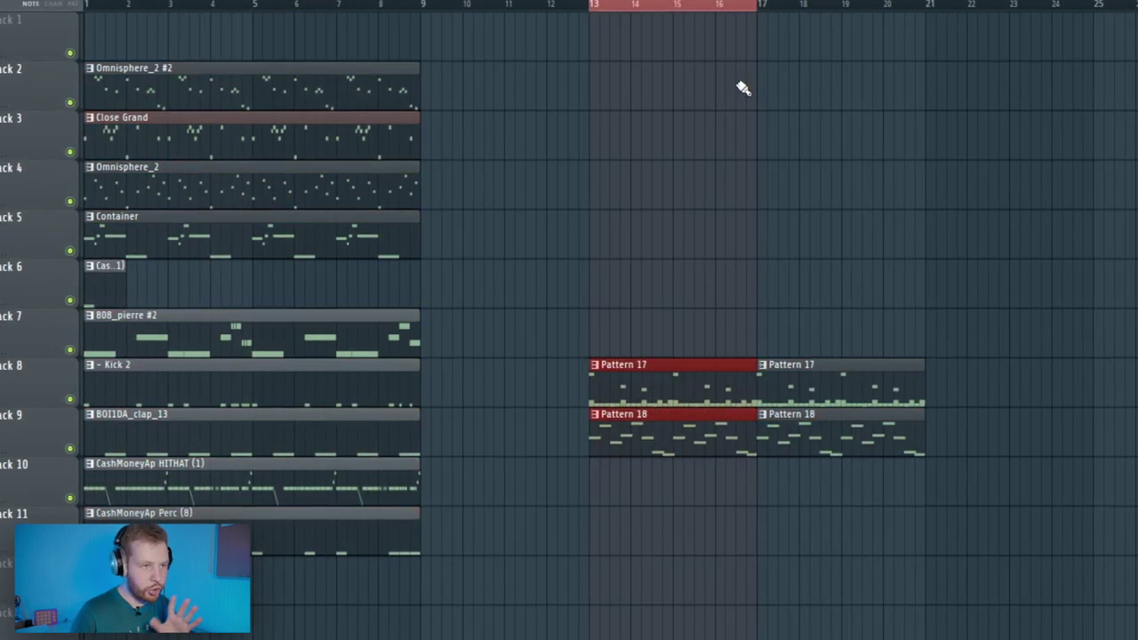
- Create an automation clip for the GMS channel panning over bars 13 to 16
{"action": "key", "text": "F6"}
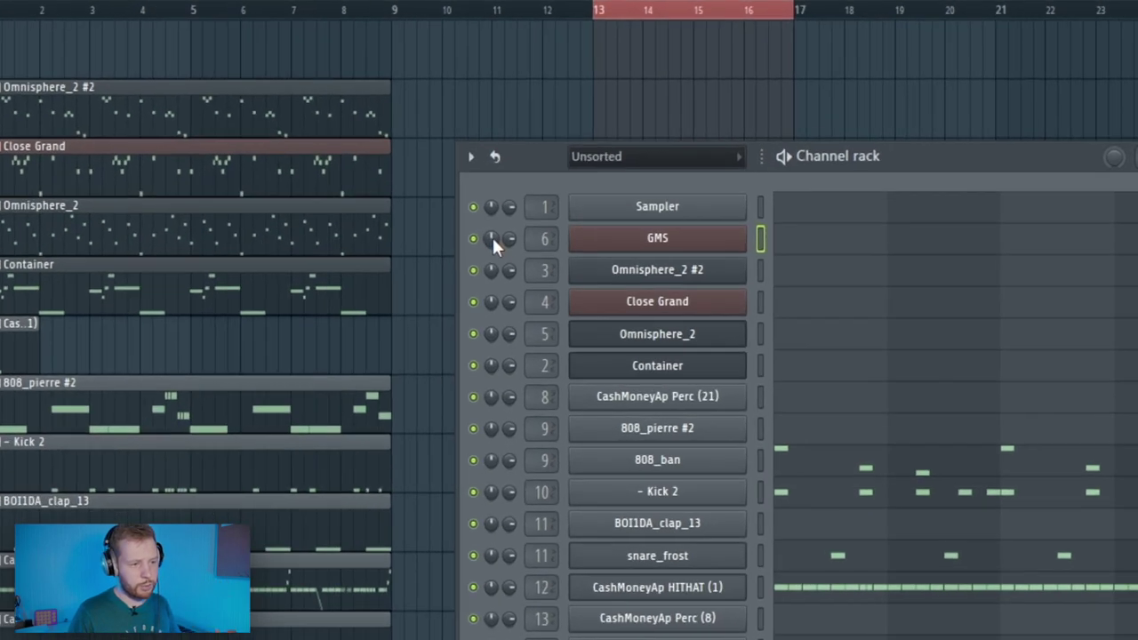
{"action": "right_click", "coordinate": [507, 198]}
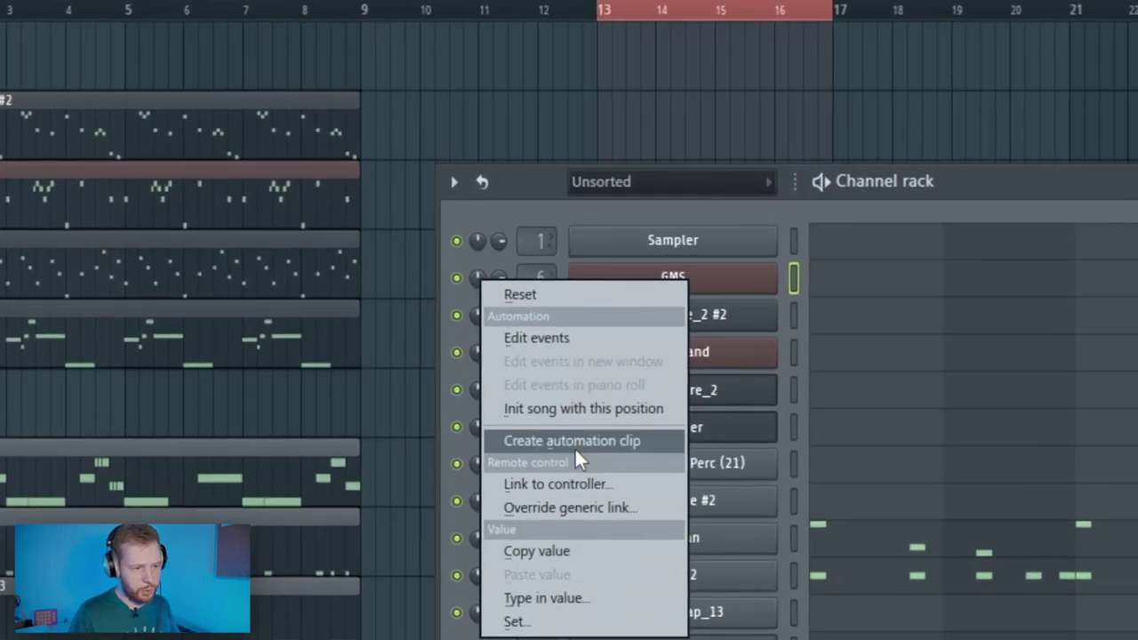
{"action": "left_click", "coordinate": [570, 316]}
{"action": "left_click", "coordinate": [826, 149]}
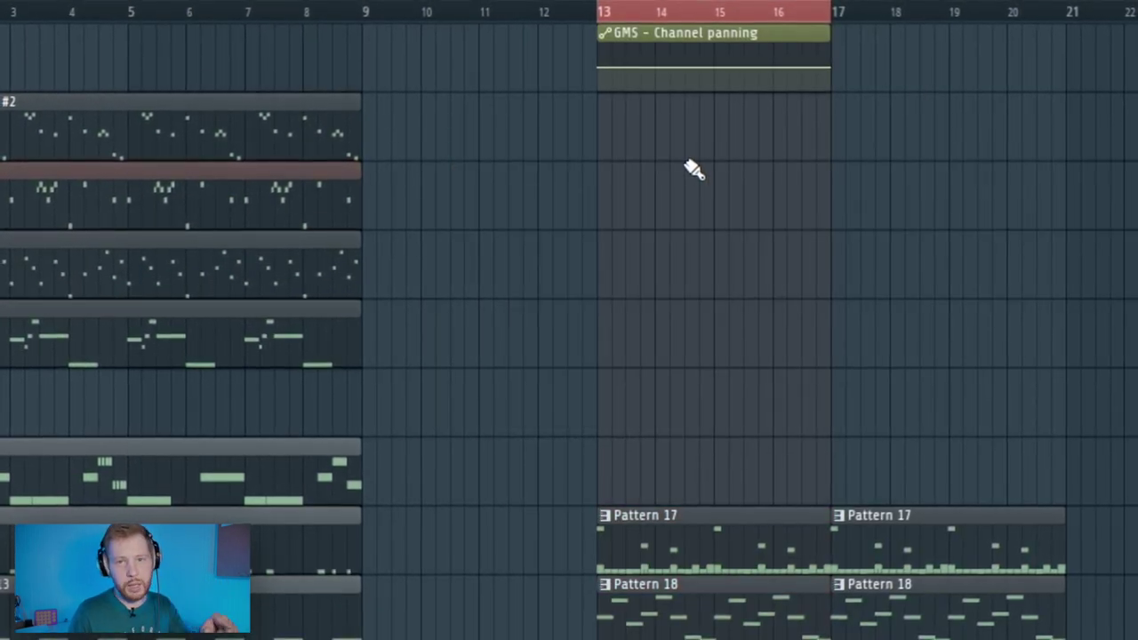
- Enable the LFO on the GMS panning automation clip and reduce its amount
{"action": "double_click", "coordinate": [729, 37]}
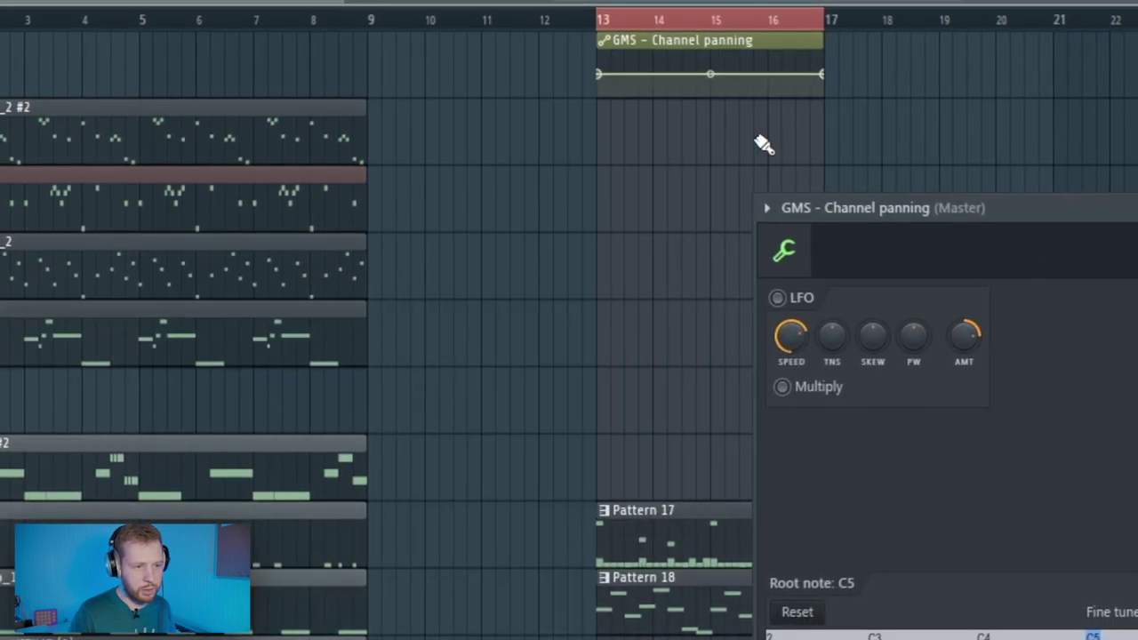
{"action": "left_click", "coordinate": [779, 297]}
{"action": "key", "text": "space"}
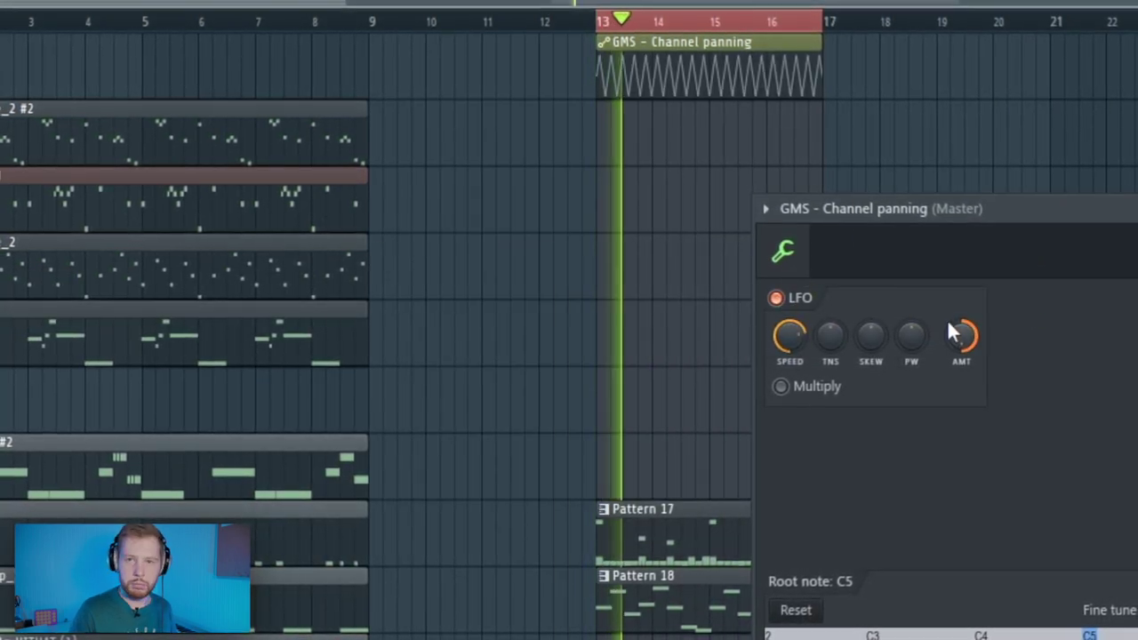
{"action": "left_click_drag", "start_coordinate": [955, 335], "coordinate": [955, 358]}
{"action": "key", "text": "space"}
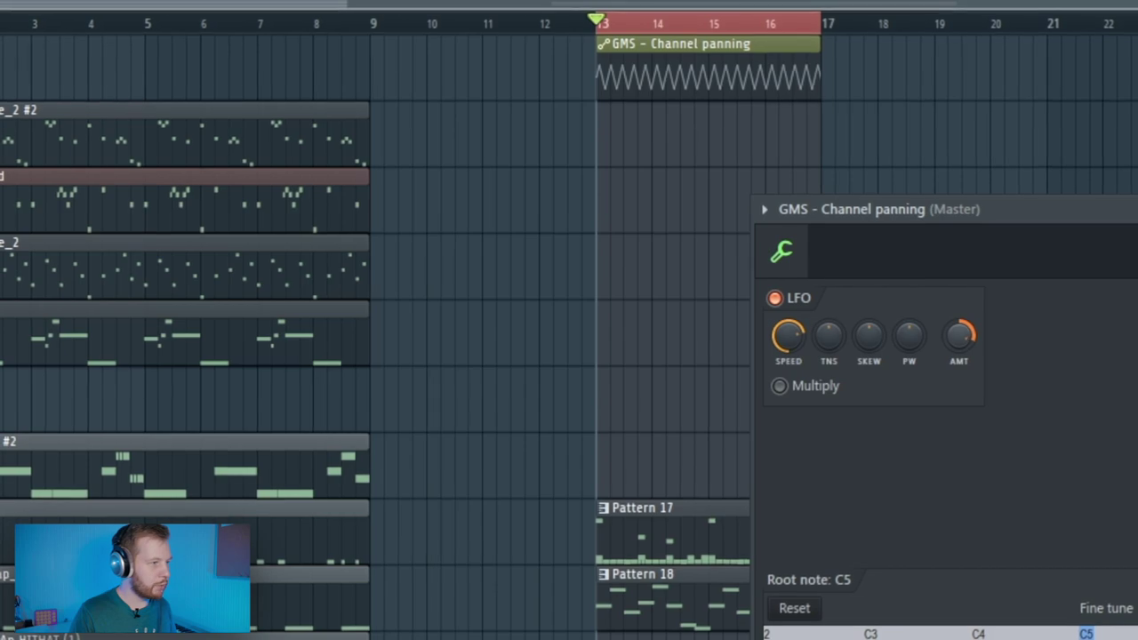
- Slow down the panning LFO's speed and slightly lower the volume of mixer insert 6
{"action": "left_click_drag", "start_coordinate": [788, 335], "coordinate": [788, 364]}
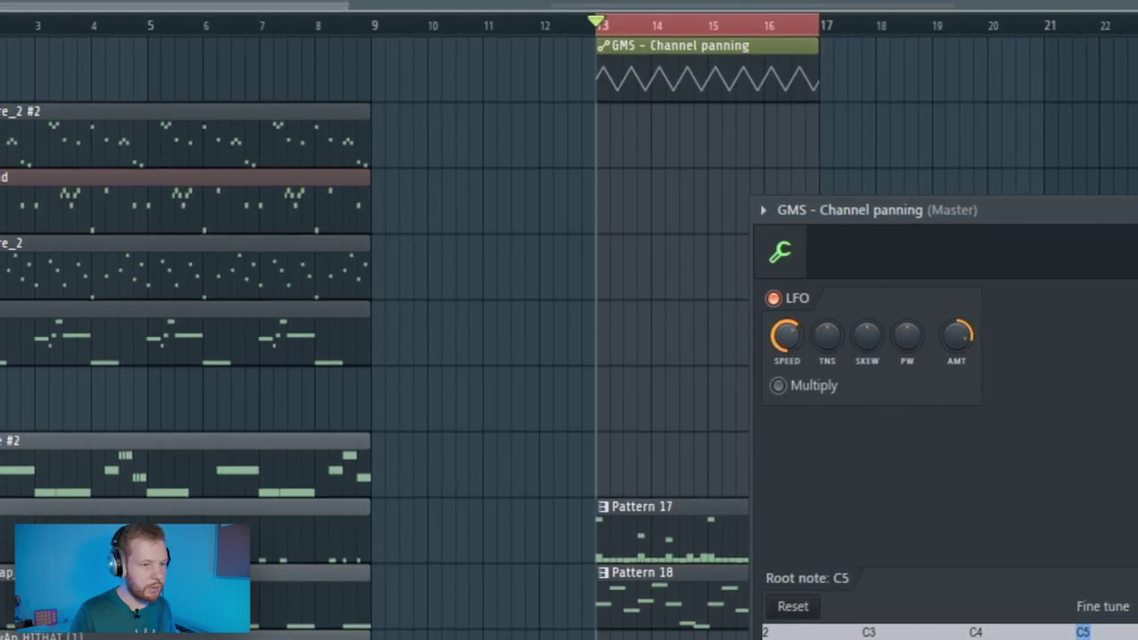
{"action": "key", "text": "space"}
{"action": "left_click_drag", "start_coordinate": [782, 334], "coordinate": [782, 351]}
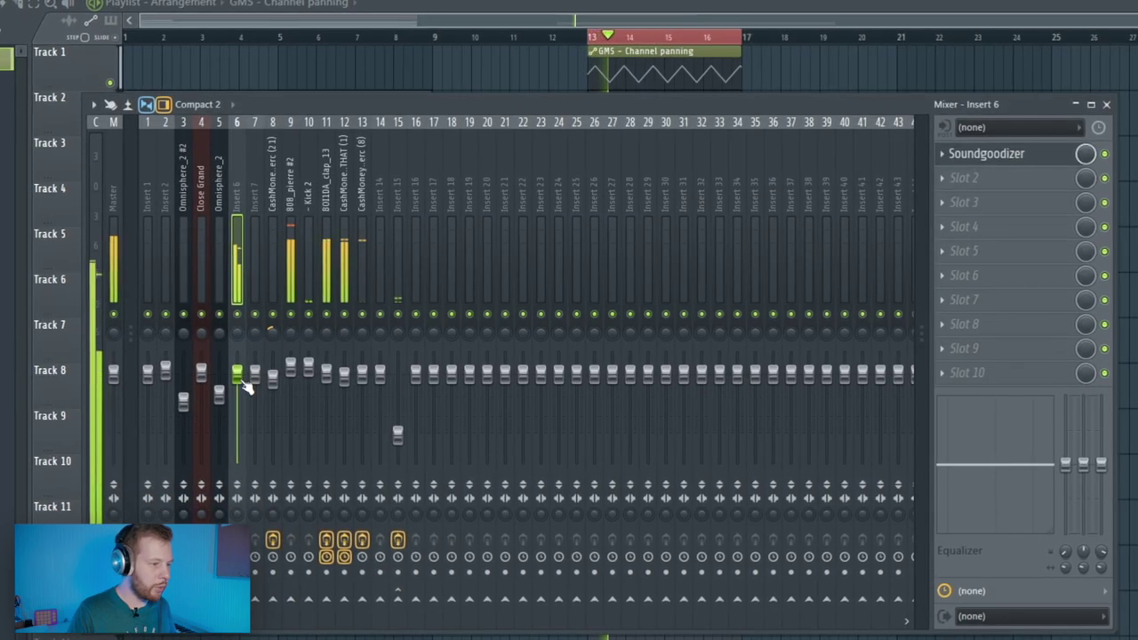
{"action": "left_click_drag", "start_coordinate": [241, 377], "coordinate": [241, 384]}
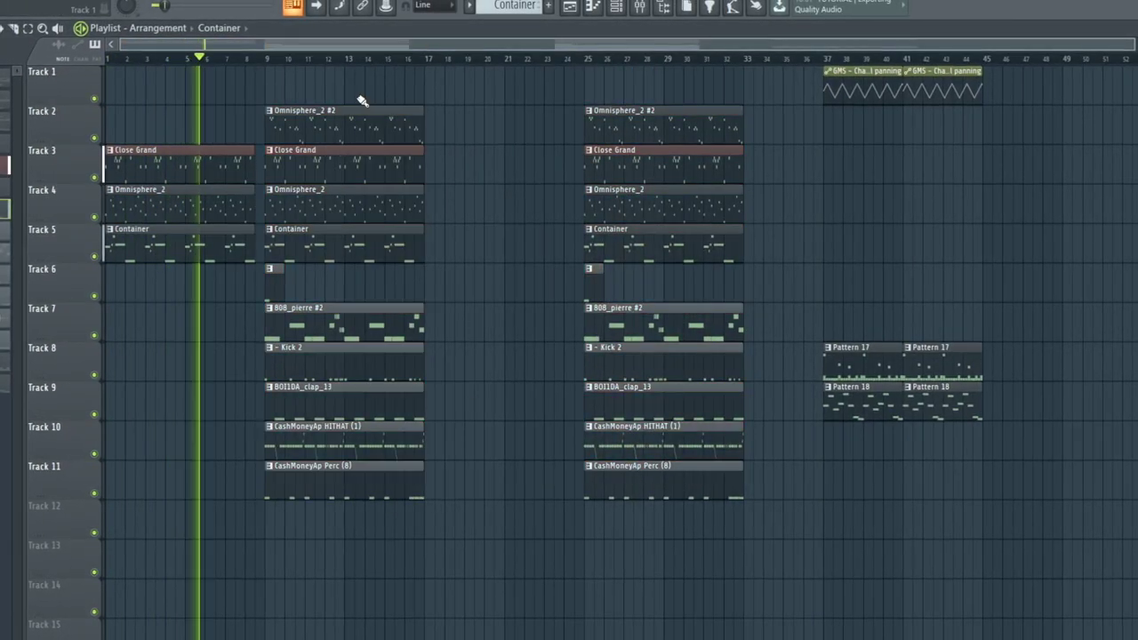
- Slice the drum clips on Tracks 8 to 11 midway through bar 11 and trim them to leave a gap until bar 12
{"action": "scroll", "coordinate": [234, 361], "scroll_direction": "up", "scroll_amount": 5}
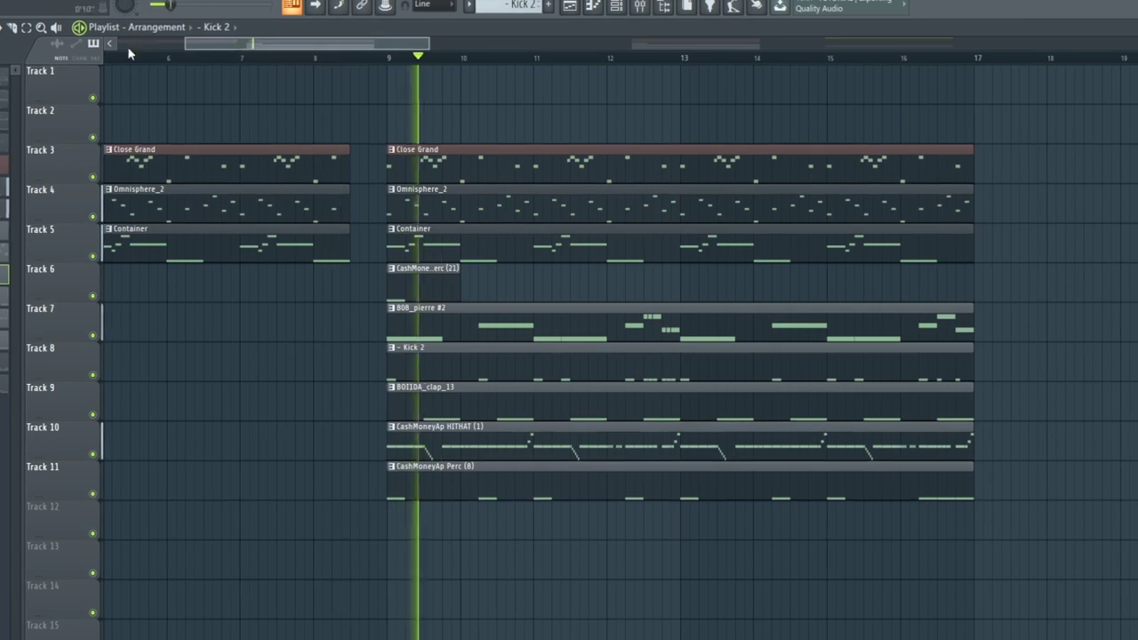
{"action": "scroll", "coordinate": [591, 374], "scroll_direction": "up", "scroll_amount": 4}
{"action": "left_click_drag", "start_coordinate": [510, 338], "coordinate": [510, 508]}
{"action": "left_click_drag", "start_coordinate": [514, 442], "coordinate": [611, 442]}
{"action": "scroll", "coordinate": [569, 444], "scroll_direction": "down", "scroll_amount": 5}
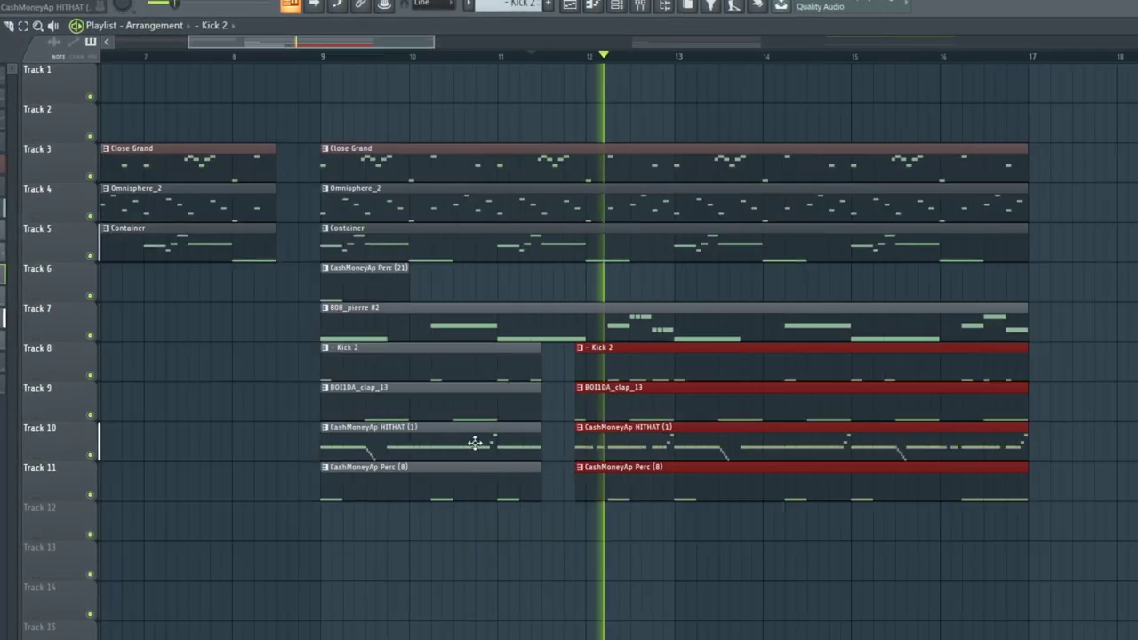
{"action": "left_click", "coordinate": [573, 551], "text": "ctrl"}
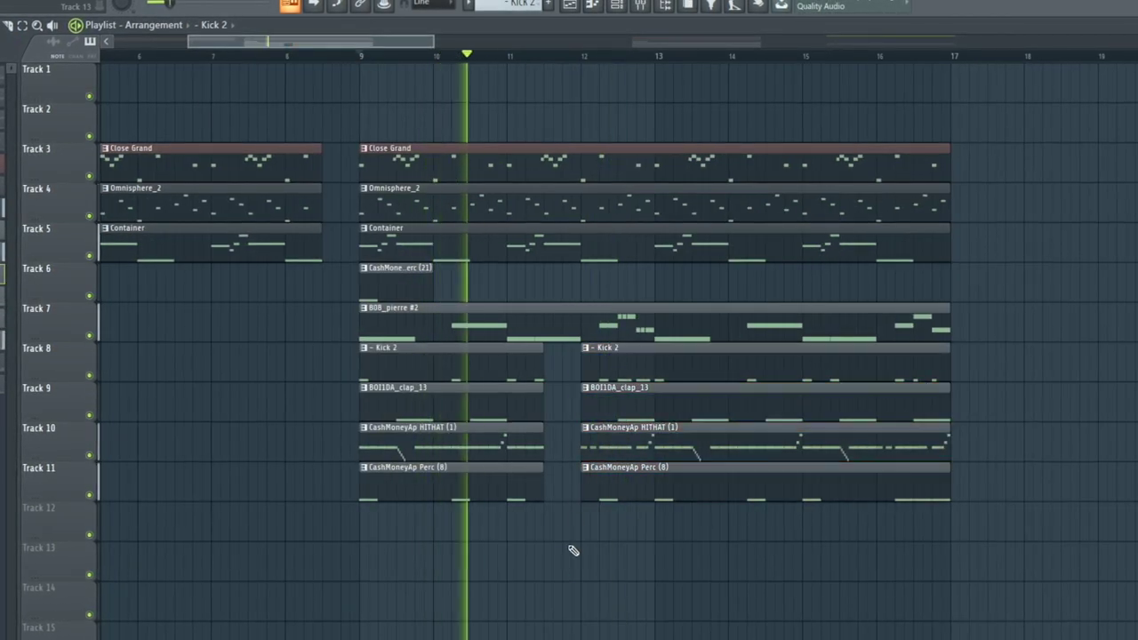
{"action": "scroll", "coordinate": [712, 480], "scroll_direction": "down", "scroll_amount": 5}
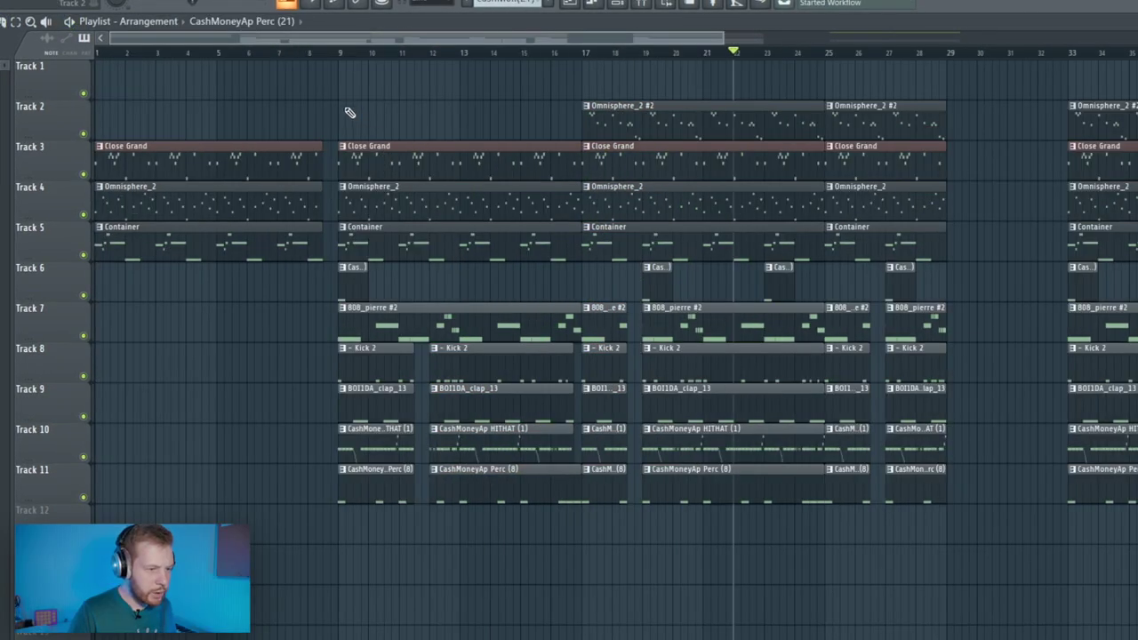
- Review the first beat's sections from bar 9 to bar 24 and move playback to bar 25
{"action": "left_click_drag", "start_coordinate": [347, 108], "coordinate": [592, 546]}
{"action": "left_click_drag", "start_coordinate": [591, 103], "coordinate": [824, 572]}
{"action": "left_click", "coordinate": [865, 95], "text": "ctrl"}
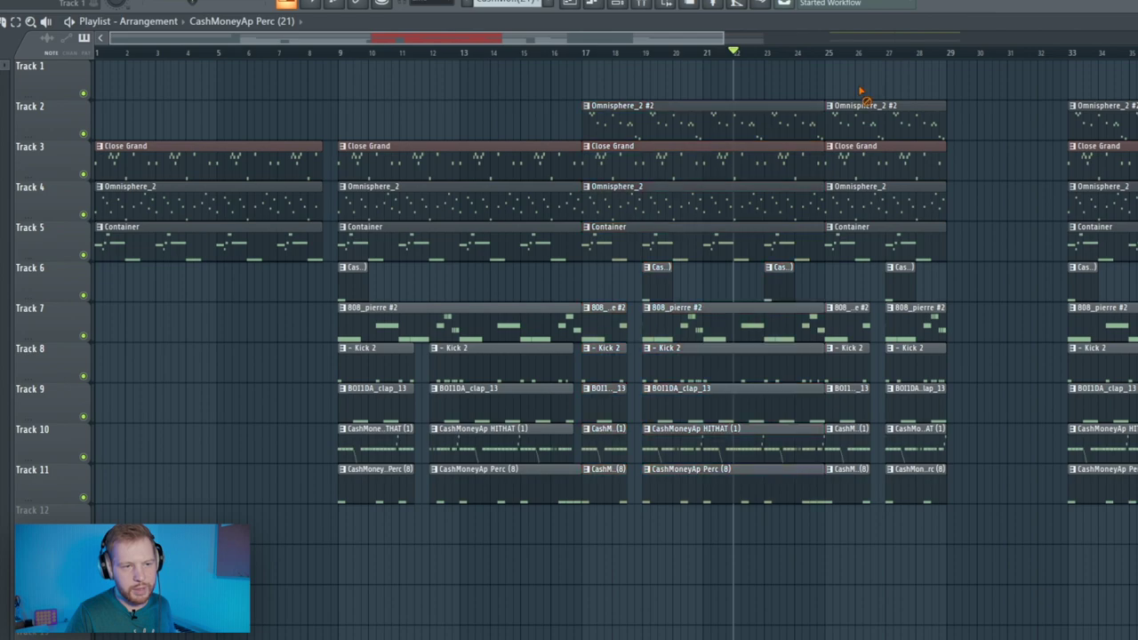
{"action": "key", "text": "space"}
{"action": "left_click", "coordinate": [831, 56]}
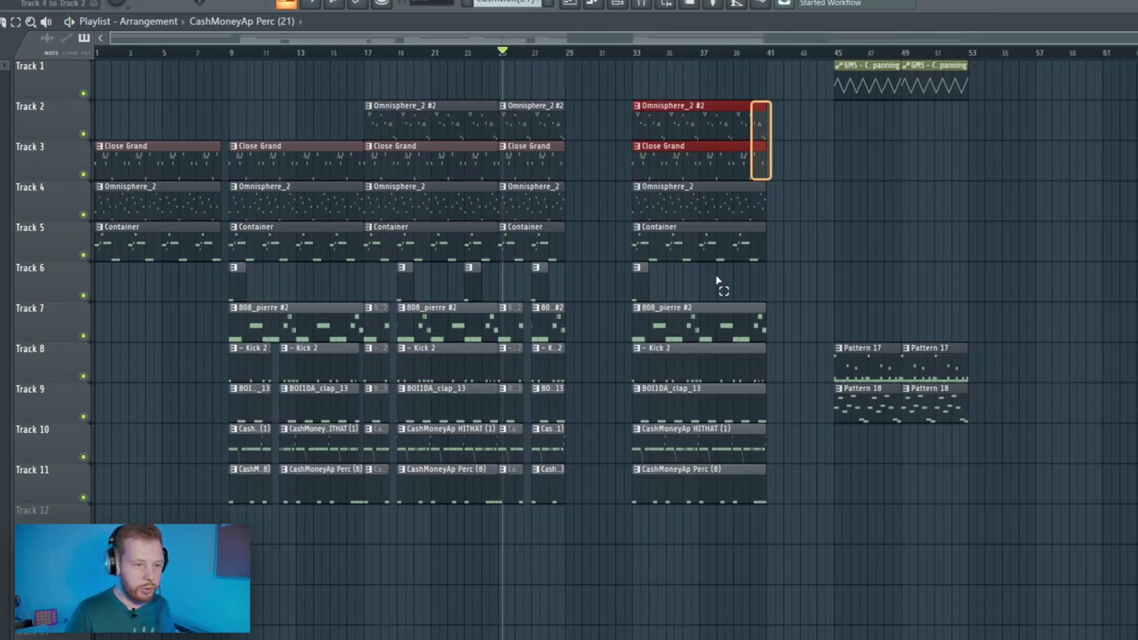
- Delete the clips at bars 33 to 40 and extend the Pattern 17 and panning clips back to bar 29, with Pattern 18 from bar 37
{"action": "left_click_drag", "start_coordinate": [716, 280], "coordinate": [627, 594]}
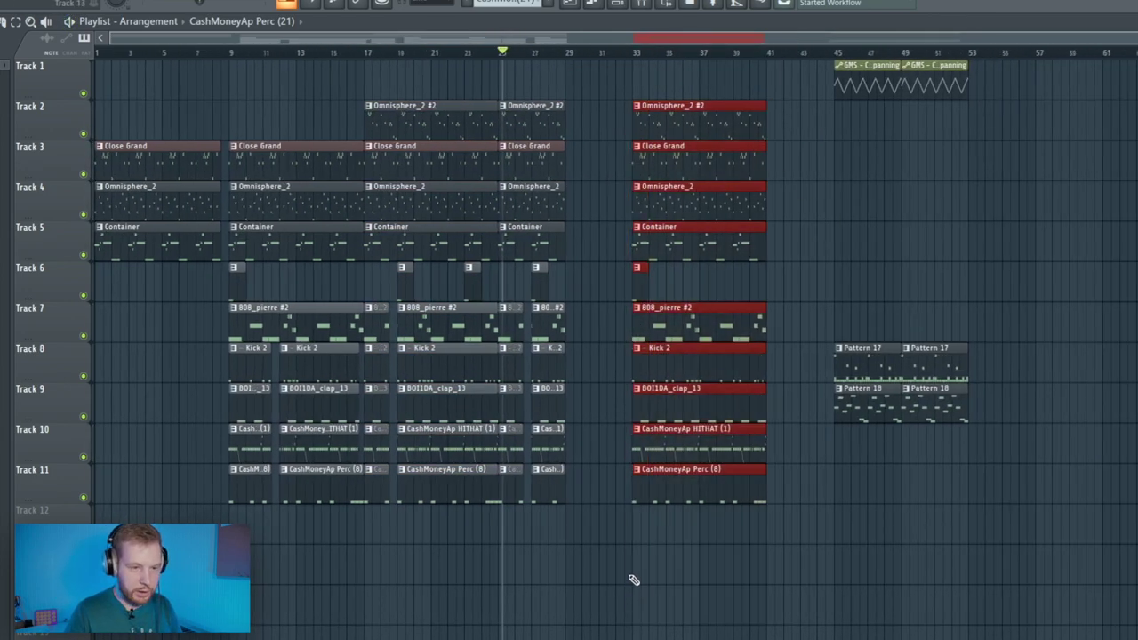
{"action": "key", "text": "Delete"}
{"action": "left_click_drag", "start_coordinate": [1070, 502], "coordinate": [810, 72]}
{"action": "left_click_drag", "start_coordinate": [881, 401], "coordinate": [729, 415]}
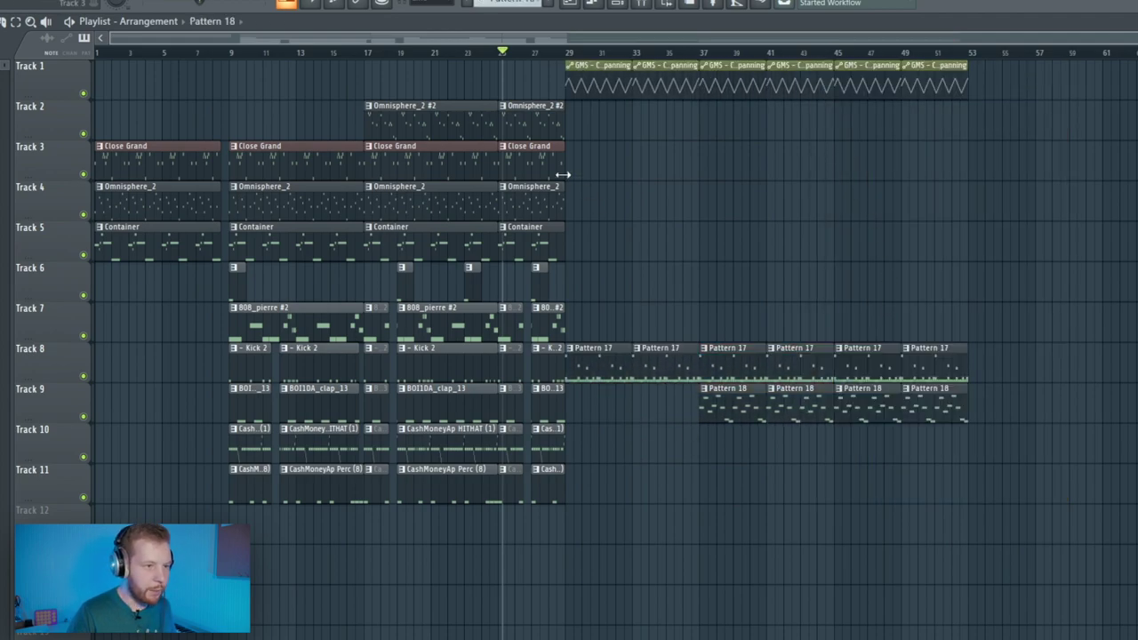
- Create an automation clip for the 112 BPM project tempo
{"action": "scroll", "coordinate": [561, 179], "scroll_direction": "up", "scroll_amount": 4}
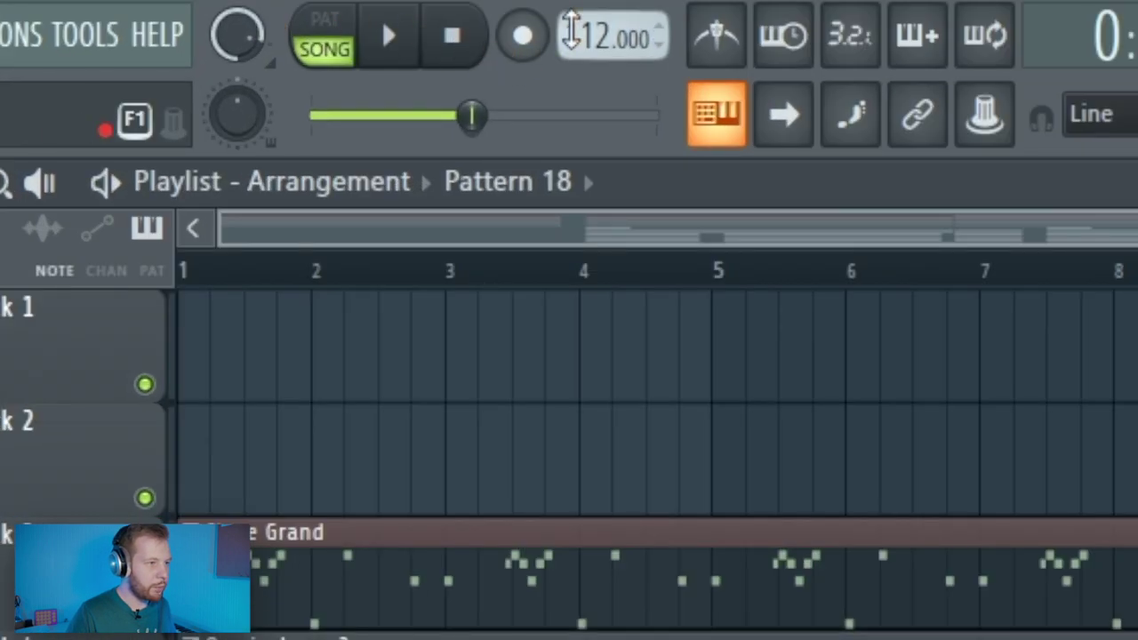
{"action": "right_click", "coordinate": [577, 27]}
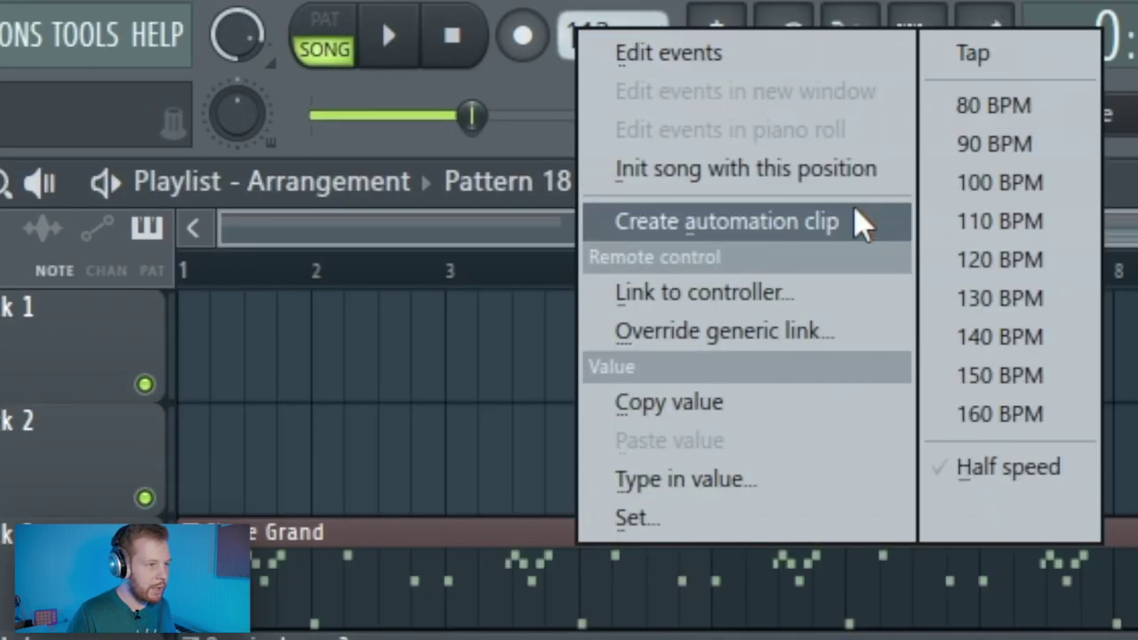
{"action": "left_click", "coordinate": [747, 224]}
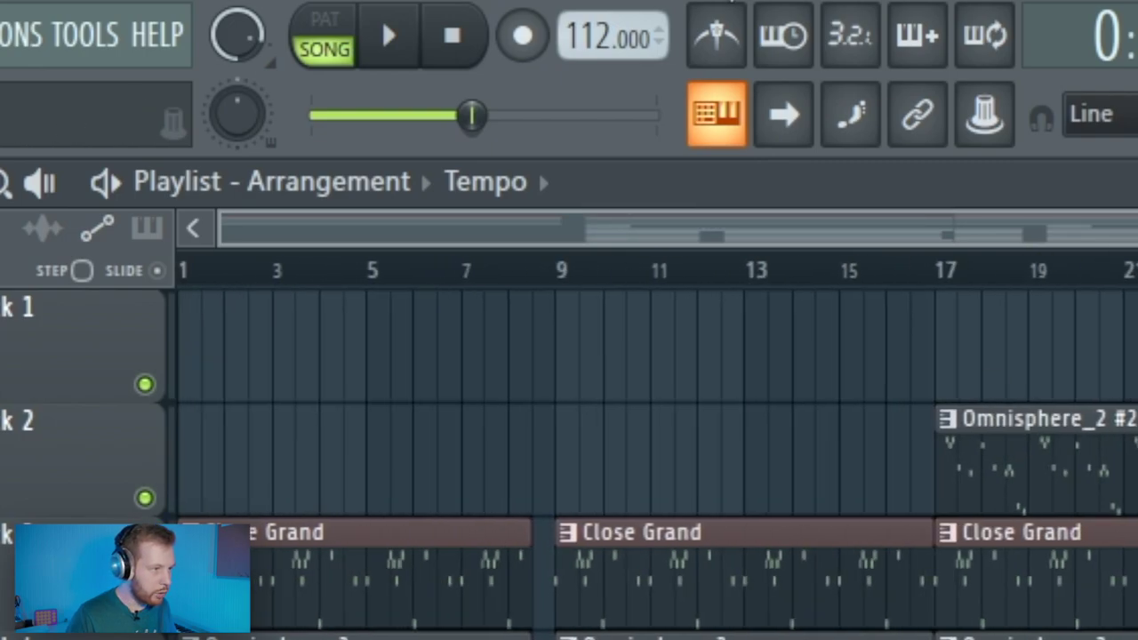
- Copy the 112 BPM tempo value and paste it into the tempo automation point at bar 29
{"action": "right_click", "coordinate": [586, 49]}
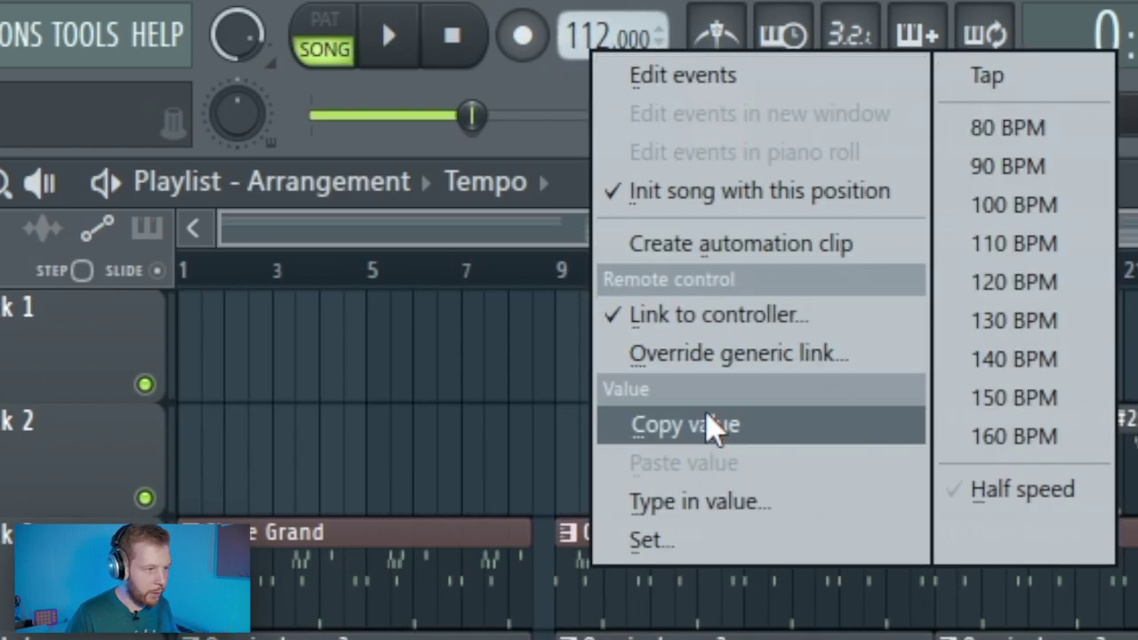
{"action": "left_click", "coordinate": [716, 427]}
{"action": "scroll", "coordinate": [581, 424], "scroll_direction": "up", "scroll_amount": 8}
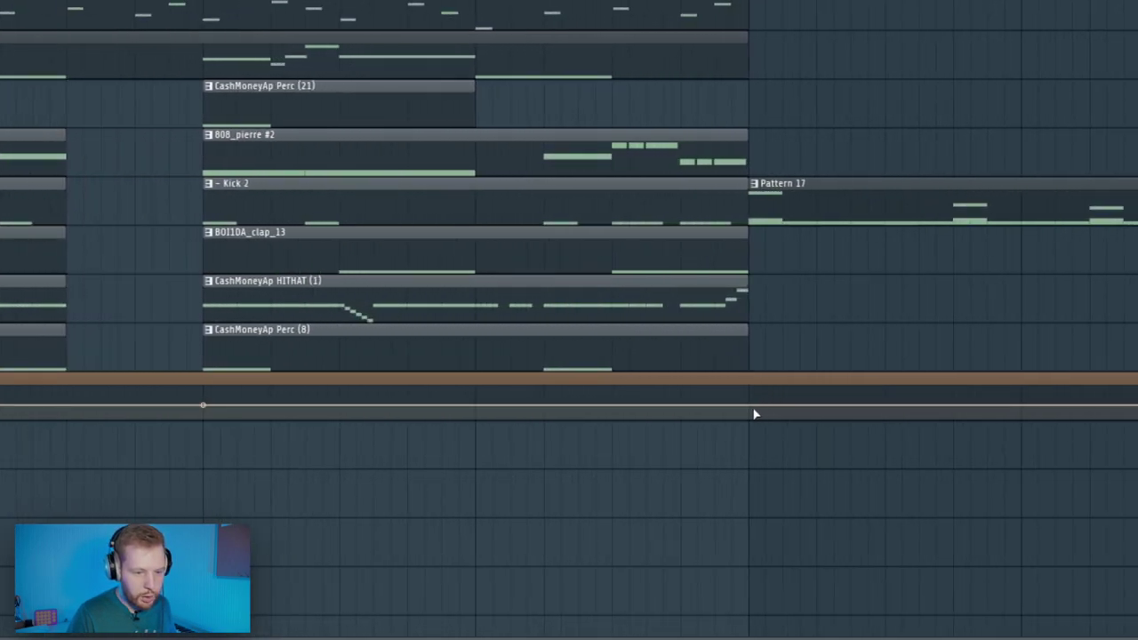
{"action": "right_click", "coordinate": [752, 407]}
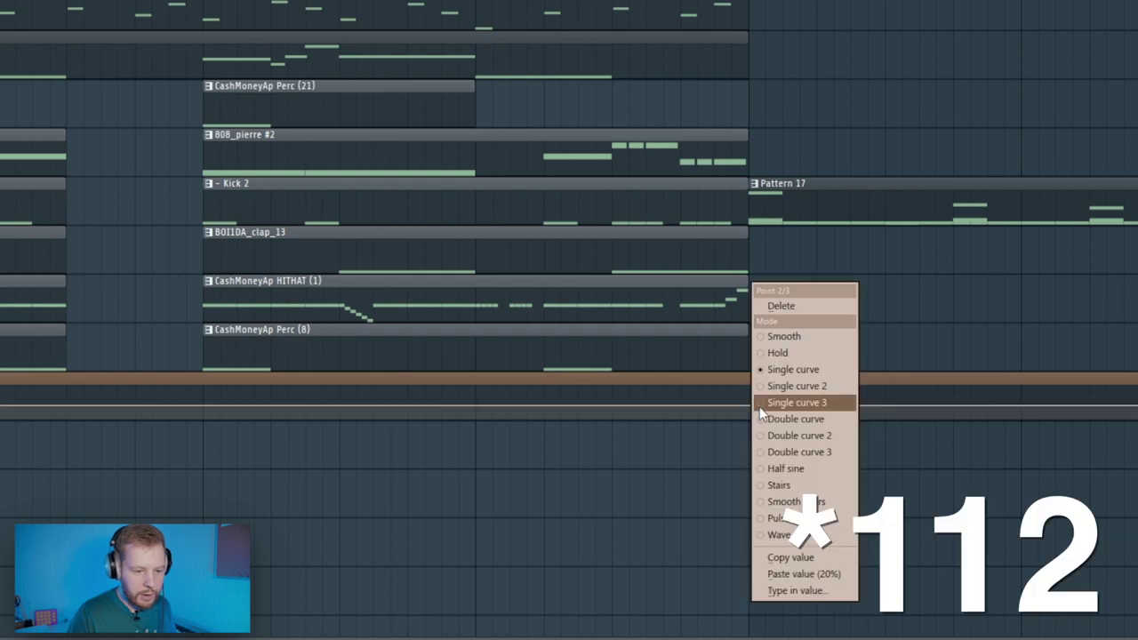
{"action": "left_click", "coordinate": [805, 575]}
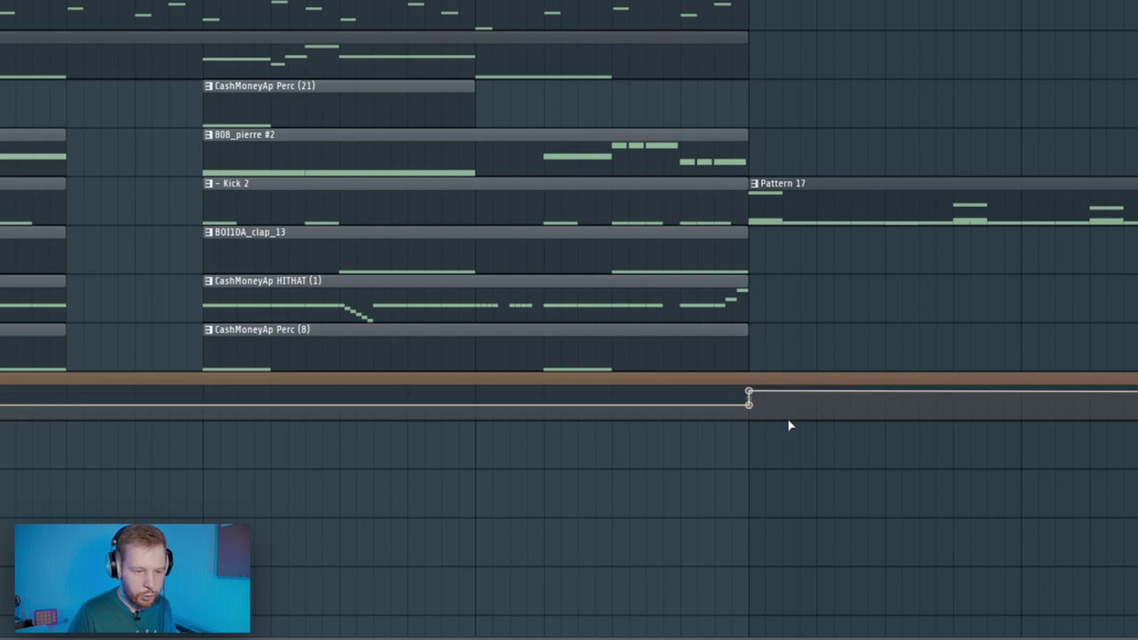
- Set the project tempo to 152 BPM and paste that value into the upper tempo automation point at bar 29
{"action": "scroll", "coordinate": [788, 423], "scroll_direction": "down", "scroll_amount": 7}
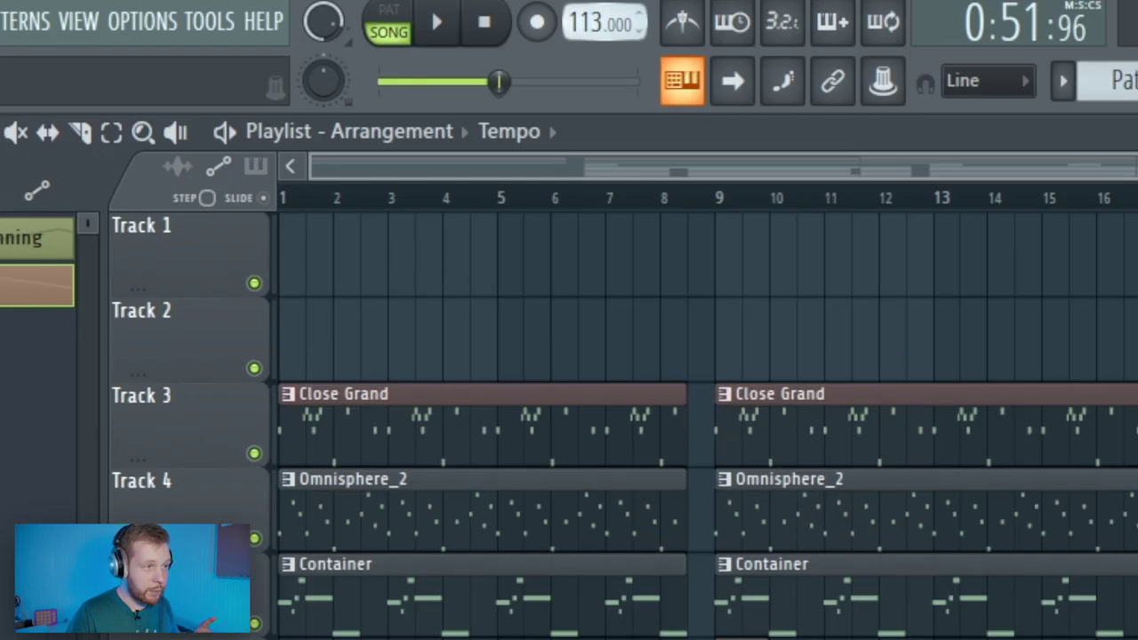
{"action": "left_click_drag", "start_coordinate": [592, 24], "coordinate": [591, 0]}
{"action": "right_click", "coordinate": [591, 27]}
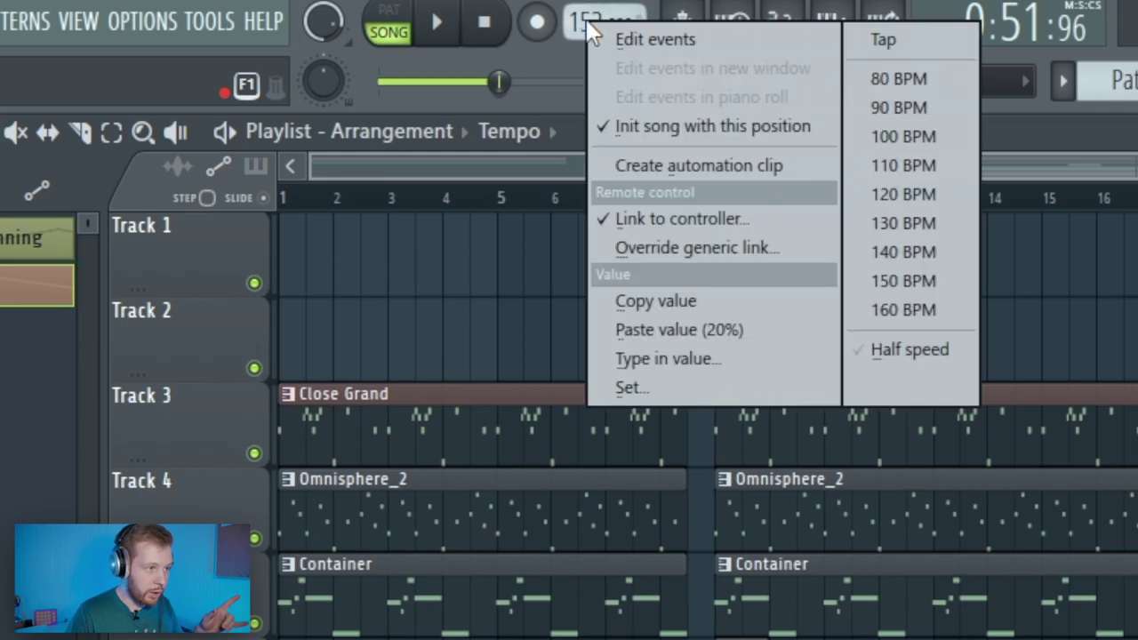
{"action": "left_click", "coordinate": [673, 297]}
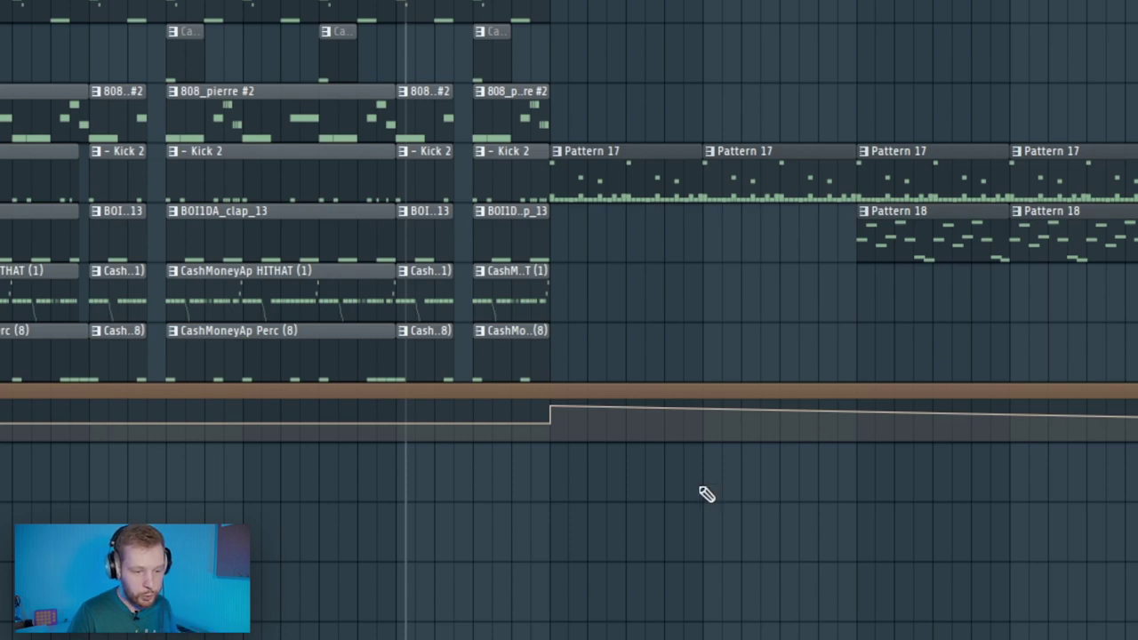
{"action": "scroll", "coordinate": [556, 408], "scroll_direction": "up", "scroll_amount": 3}
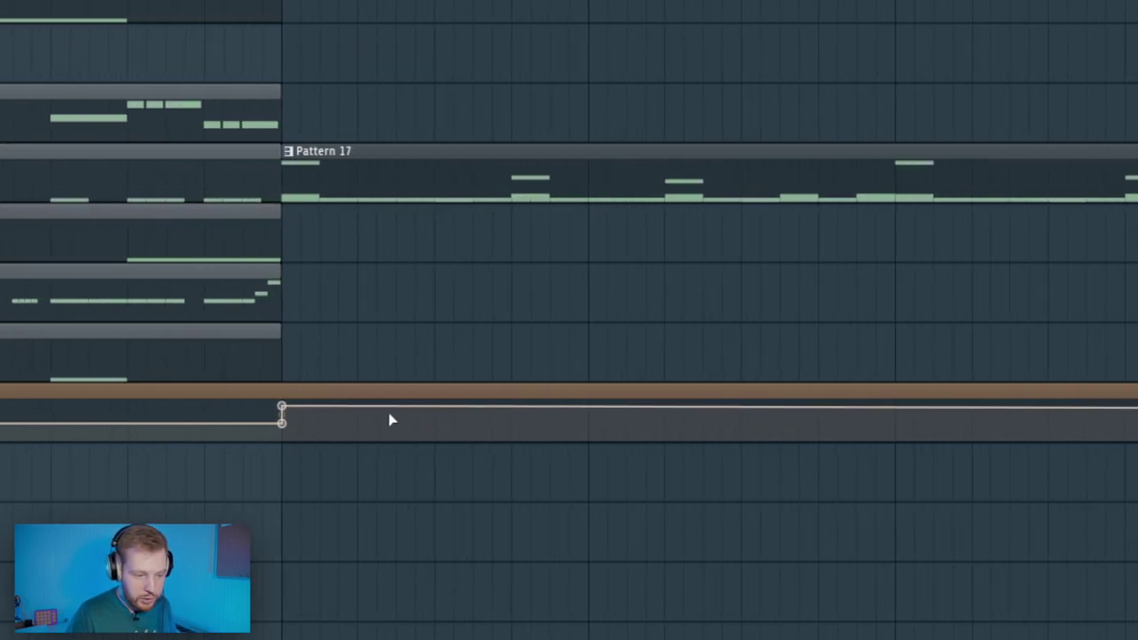
{"action": "right_click", "coordinate": [283, 410]}
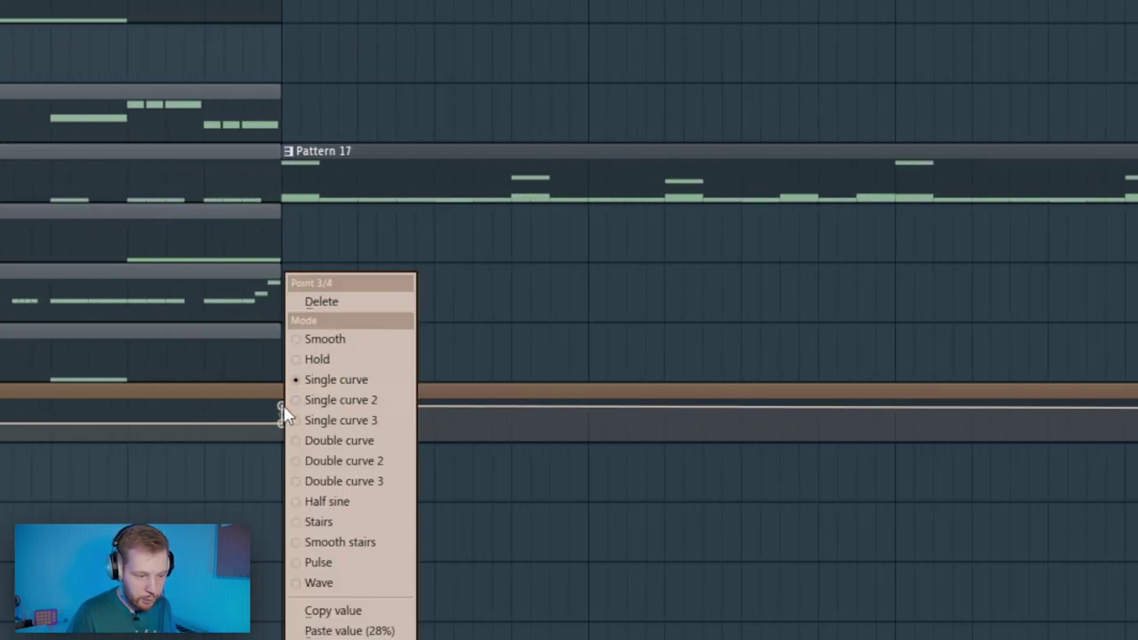
{"action": "left_click", "coordinate": [364, 631]}
- Paste the copied 152 BPM value into the tempo clip's end point at bar 53
{"action": "scroll", "coordinate": [275, 436], "scroll_direction": "down", "scroll_amount": 3}
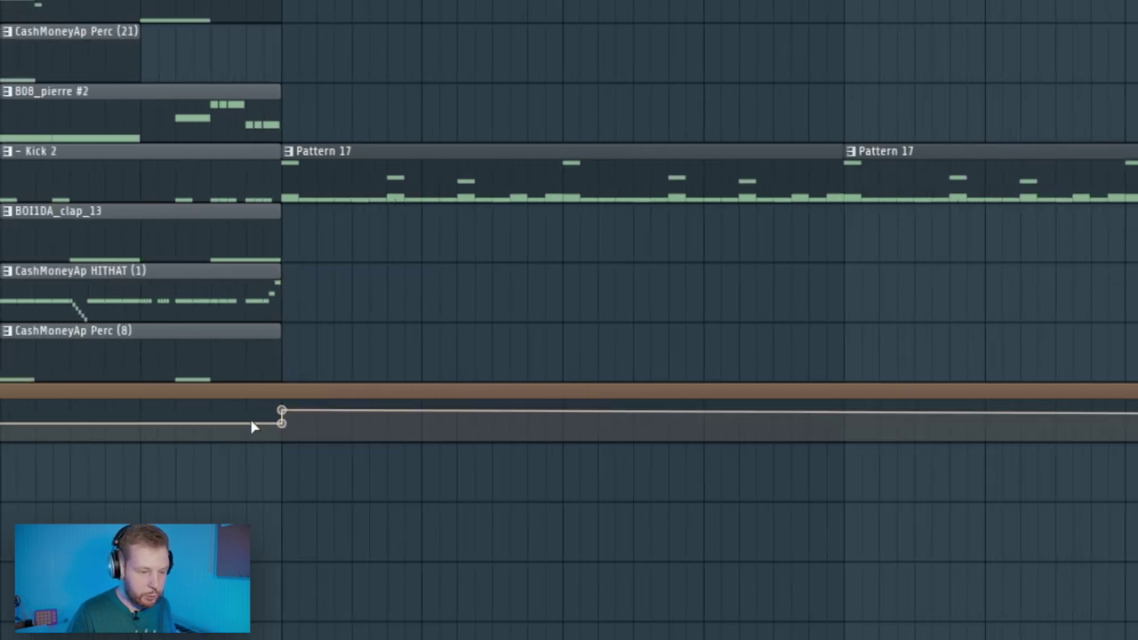
{"action": "scroll", "coordinate": [339, 438], "scroll_direction": "down", "scroll_amount": 3}
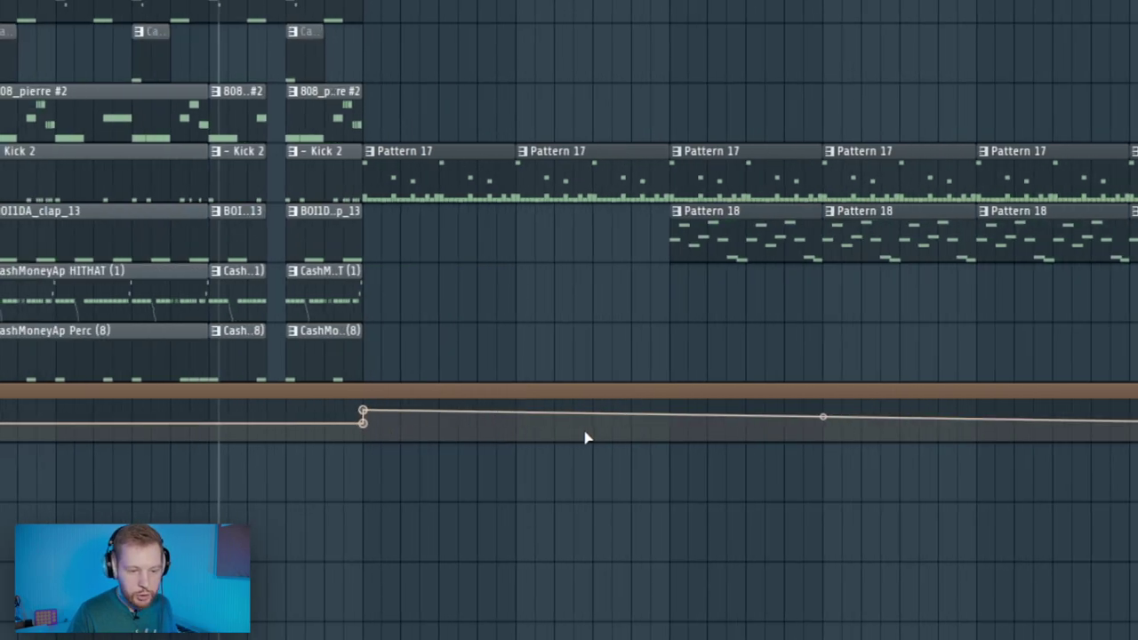
{"action": "scroll", "coordinate": [586, 437], "scroll_direction": "down", "scroll_amount": 2}
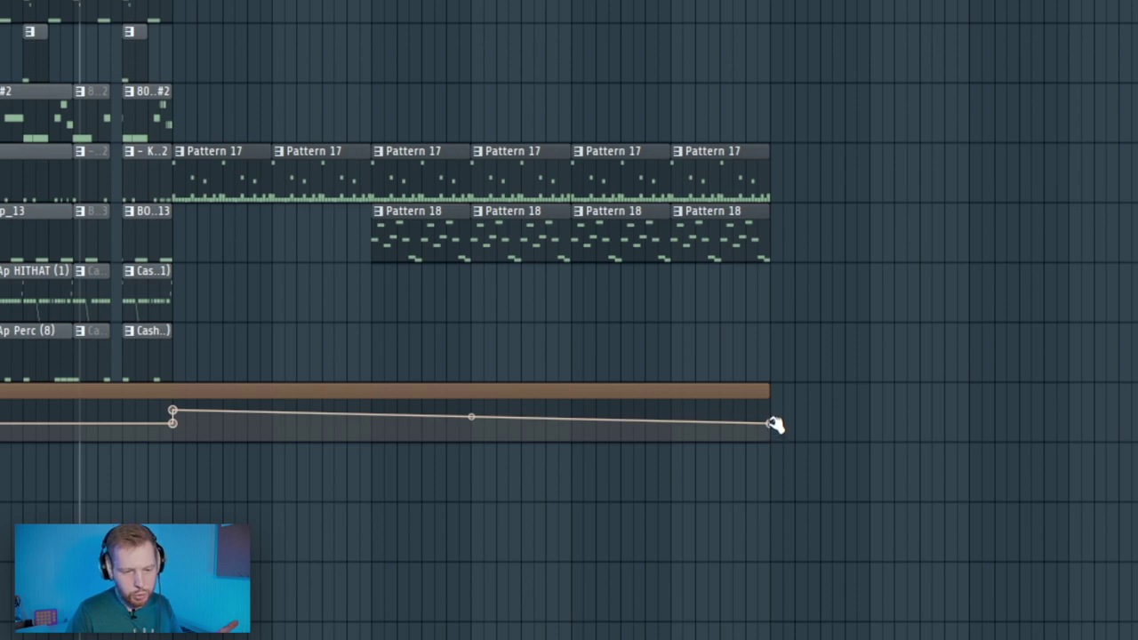
{"action": "right_click", "coordinate": [771, 424]}
{"action": "left_click", "coordinate": [858, 630]}
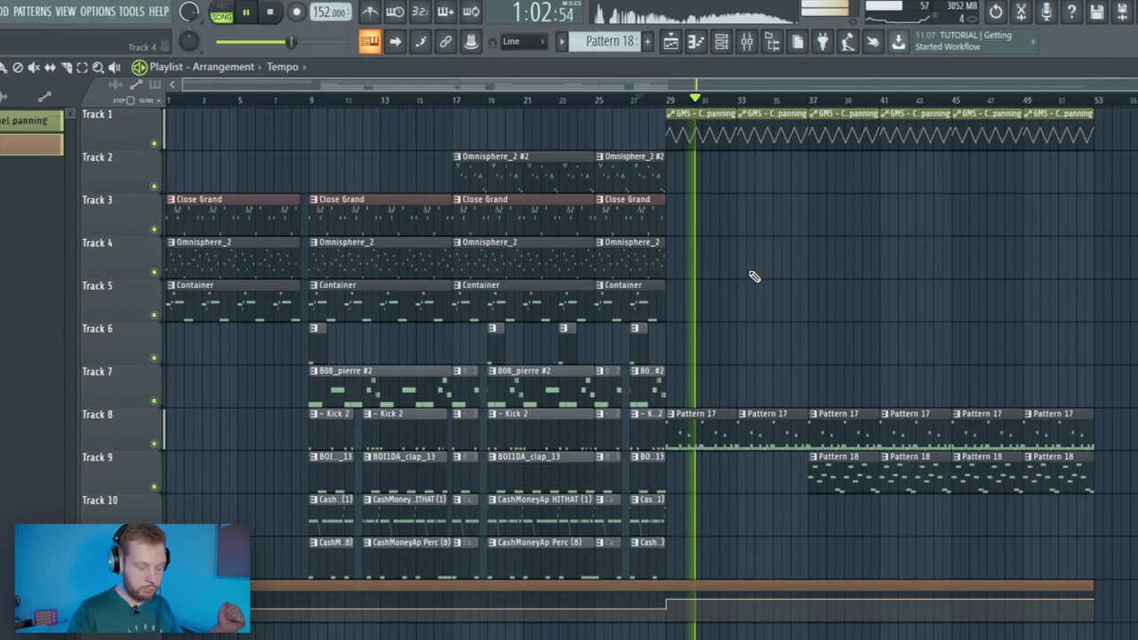
- Play back the second beat and review the Kick 2 notes of Pattern 18
{"action": "key", "text": "space"}
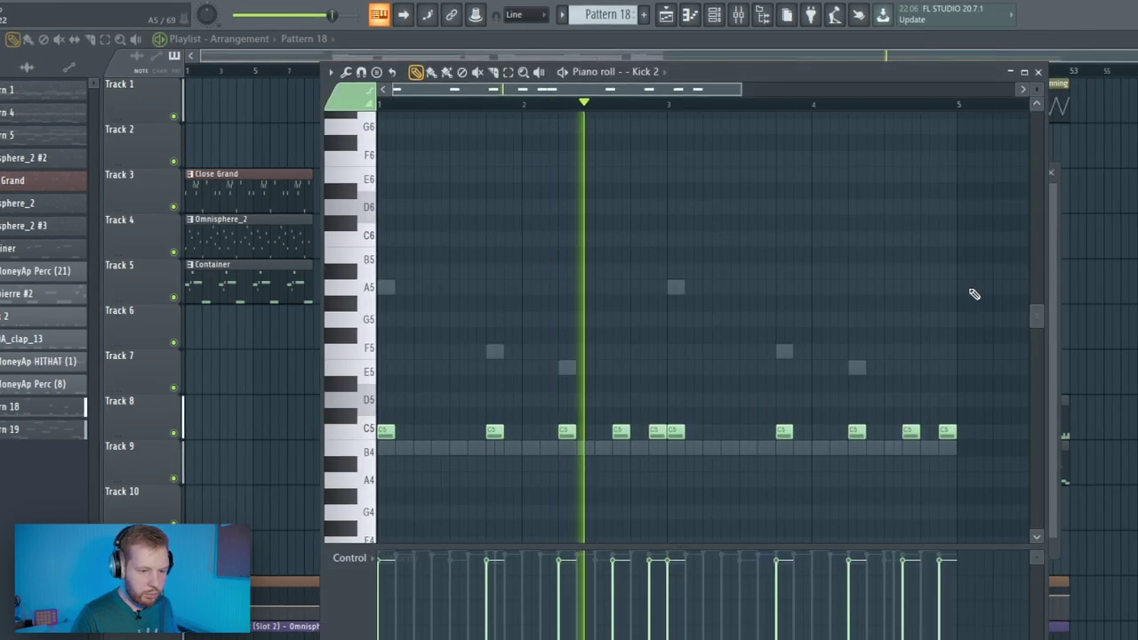
{"action": "left_click_drag", "start_coordinate": [985, 301], "coordinate": [379, 532]}
{"action": "scroll", "coordinate": [501, 474], "scroll_direction": "up", "scroll_amount": 4}
{"action": "scroll", "coordinate": [503, 473], "scroll_direction": "down", "scroll_amount": 4}
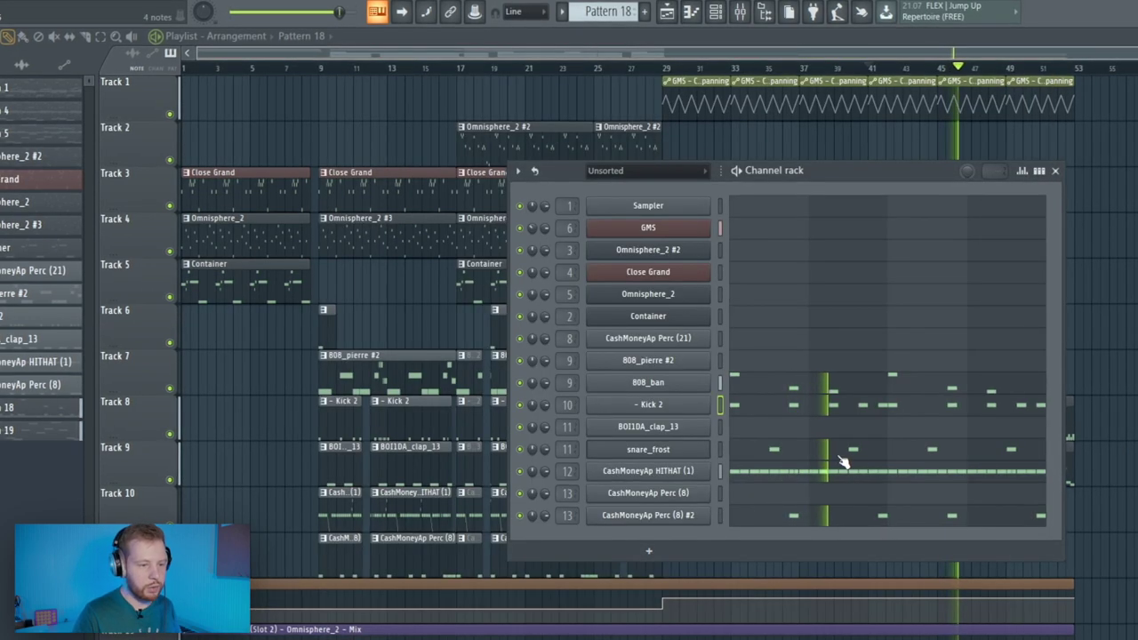
- Slightly raise the precomputed Boost of the snare_frost sample
{"action": "left_click", "coordinate": [676, 451]}
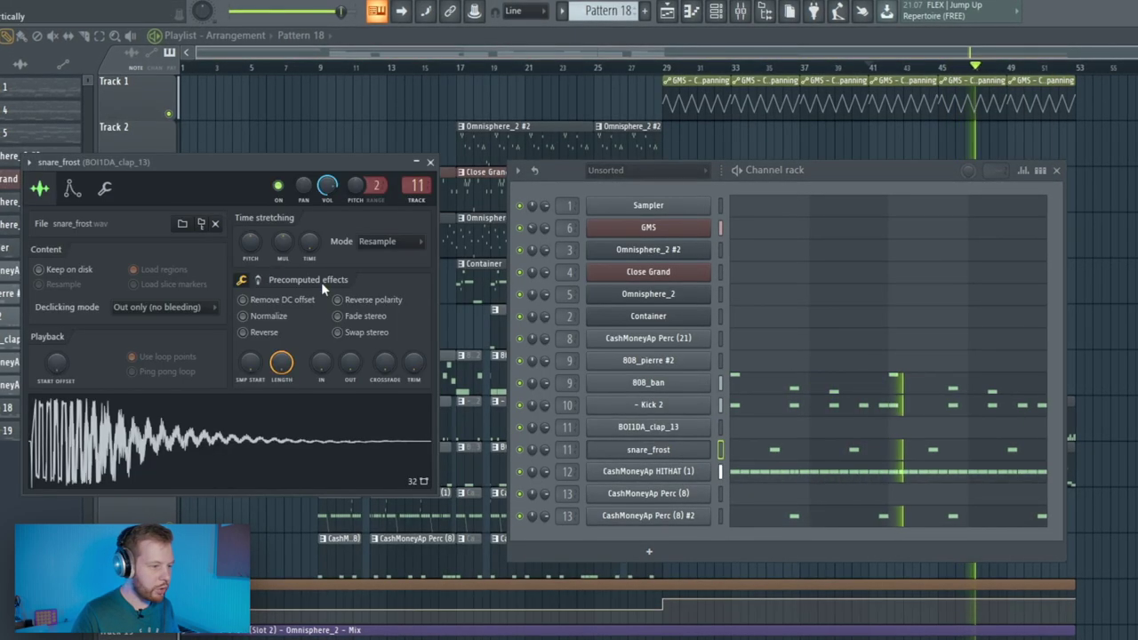
{"action": "left_click", "coordinate": [258, 281]}
{"action": "left_click_drag", "start_coordinate": [250, 306], "coordinate": [250, 296]}
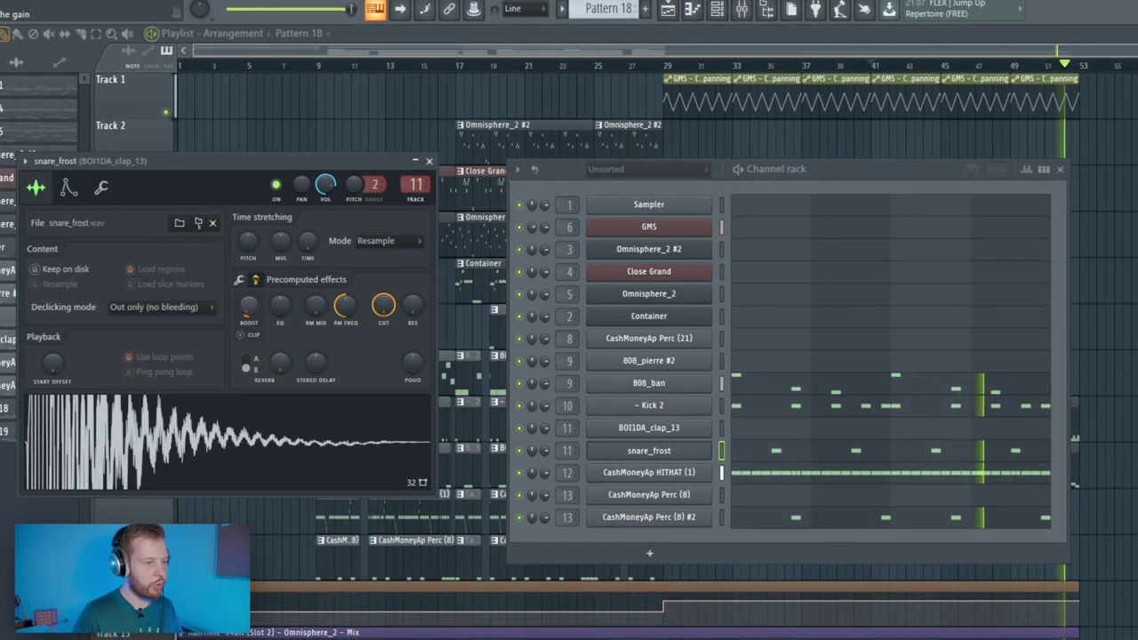
- Slightly lower the volume of insert 6 in the mixer
{"action": "left_click", "coordinate": [739, 11]}
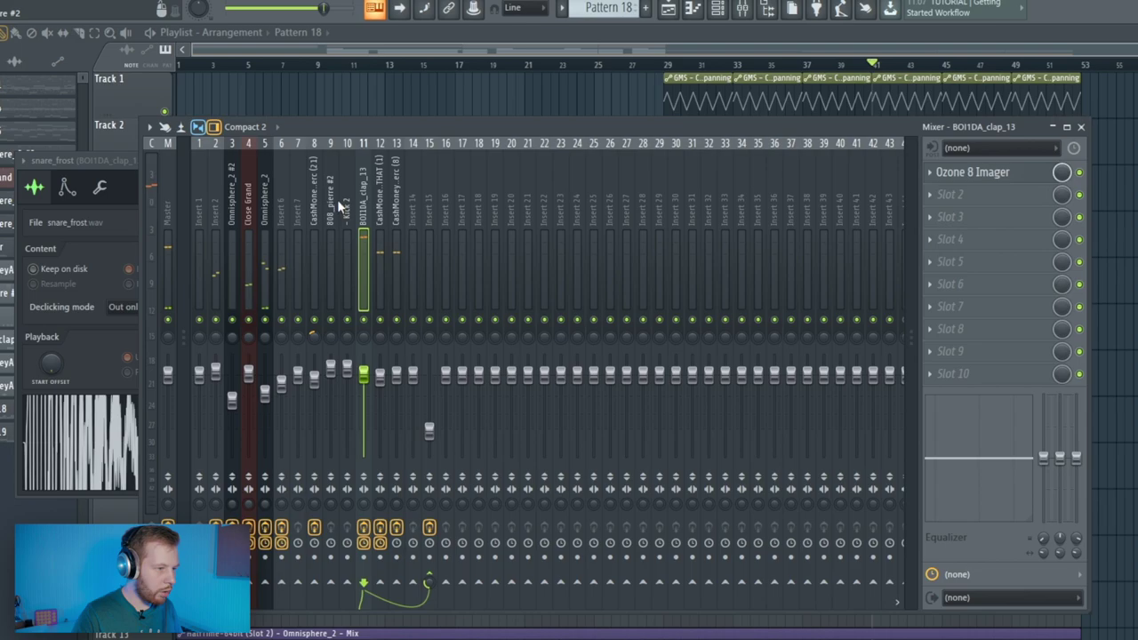
{"action": "left_click", "coordinate": [282, 294]}
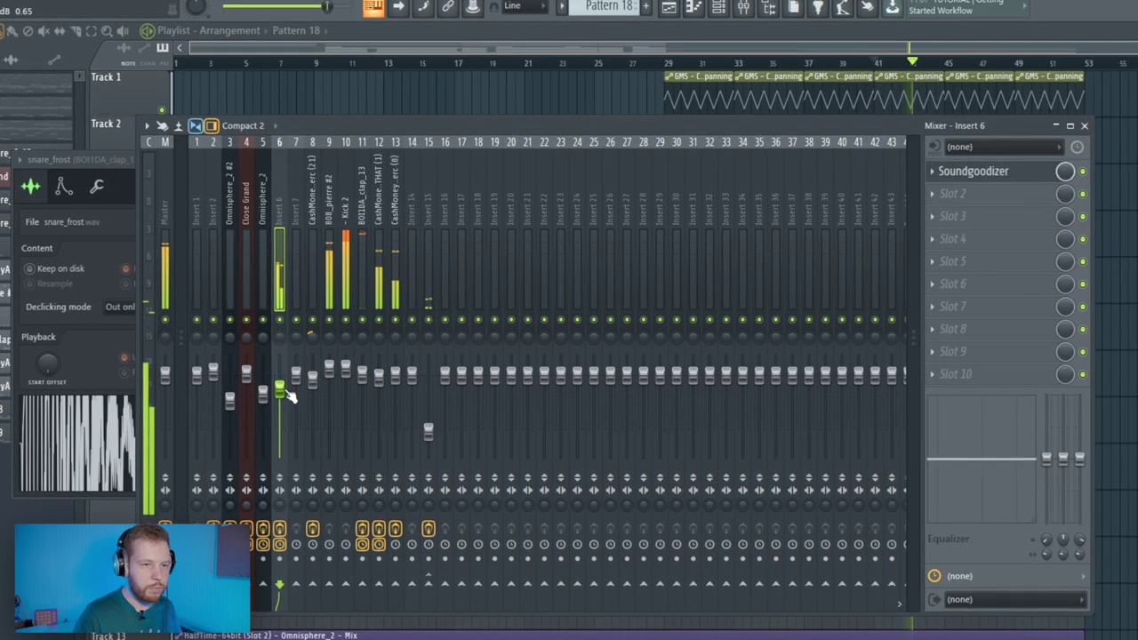
{"action": "scroll", "coordinate": [985, 363], "scroll_direction": "up", "scroll_amount": 3}
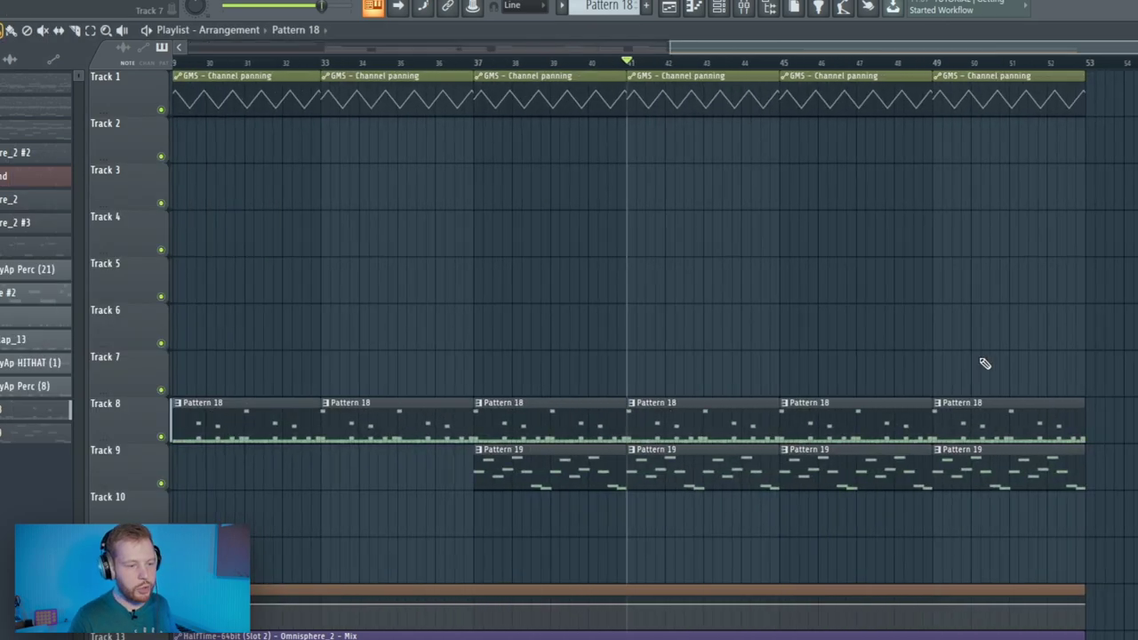
{"action": "scroll", "coordinate": [874, 353], "scroll_direction": "down", "scroll_amount": 3}
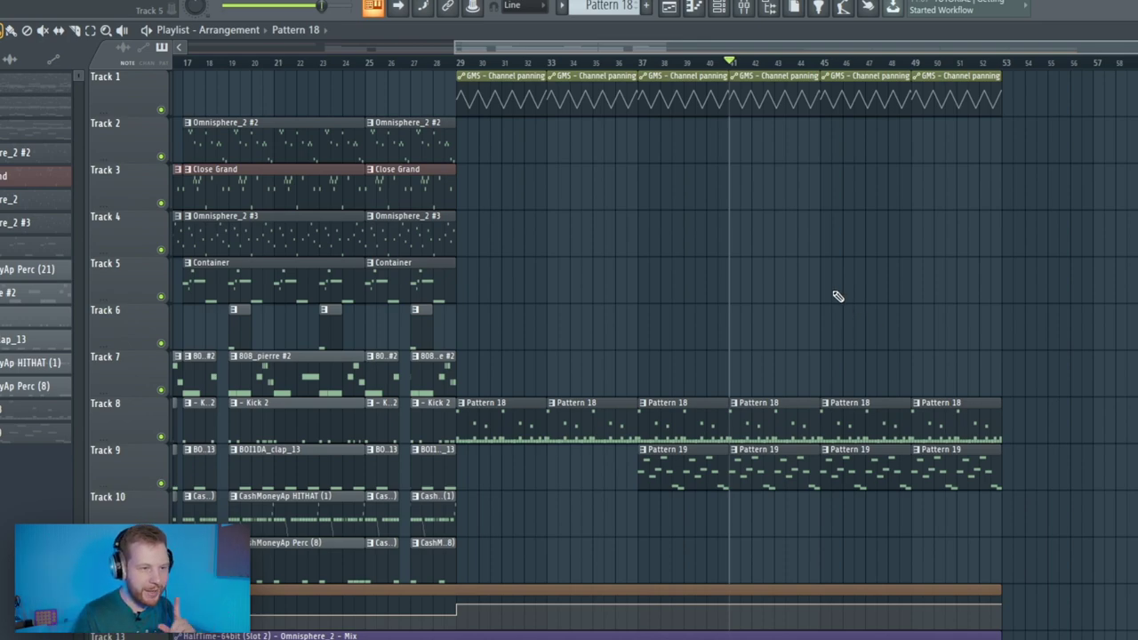
- Add Fruity Reeverb 2 to the first effect slot of the Master track and load its Drum Room preset
{"action": "left_click", "coordinate": [744, 7]}
{"action": "left_click", "coordinate": [171, 189]}
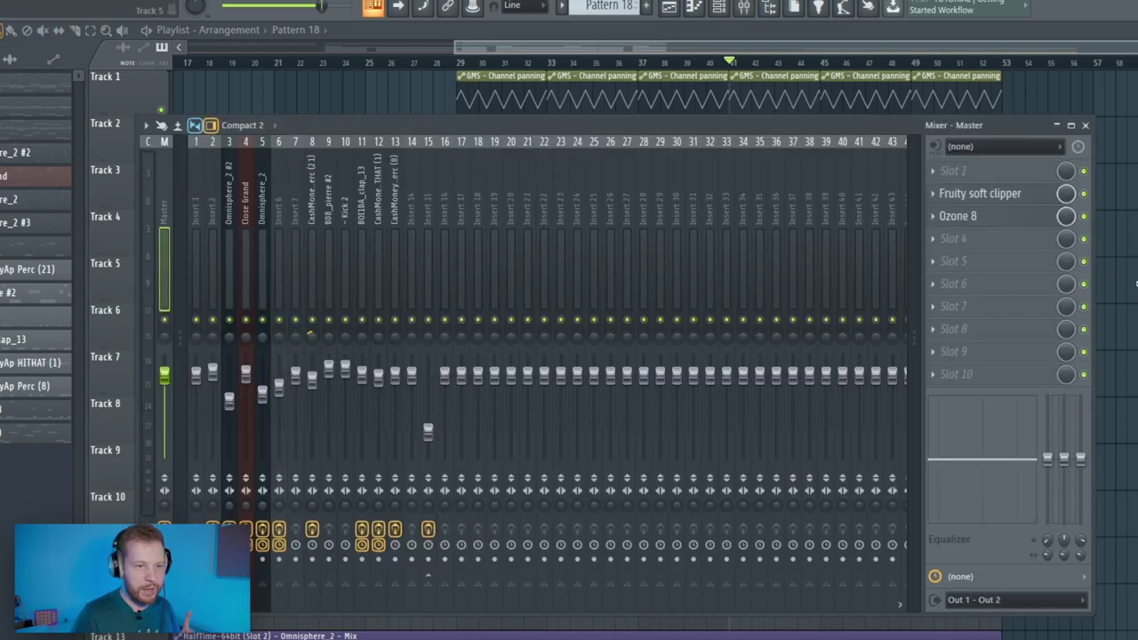
{"action": "left_click", "coordinate": [968, 174]}
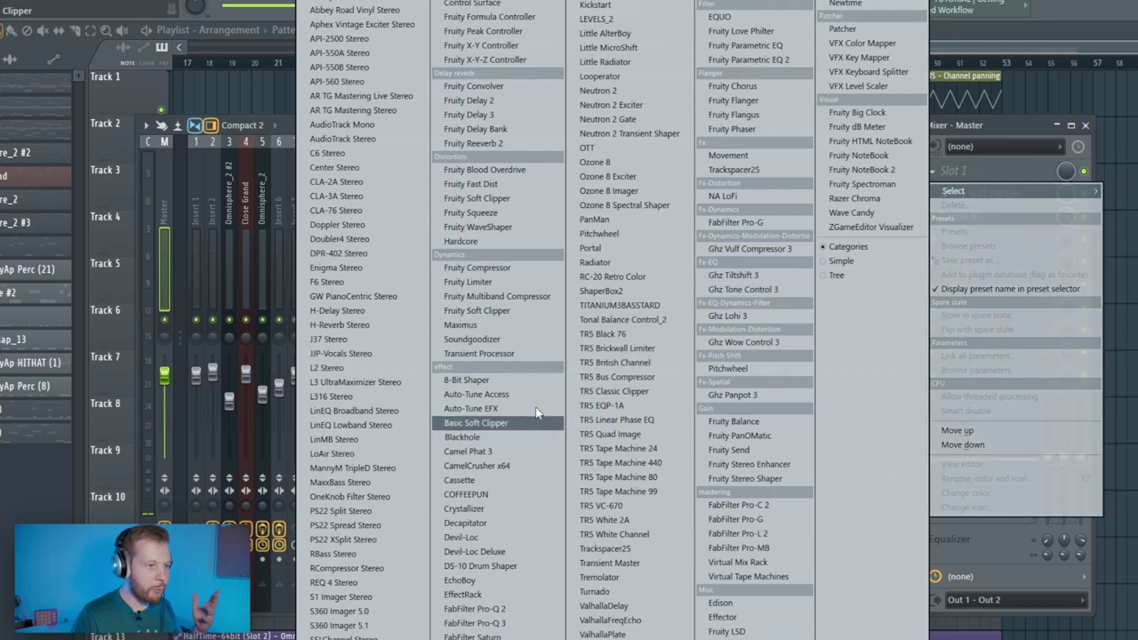
{"action": "left_click", "coordinate": [480, 143]}
{"action": "left_click", "coordinate": [355, 140]}
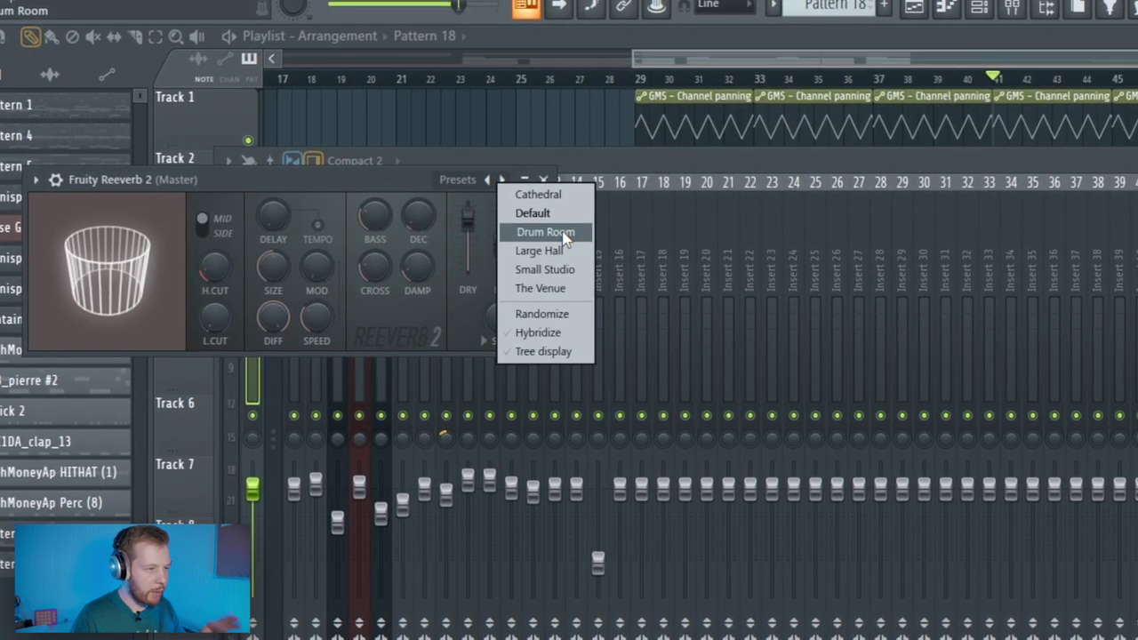
{"action": "left_click", "coordinate": [562, 233]}
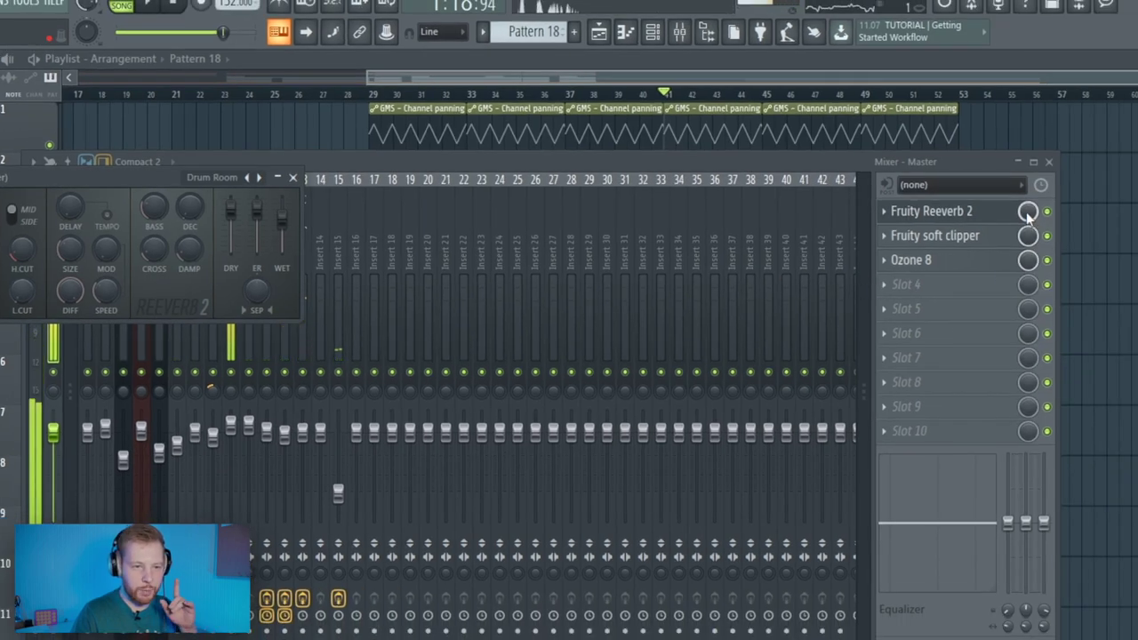
- Create an automation clip for the mix level of Fruity Reeverb 2 on the Master and close the mixer
{"action": "right_click", "coordinate": [1028, 214]}
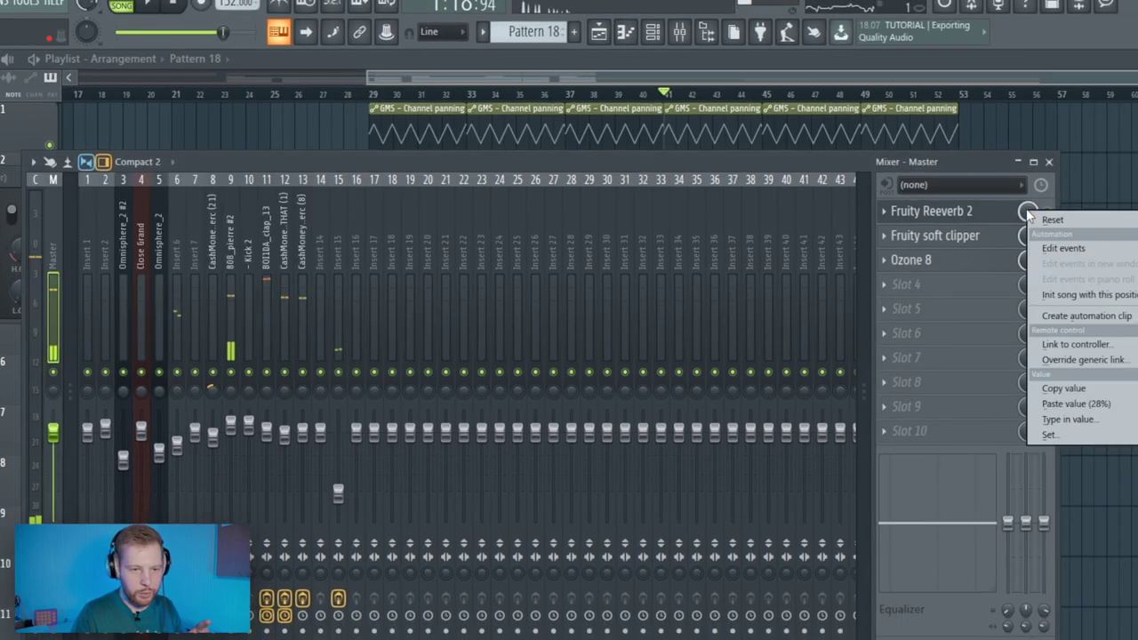
{"action": "left_click", "coordinate": [1064, 315]}
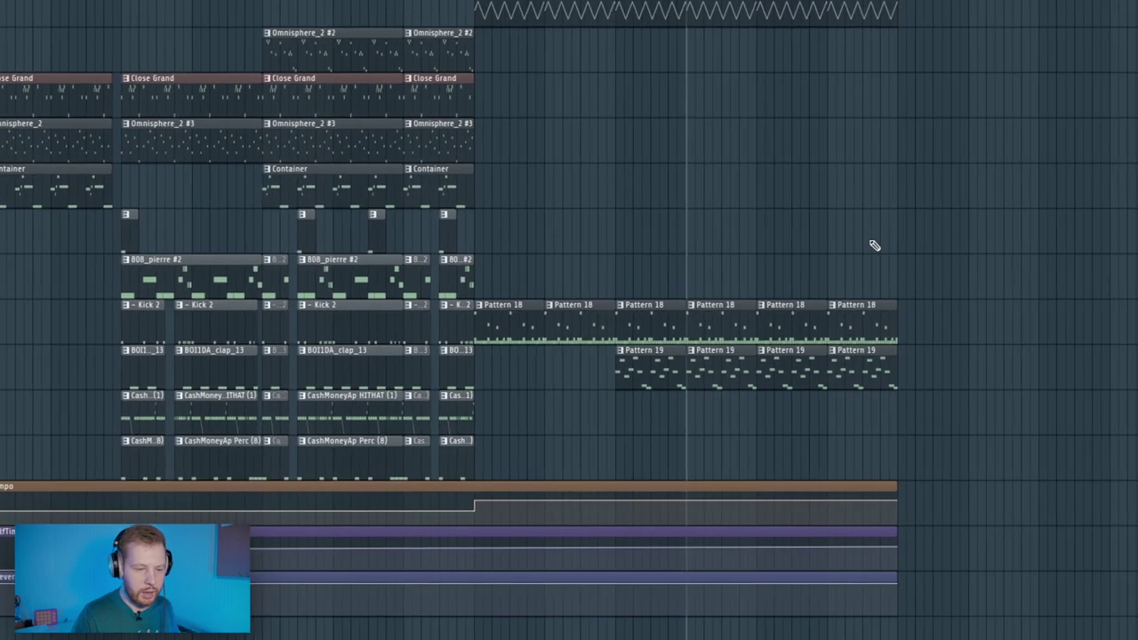
{"action": "key", "text": "F9"}
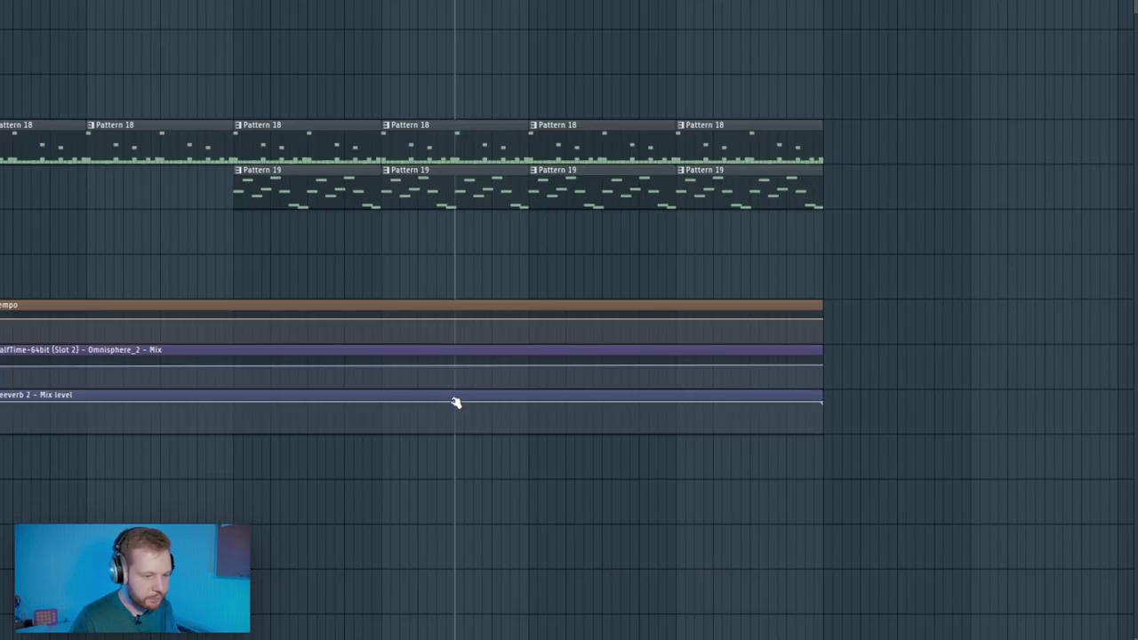
- Shape the Reeverb 2 mix level automation to full level from bar 43 to bar 45 and zero everywhere else
{"action": "right_click", "coordinate": [457, 401]}
{"action": "mouse_move", "coordinate": [457, 401]}
{"action": "left_mouse_down"}
{"action": "mouse_move", "coordinate": [456, 445]}
{"action": "mouse_move", "coordinate": [456, 398]}
{"action": "left_mouse_up"}
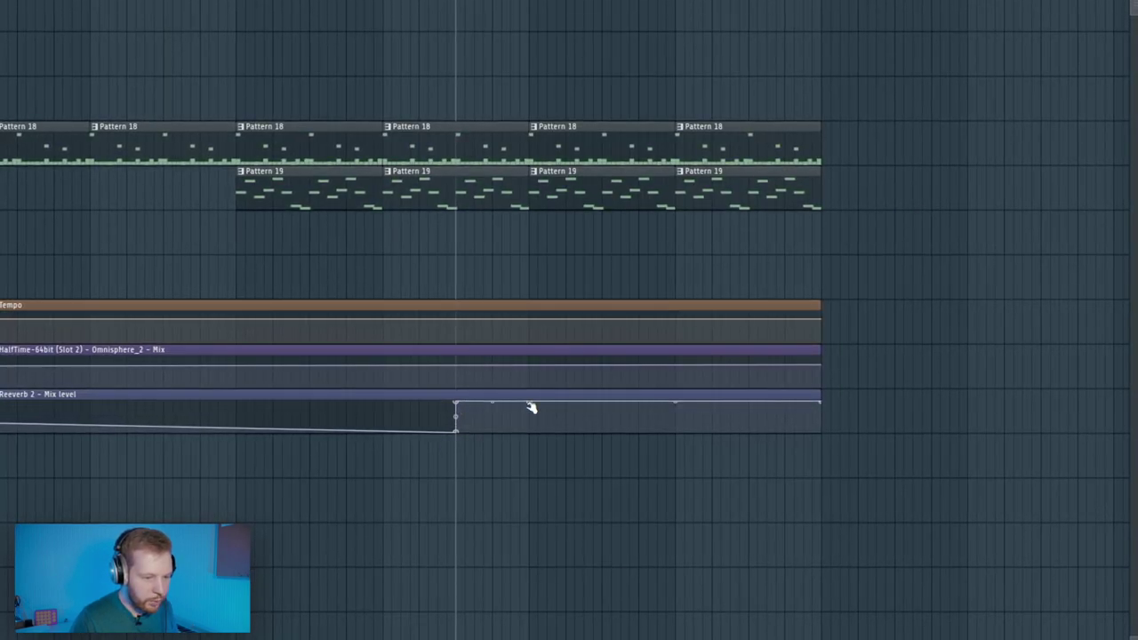
{"action": "scroll", "coordinate": [533, 430], "scroll_direction": "up", "scroll_amount": 3}
{"action": "scroll", "coordinate": [539, 425], "scroll_direction": "down", "scroll_amount": 5}
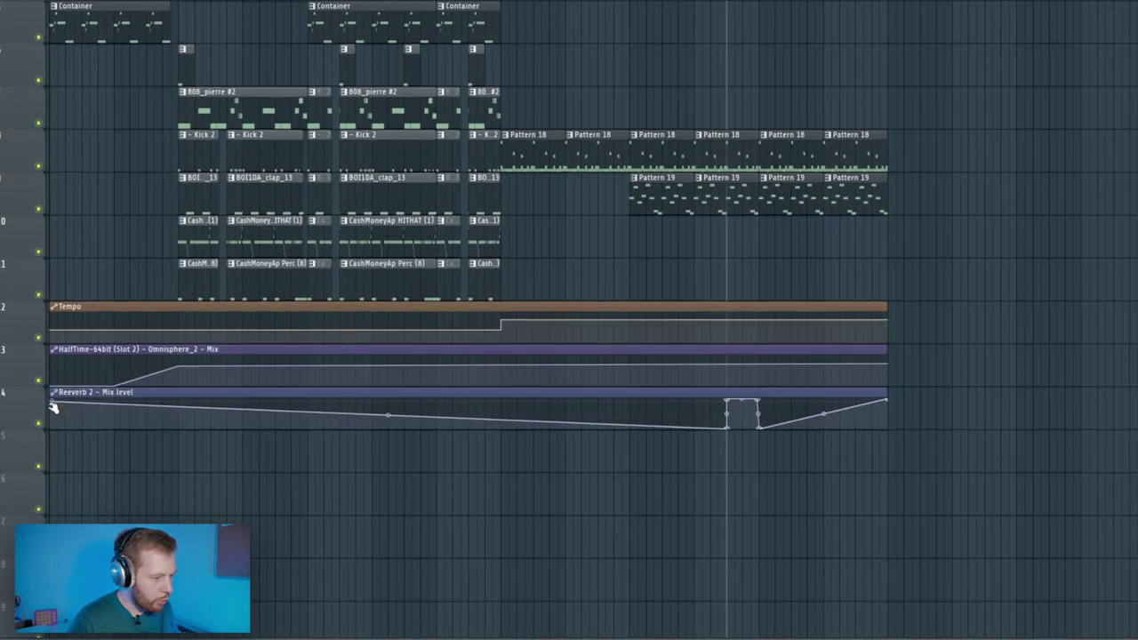
{"action": "left_click_drag", "start_coordinate": [52, 407], "coordinate": [1003, 429]}
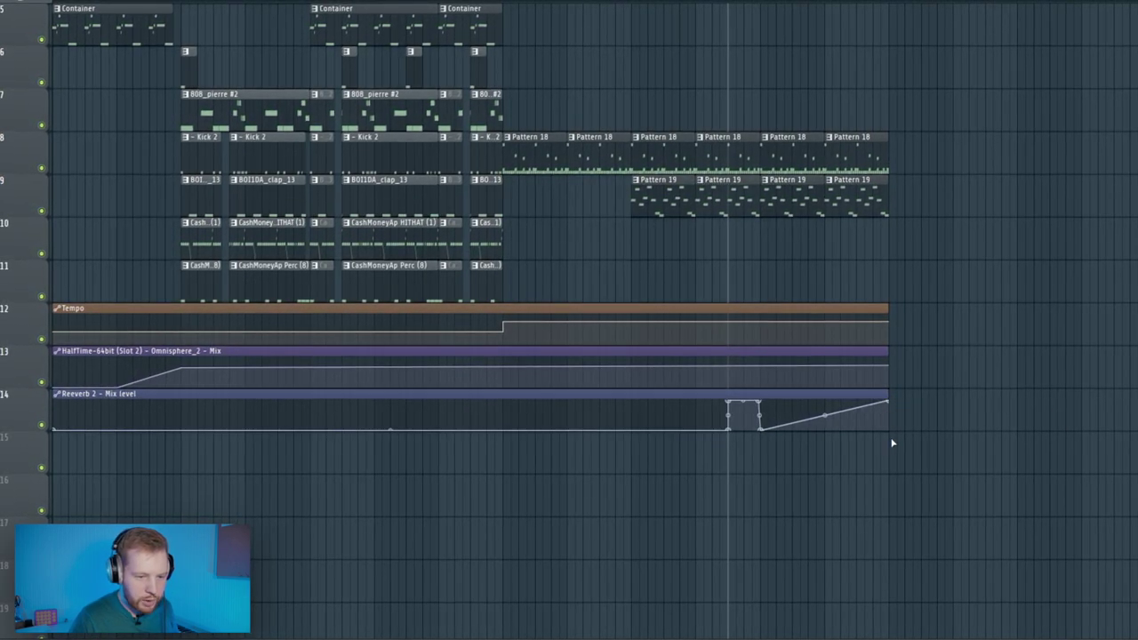
{"action": "left_click_drag", "start_coordinate": [889, 411], "coordinate": [892, 436]}
- Play part of the arrangement and return the playback position to bar 1
{"action": "scroll", "coordinate": [843, 390], "scroll_direction": "up", "scroll_amount": 4}
{"action": "left_click", "coordinate": [399, 5]}
{"action": "key", "text": "space"}
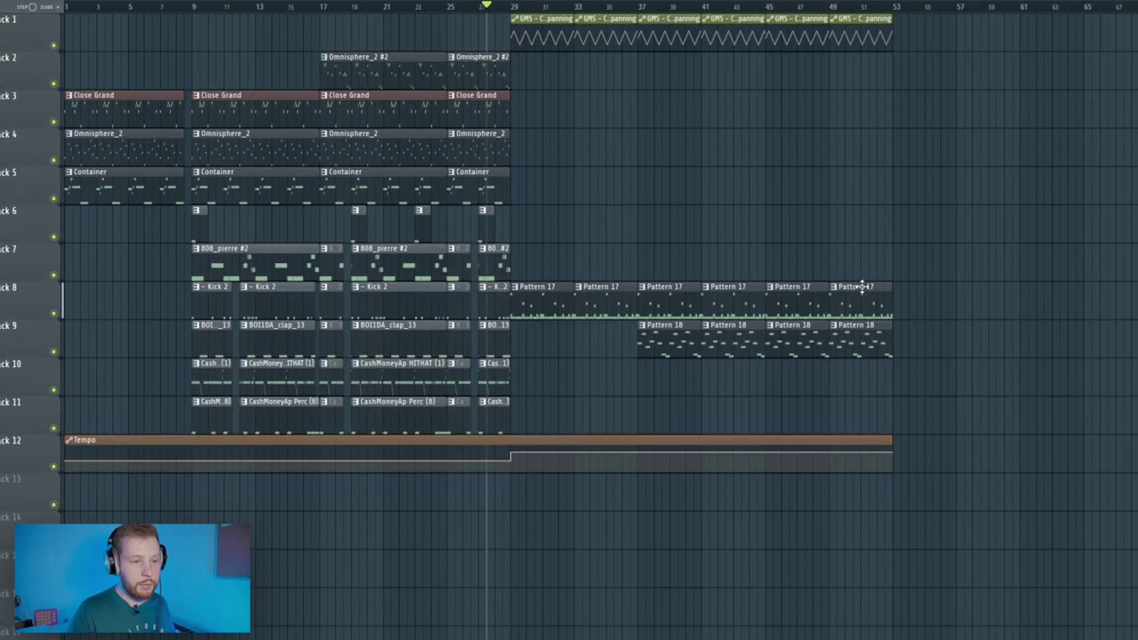
{"action": "left_click", "coordinate": [69, 8]}
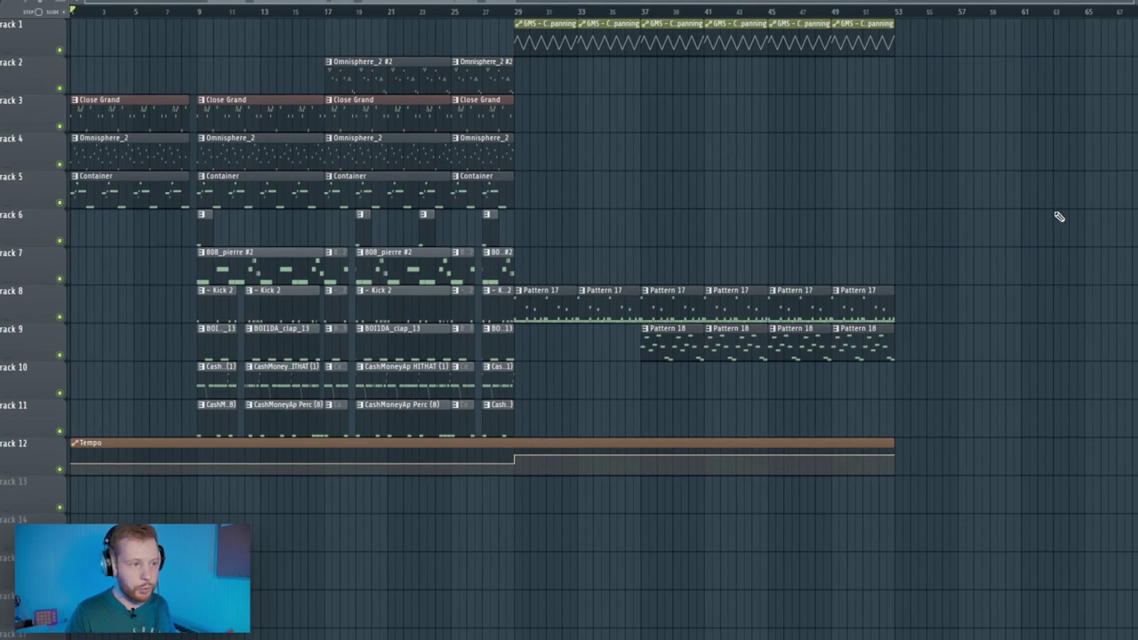